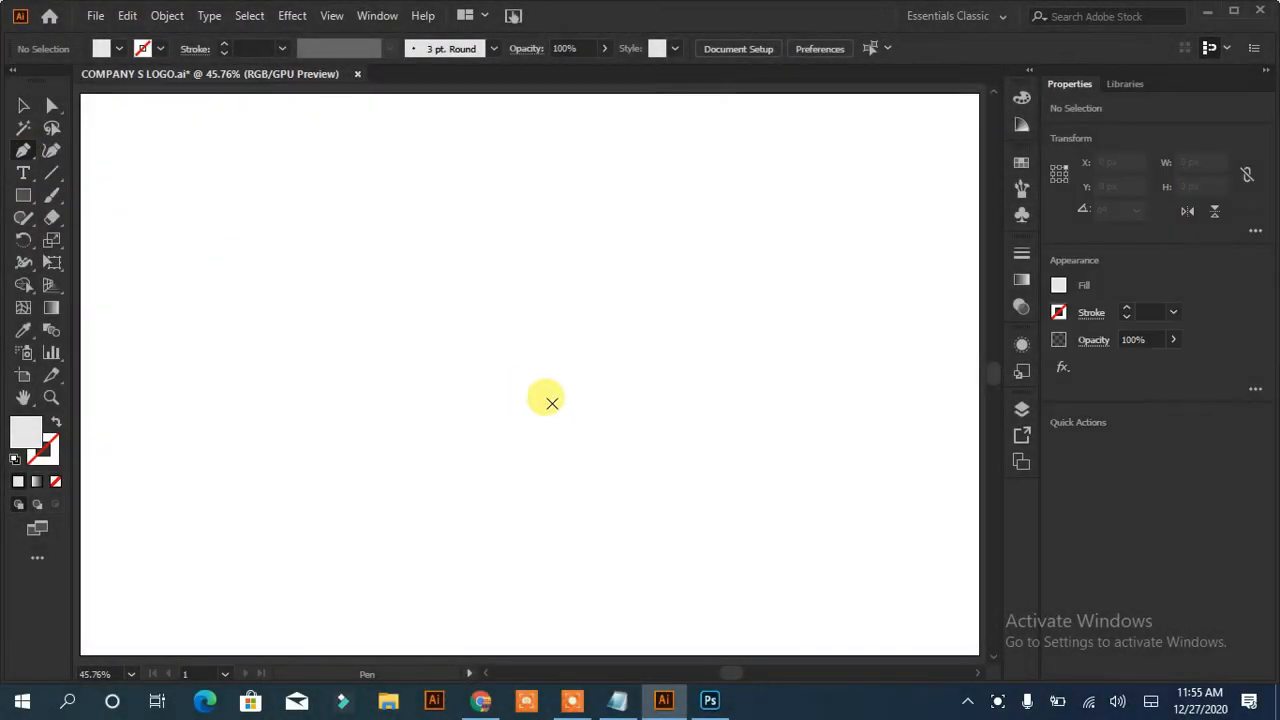
Draw an open L-shaped path with the Pen tool, about 86 by 134 px, with a straight side and curved bottom.
left_click(455, 290)
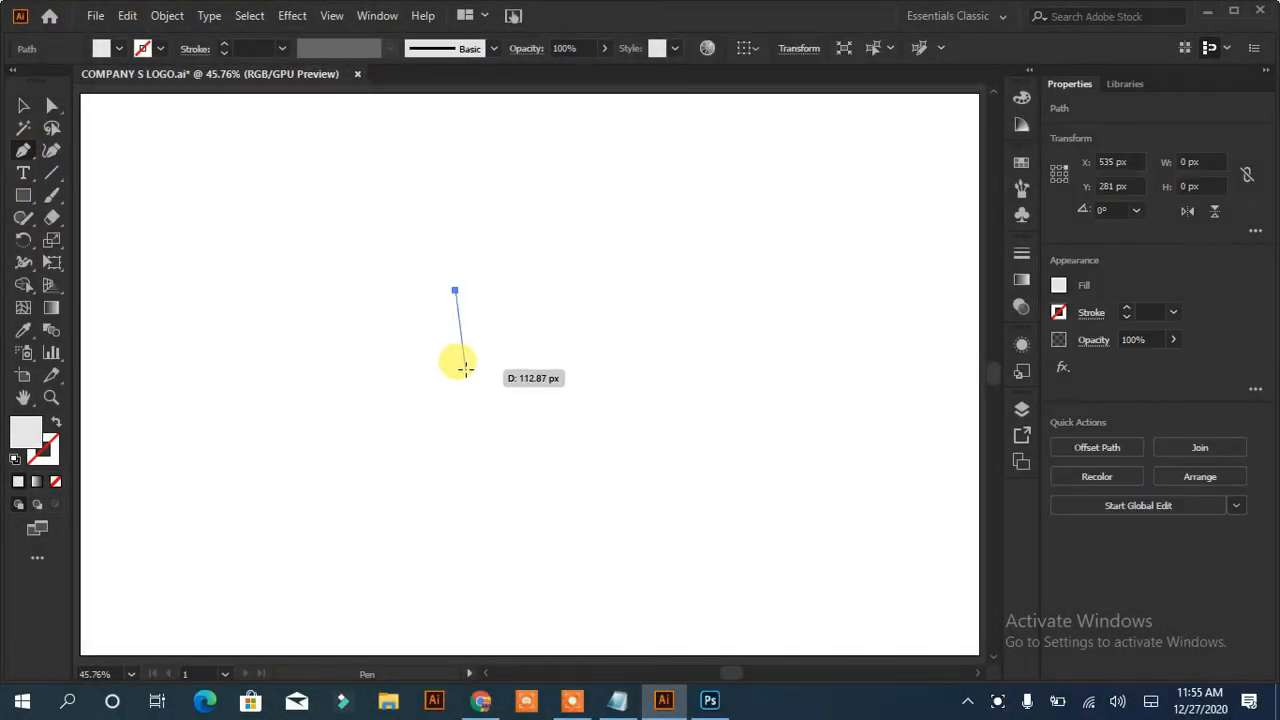
left_click(461, 372)
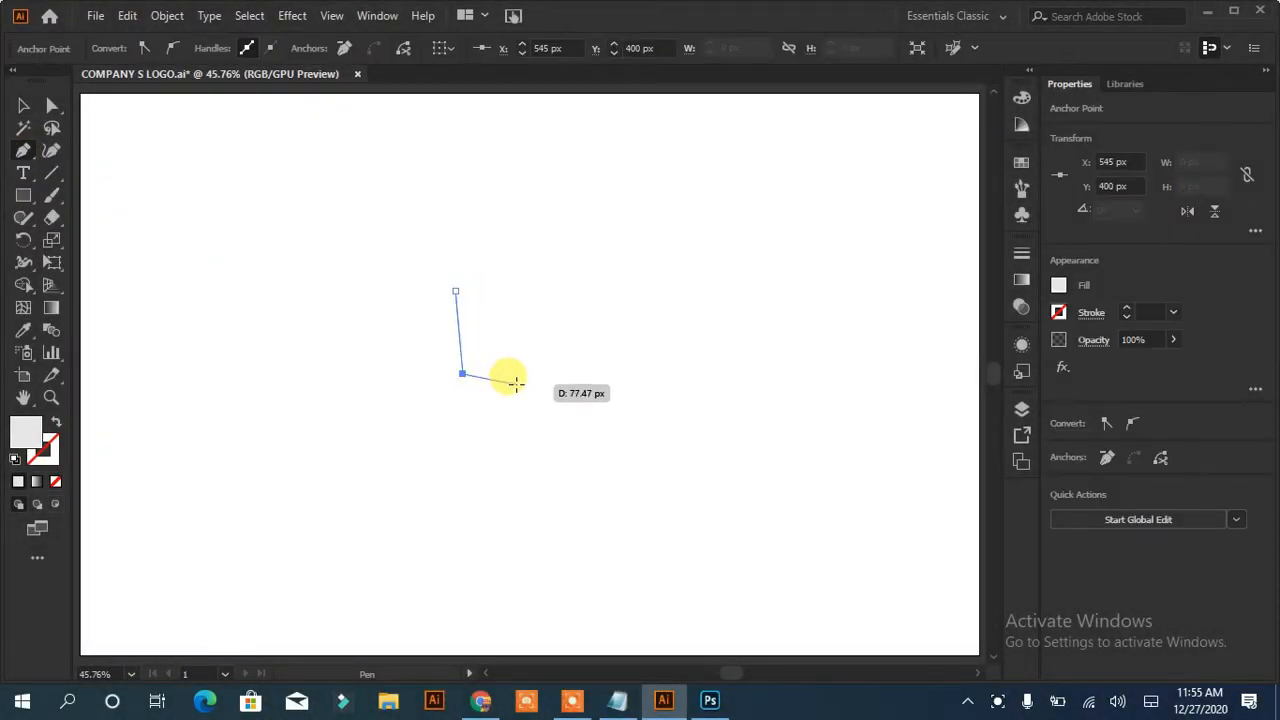
left_click_drag(537, 410, 530, 398)
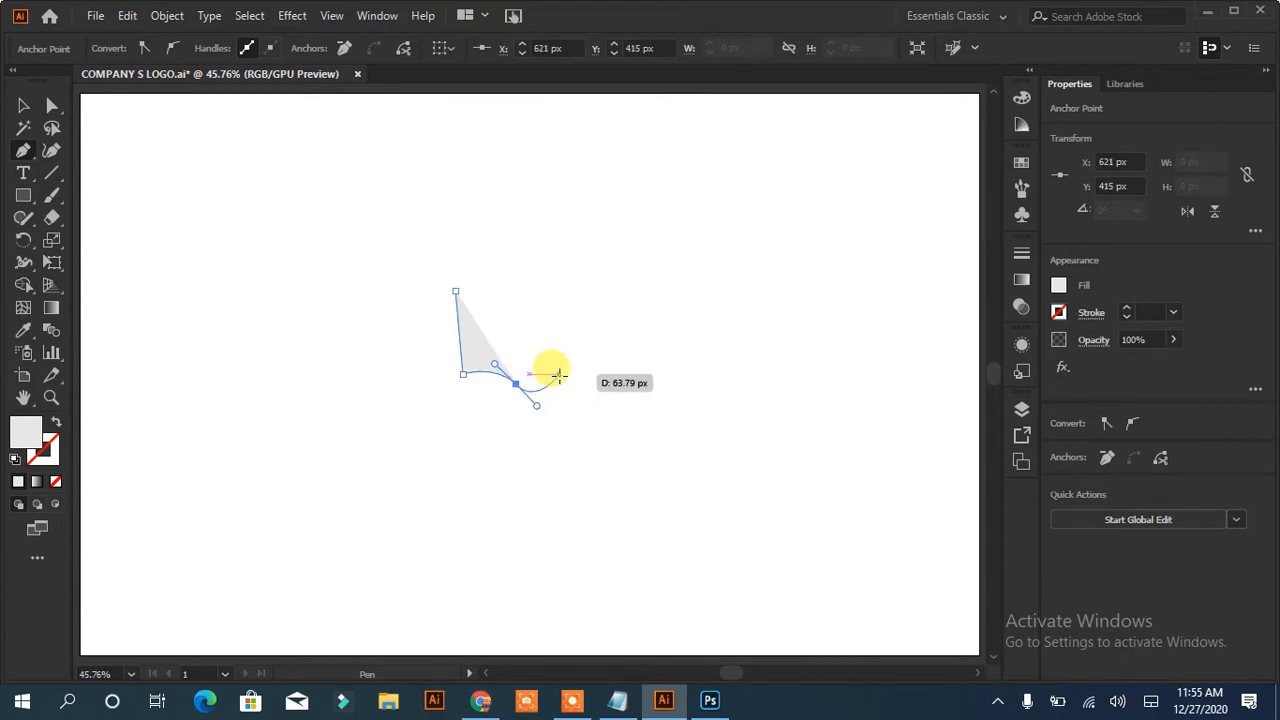
key("Return")
Remove the path's fill and give it a black 8 px stroke with the triangular tapered width profile.
left_click(55, 426)
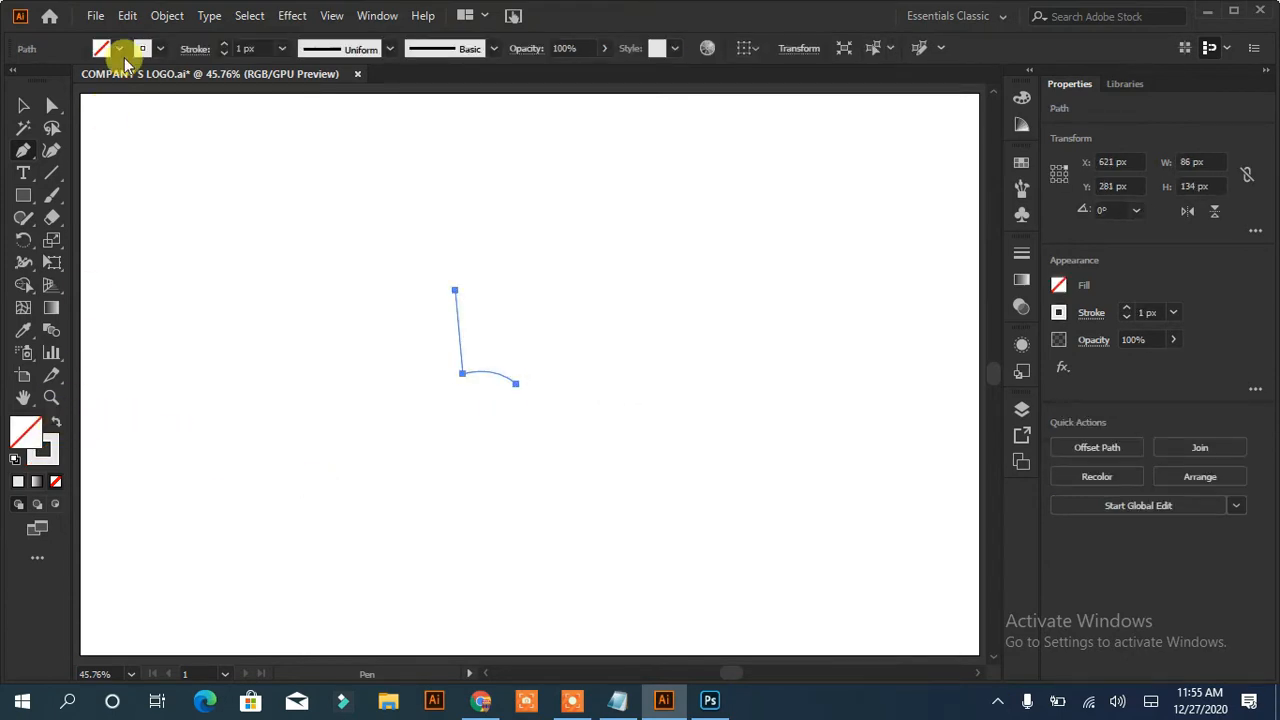
left_click(160, 48)
left_click(225, 45)
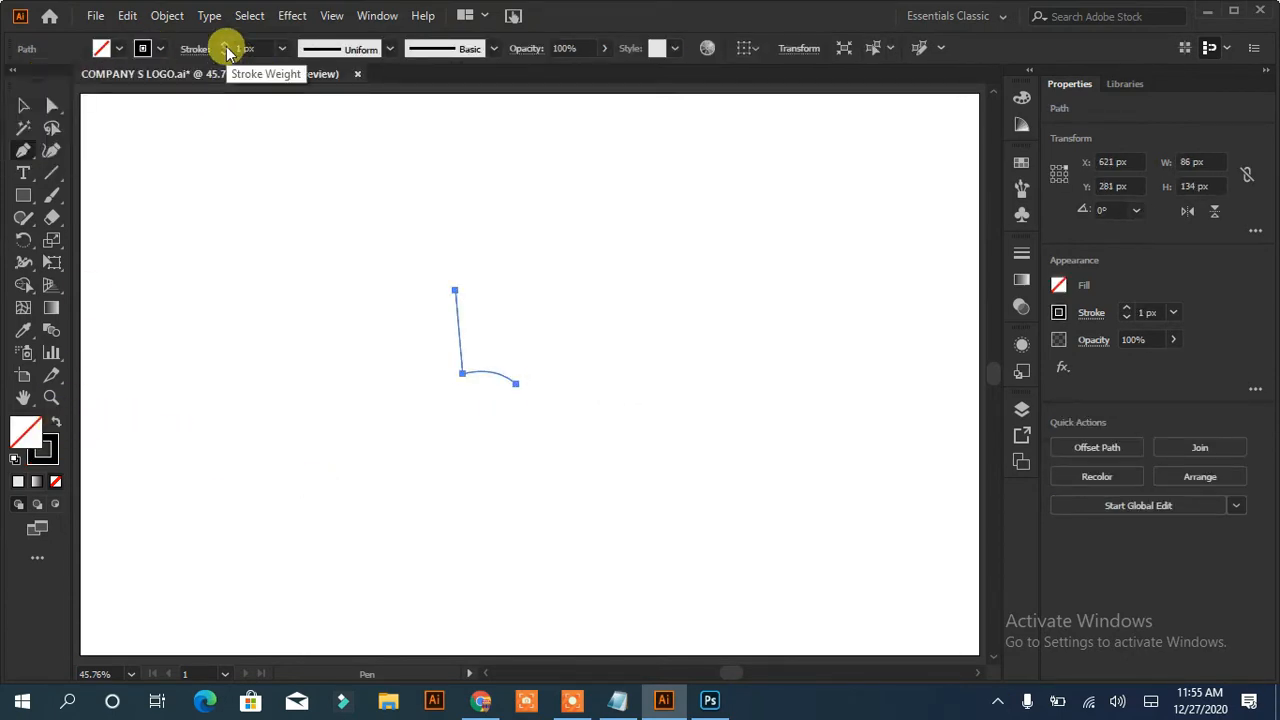
left_click(225, 45)
left_click(360, 48)
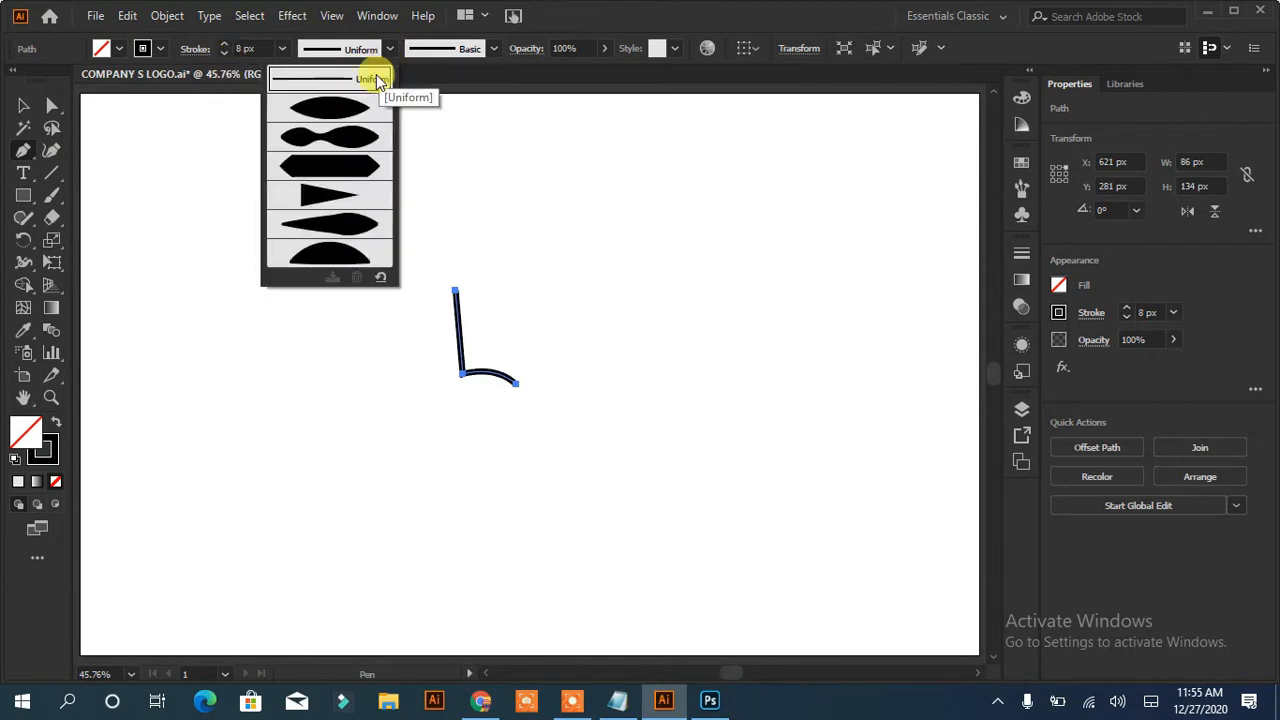
left_click(323, 177)
left_click(52, 105)
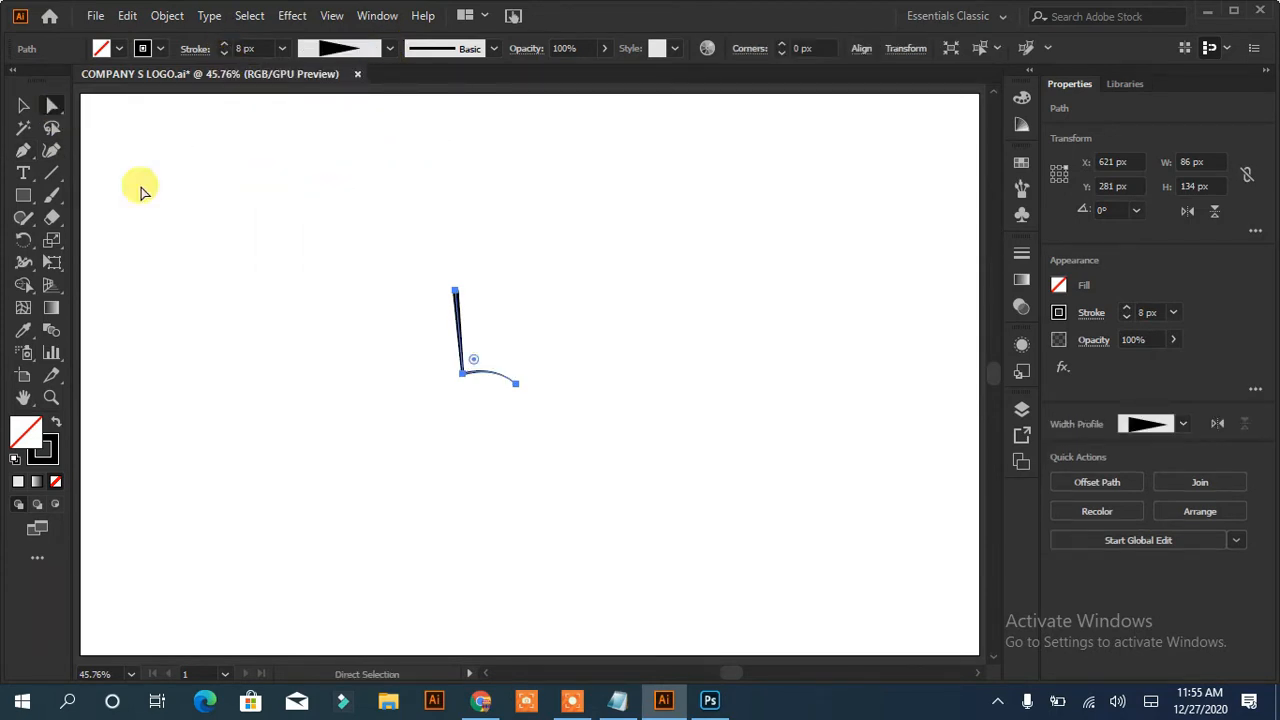
left_click(140, 190)
left_click(458, 336)
left_click_drag(463, 343, 465, 340)
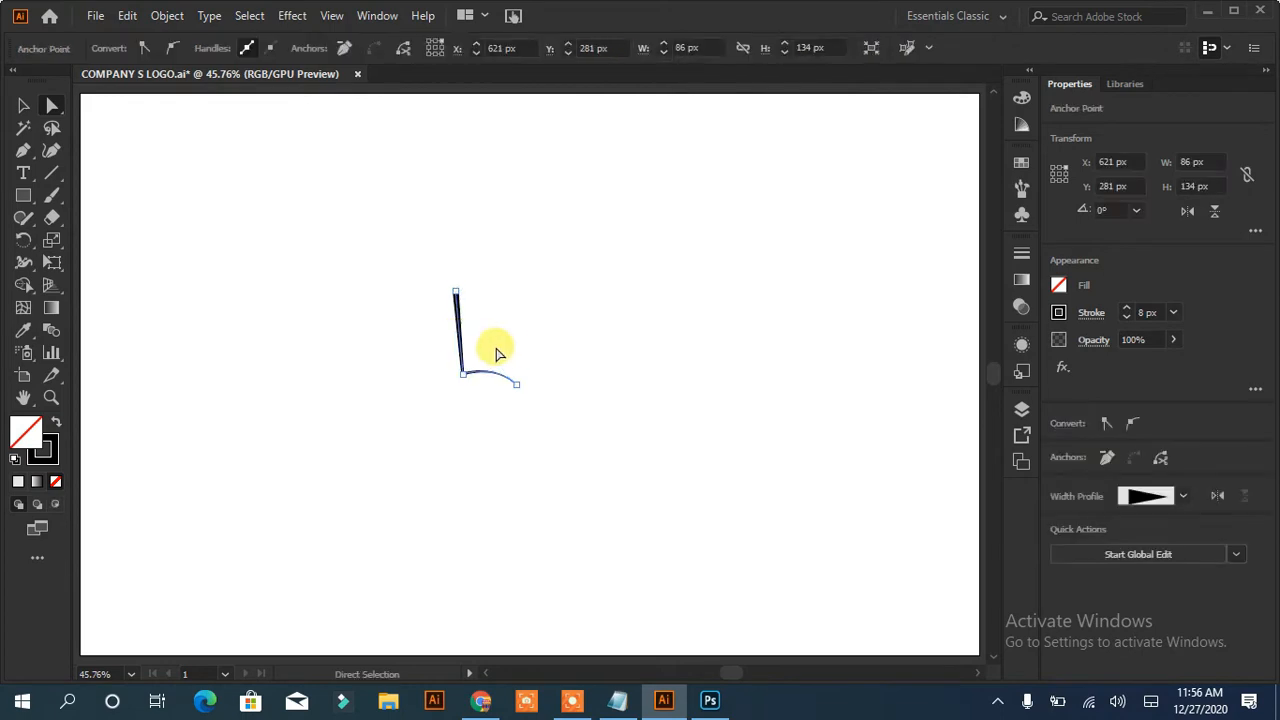
key("ctrl+z")
Duplicate the tapered path slightly up and to the right, and rotate the copy to about 357.23°.
left_click(23, 105)
left_click(631, 378)
left_click(460, 330)
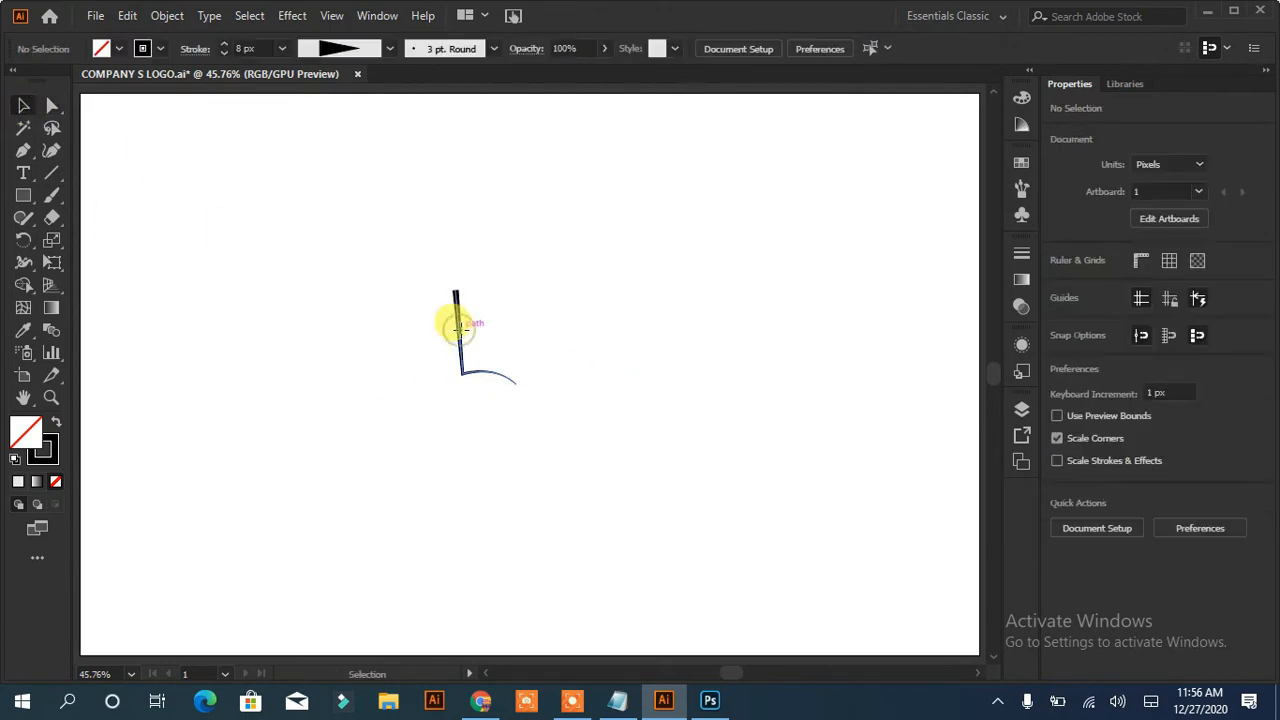
left_click_drag(464, 316, 466, 316)
left_click_drag(526, 273, 491, 286)
left_click(580, 323)
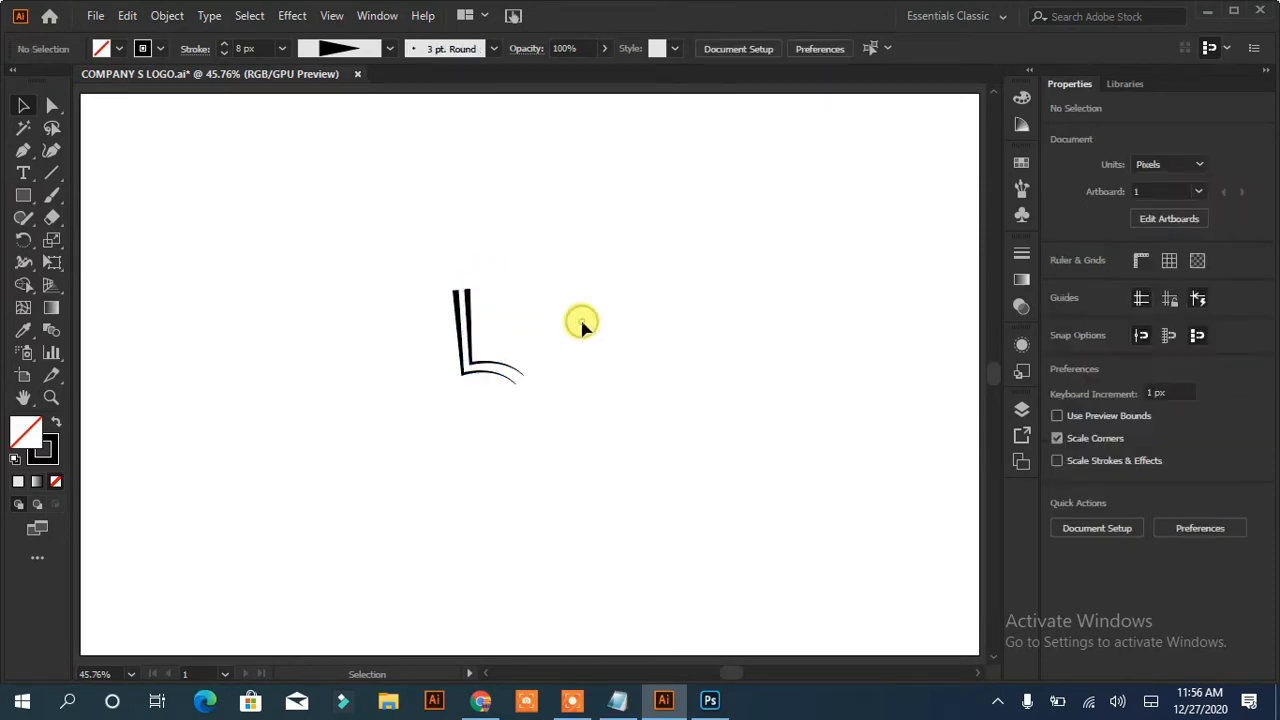
Narrow the copied path to about 66 px and stretch its lower edge down so it nests inside the original.
left_click(520, 374)
left_click_drag(526, 333, 517, 335)
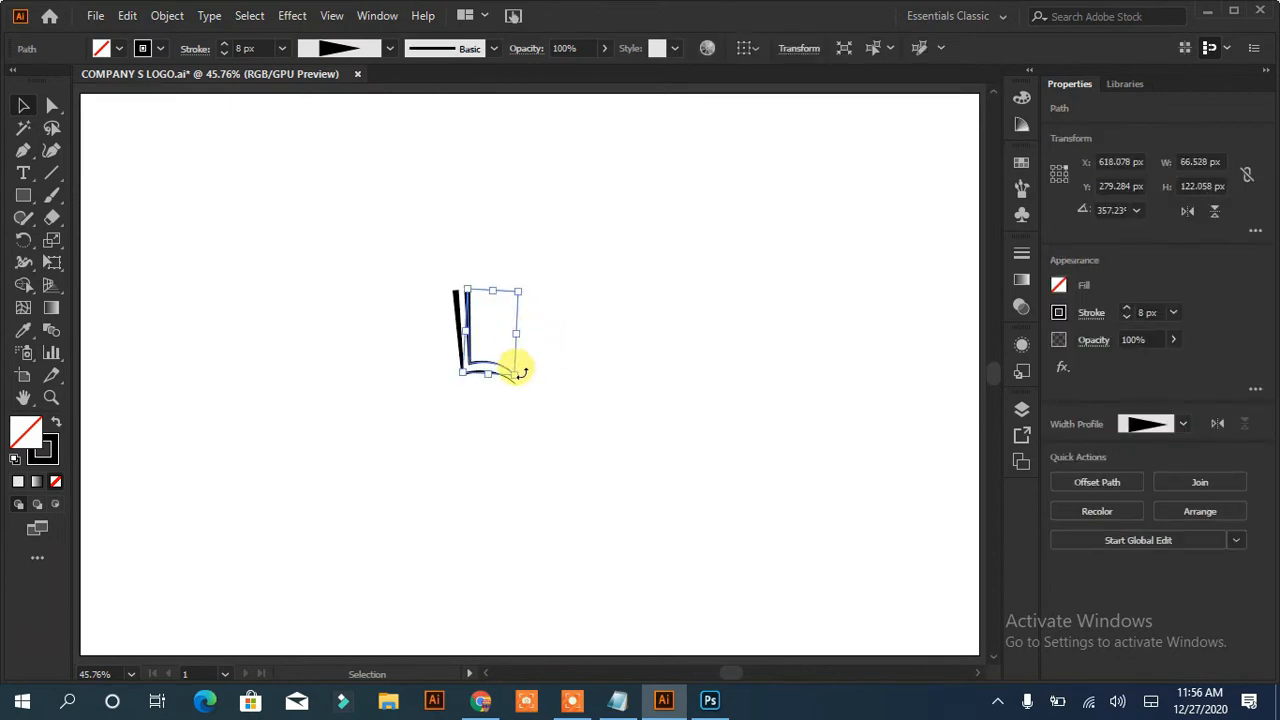
left_click_drag(491, 379, 491, 381)
left_click(483, 409)
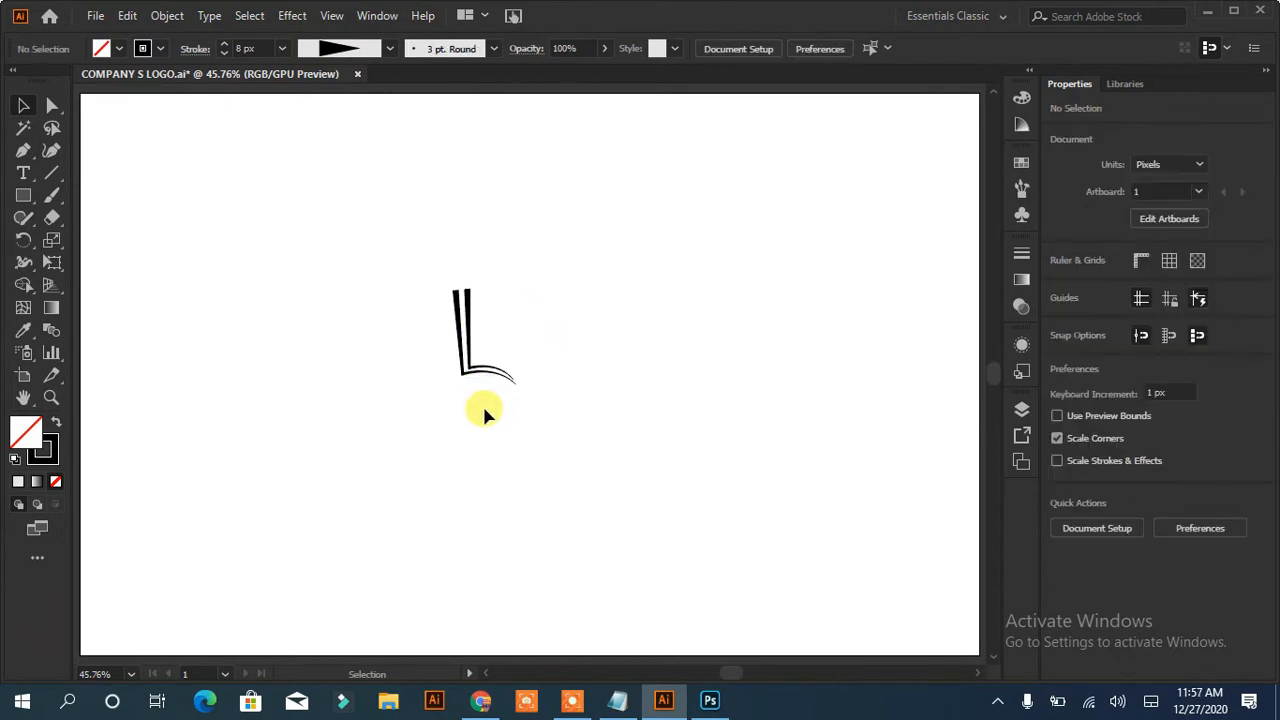
Draw a closed page shape with the Pen tool beside the nested paths, with straight sides and curved top and bottom edges.
left_click(23, 150)
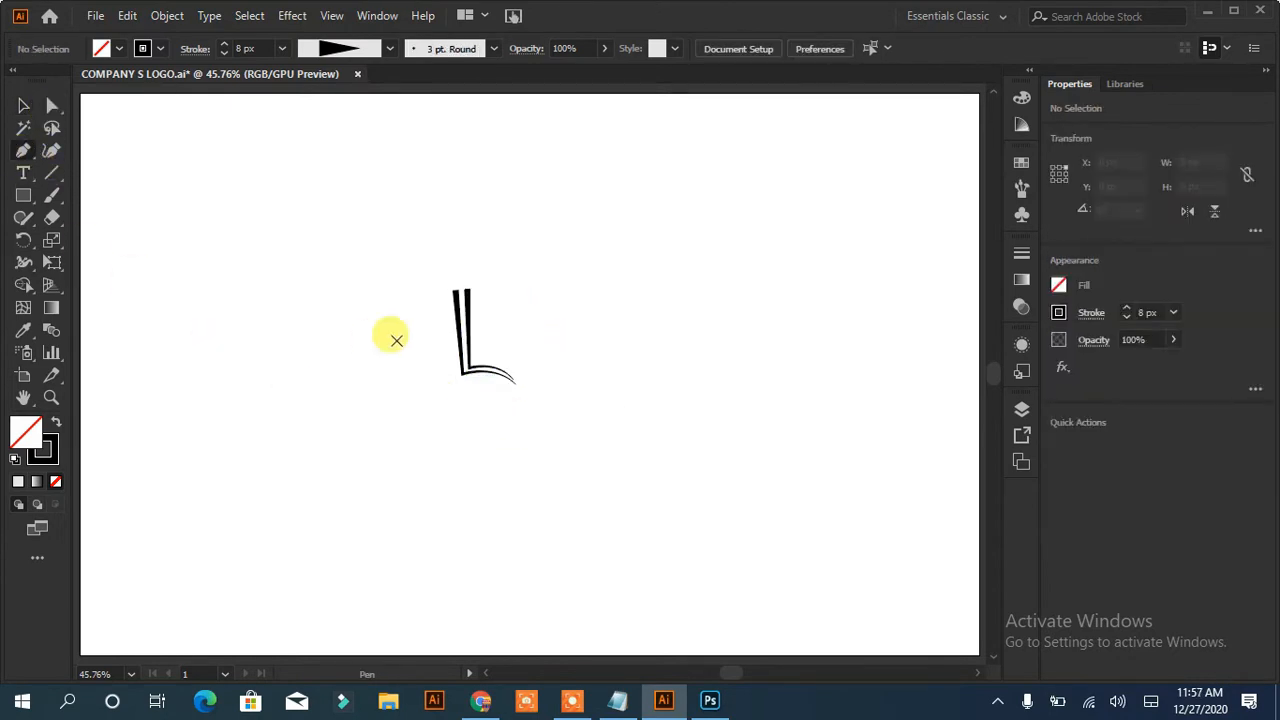
left_click(475, 291)
left_click(478, 358)
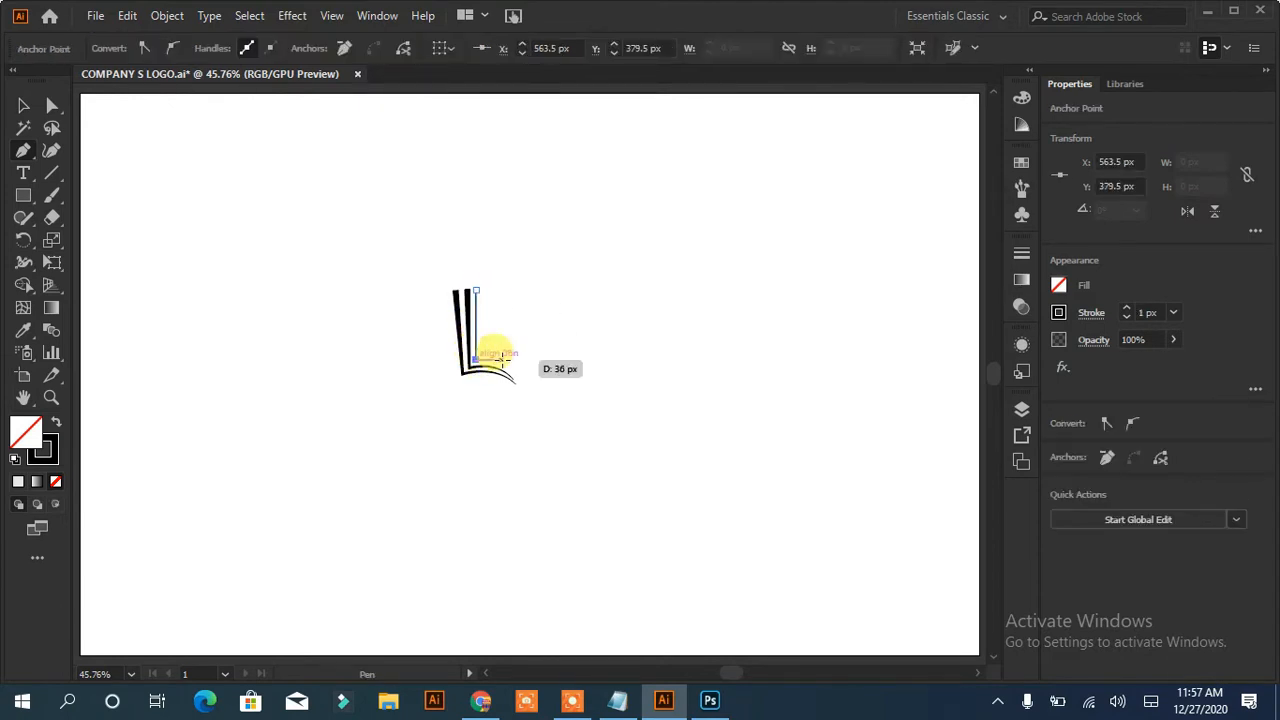
left_click_drag(512, 376, 532, 397)
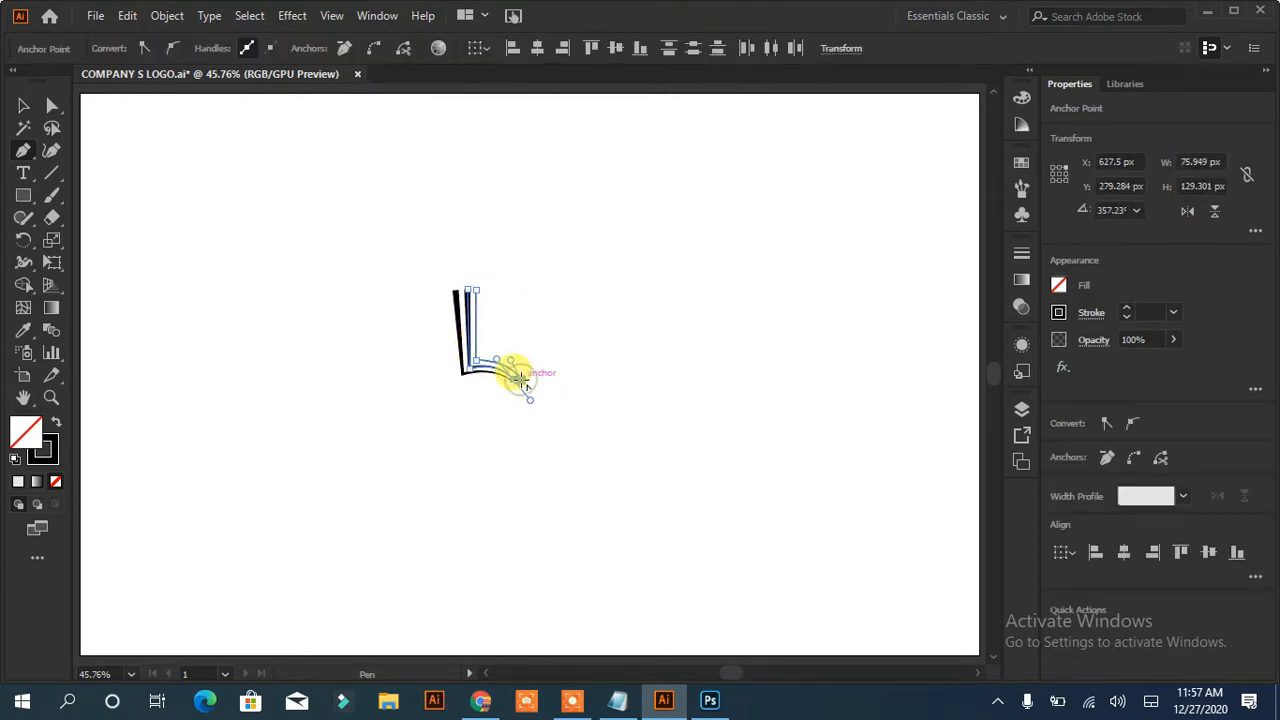
left_click(519, 379)
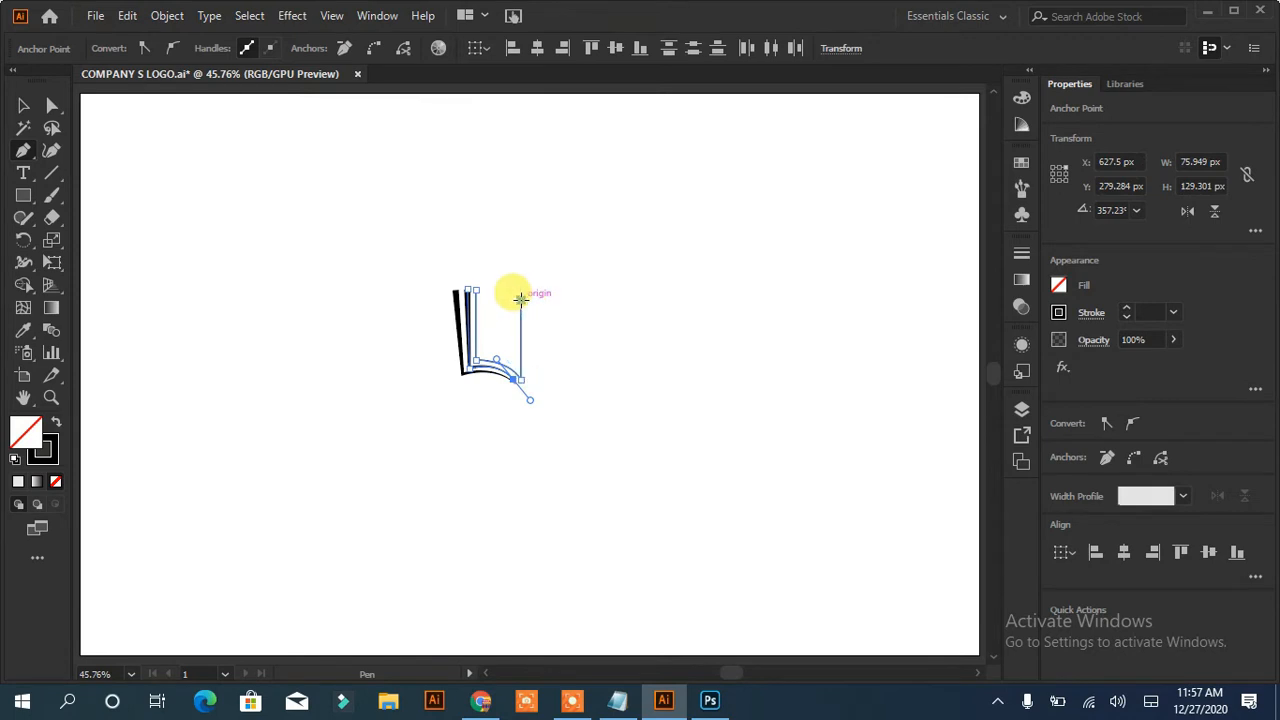
left_click(520, 298)
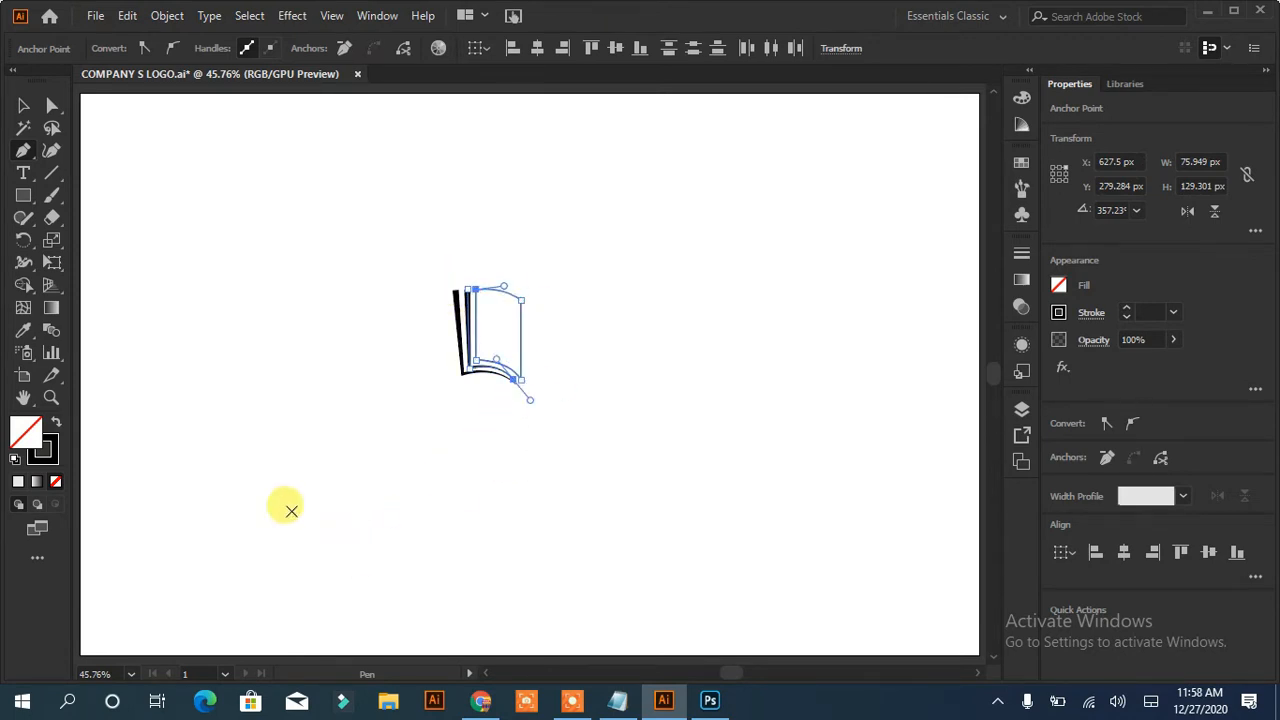
Fill the page shape with black and undo the stray anchor point.
left_click(1059, 285)
left_click(892, 352)
left_click(751, 364)
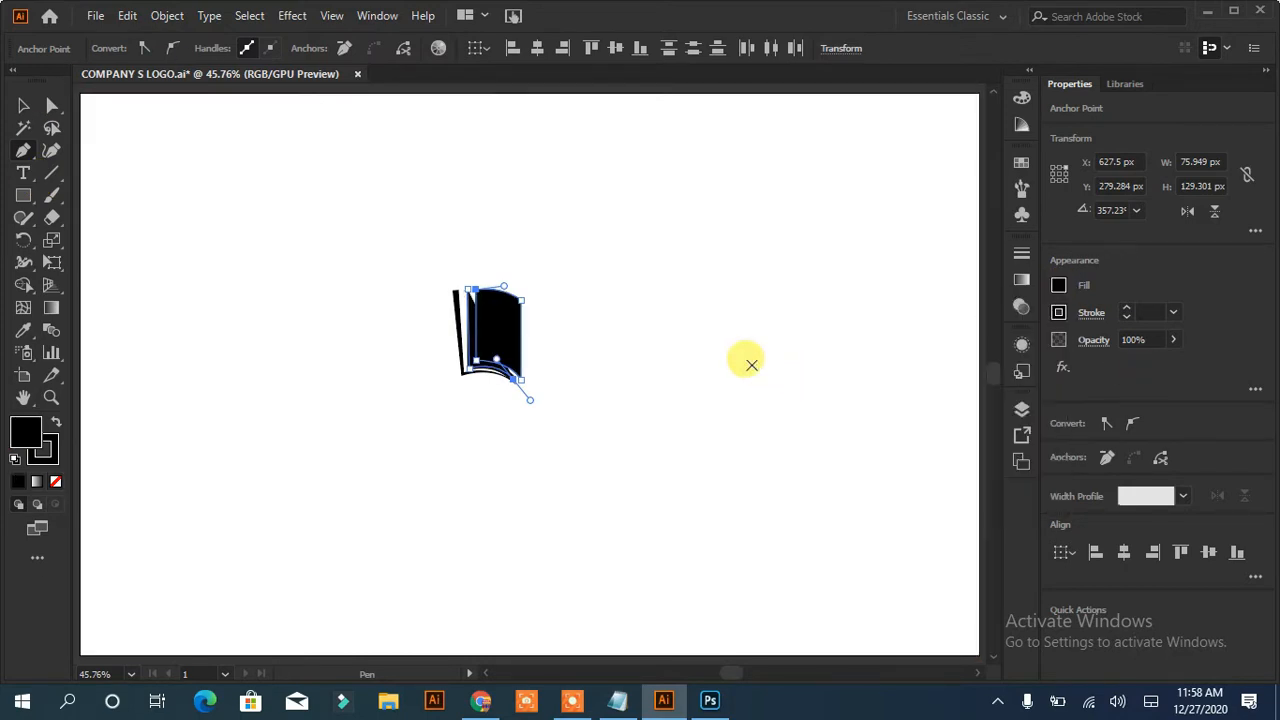
left_click(707, 366)
key("ctrl+z")
Remove the fill from the tapered path directly beside the black page.
left_click(23, 107)
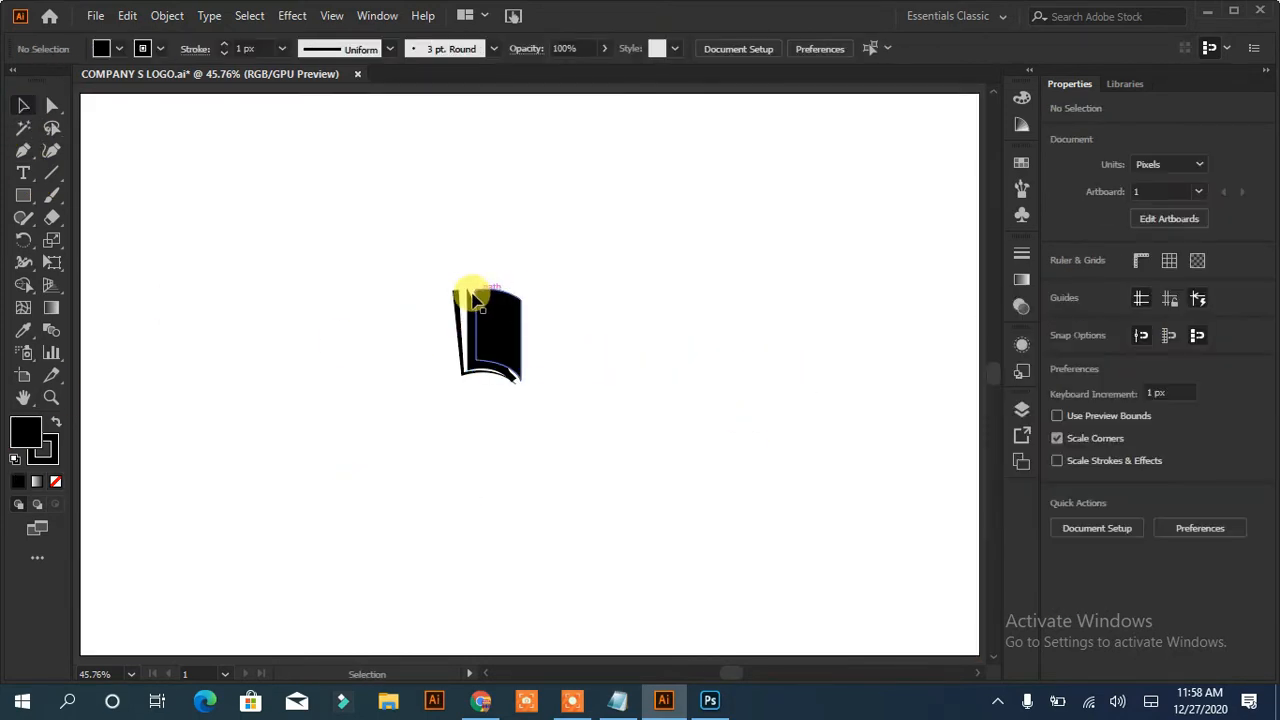
left_click(473, 298)
left_click(55, 481)
left_click(238, 497)
Flip the inner tapered path's width profile along its length.
left_click(468, 338)
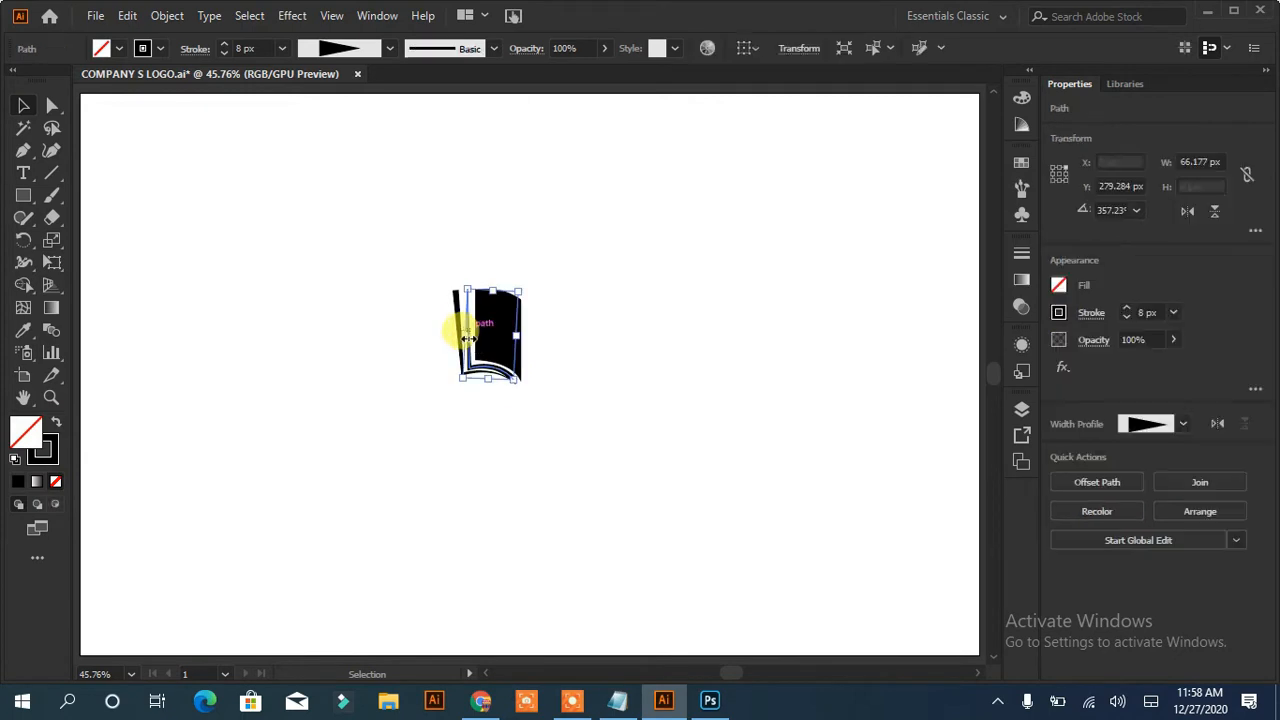
left_click(1217, 421)
left_click(733, 514)
Lower the outer tapered path's top edge slightly so it sits below the inner path's top.
left_click(454, 290)
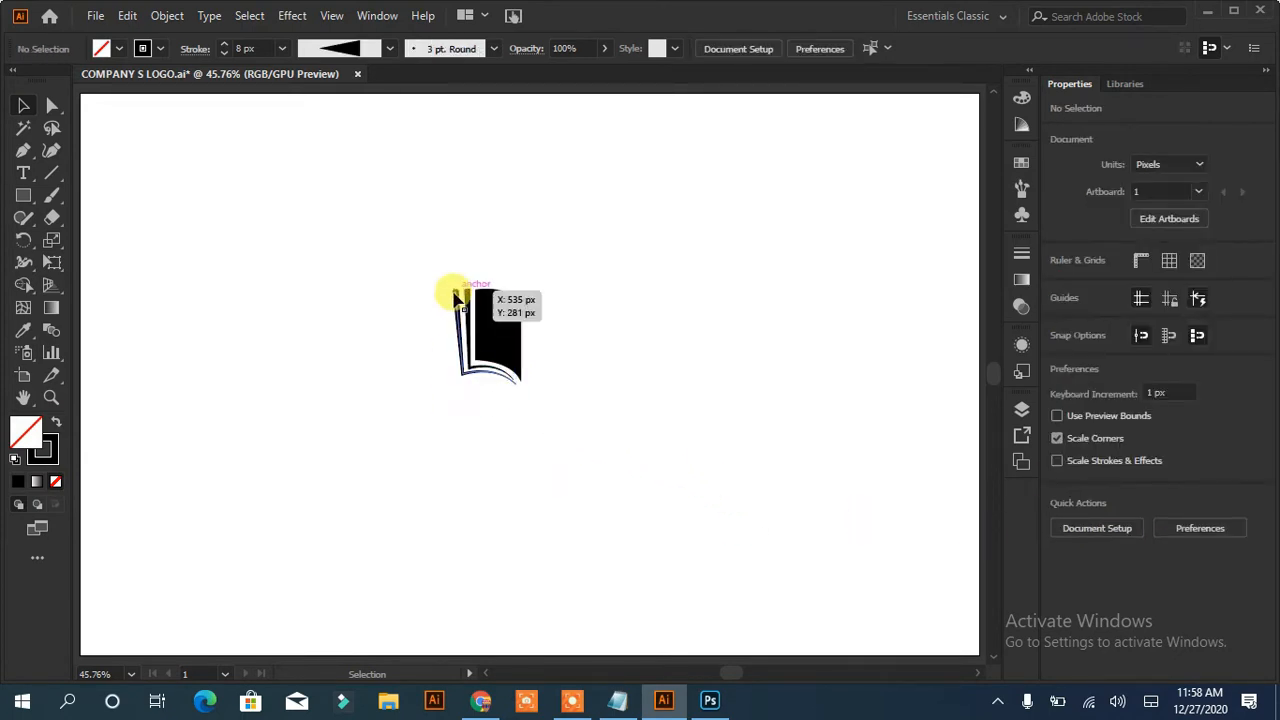
left_click_drag(485, 290, 487, 291)
left_click(366, 389)
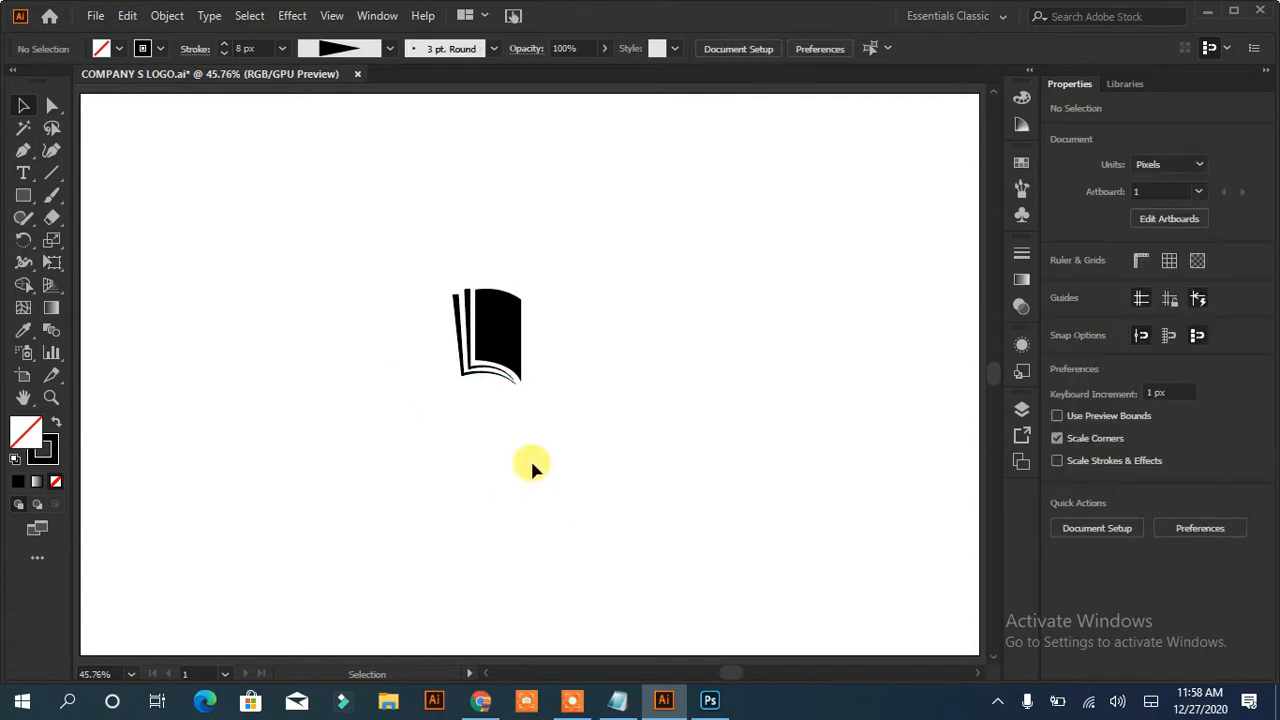
Extend the lower end anchors of both tapered paths to the page's bottom corner, at about X 626 and 627 px.
left_click(512, 381)
left_click(52, 105)
left_click(513, 379)
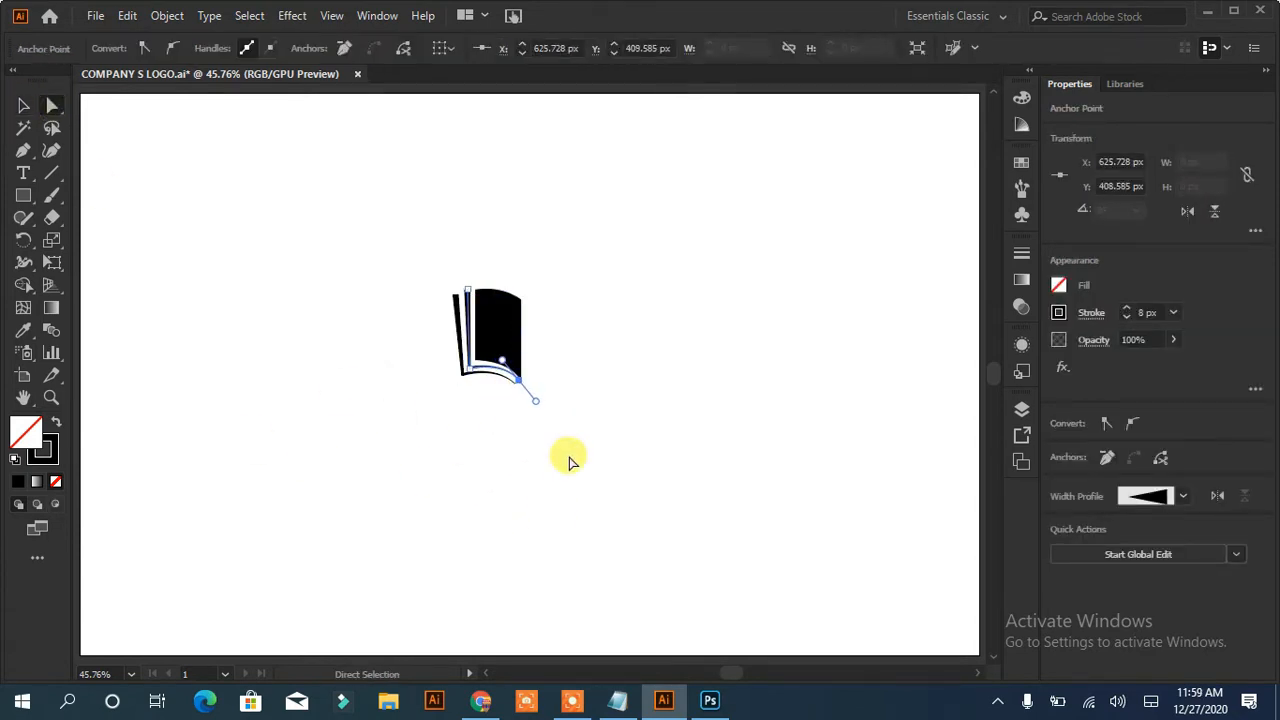
left_click(568, 462)
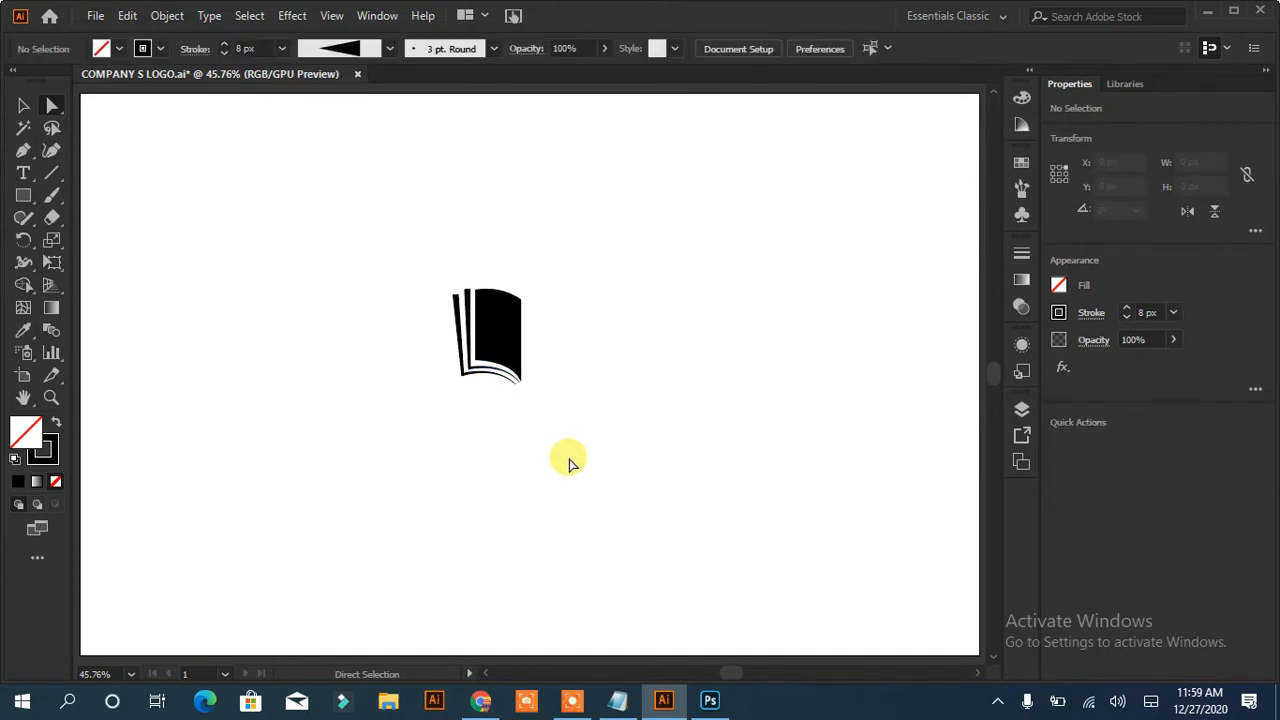
left_click(514, 390)
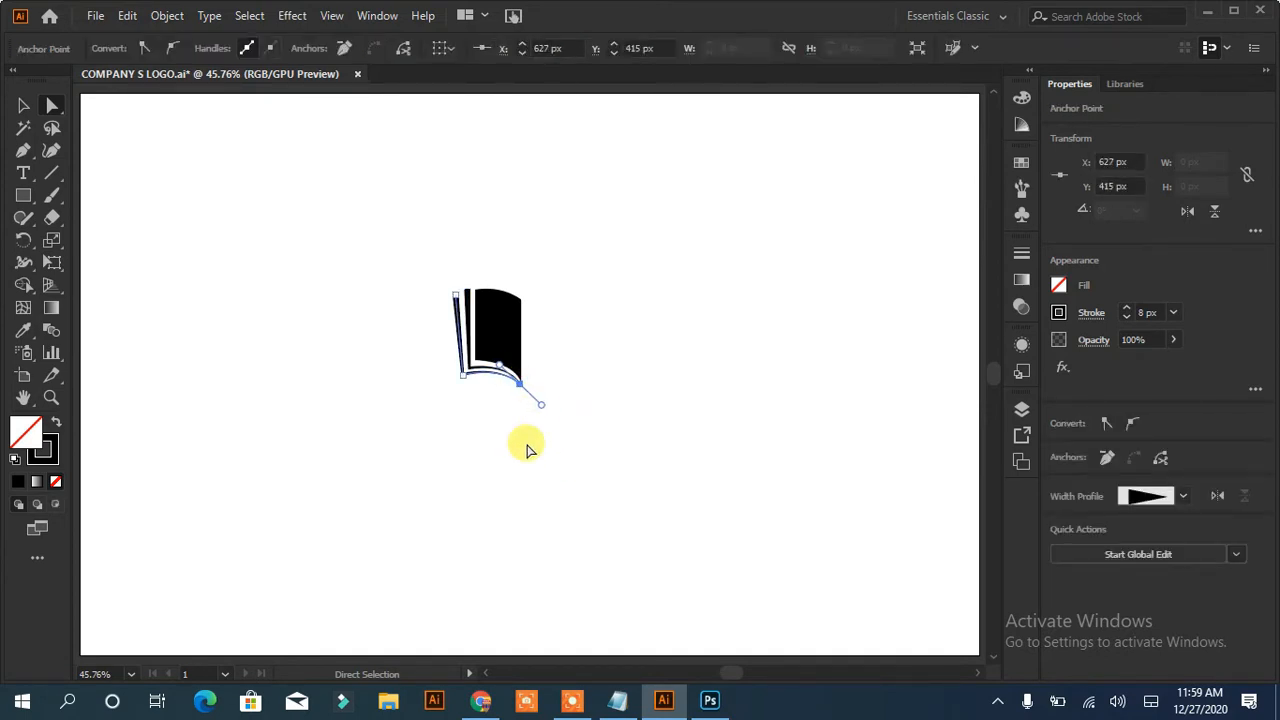
left_click(600, 460)
Expand the appearance of the page and its two tapered strokes into shapes.
left_click_drag(540, 318, 414, 414)
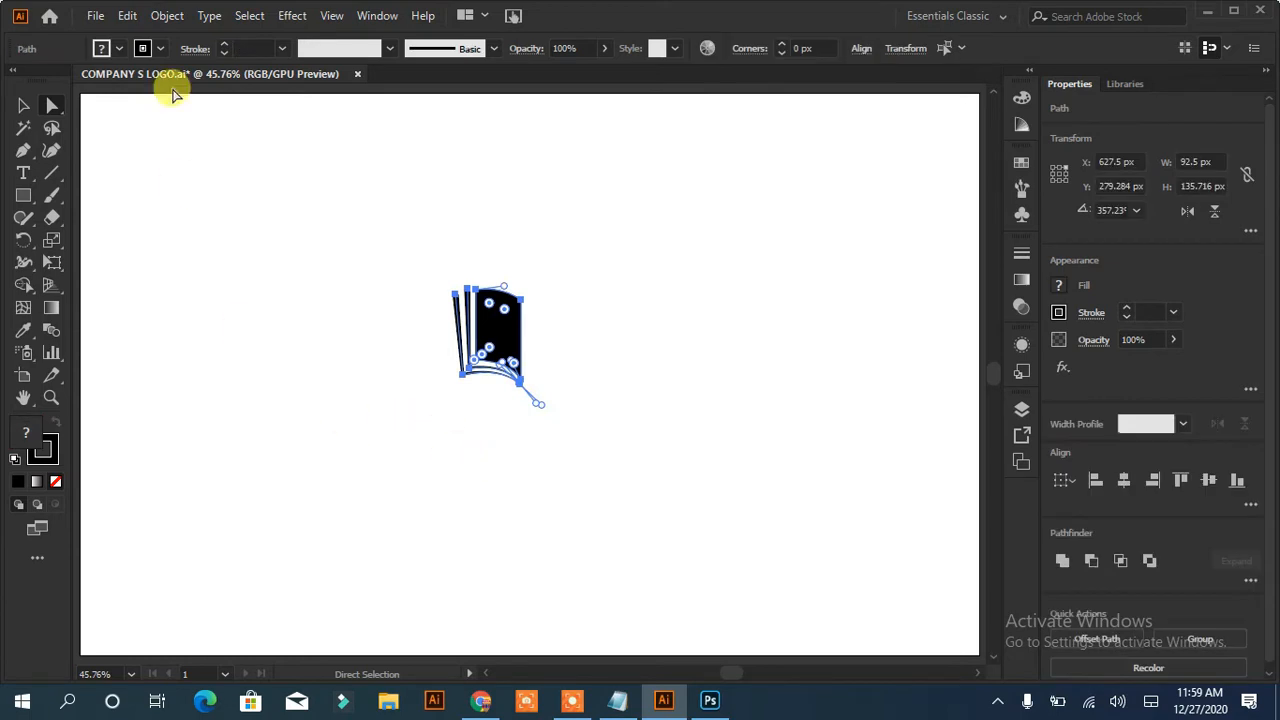
left_click(95, 15)
mouse_move(162, 18)
left_click(257, 255)
left_click(564, 287)
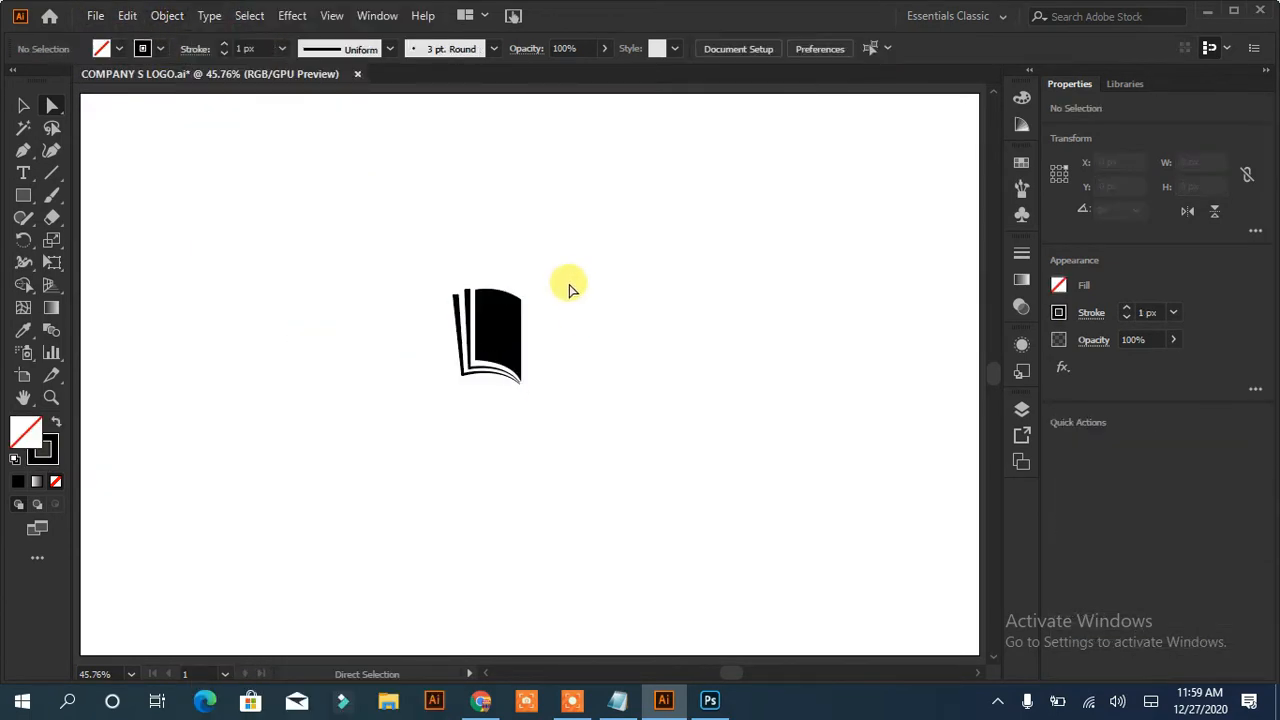
Group the page and its two expanded edge shapes.
left_click_drag(564, 287, 428, 402)
left_click(1200, 605)
left_click(600, 420)
left_click_drag(548, 294, 445, 411)
left_click(400, 400)
Create a reflected copy of the page group, mirrored left to right.
left_click(23, 105)
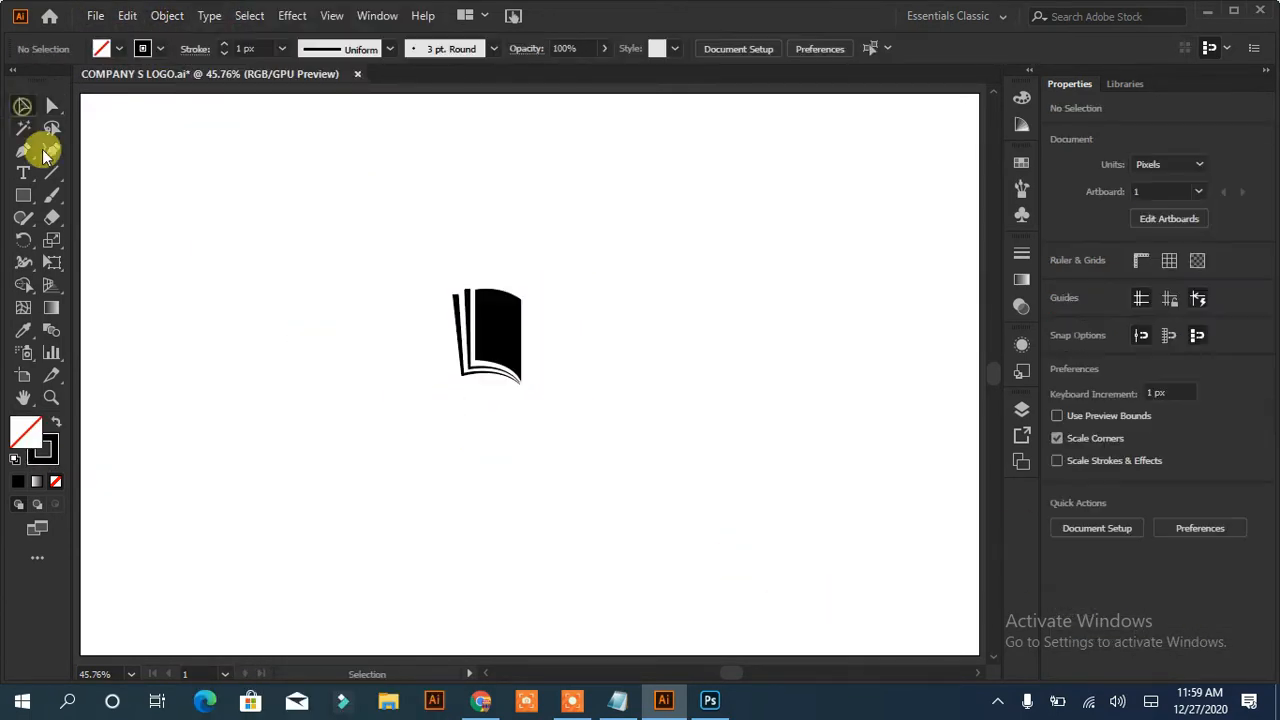
left_click(496, 335)
right_click(496, 329)
mouse_move(560, 539)
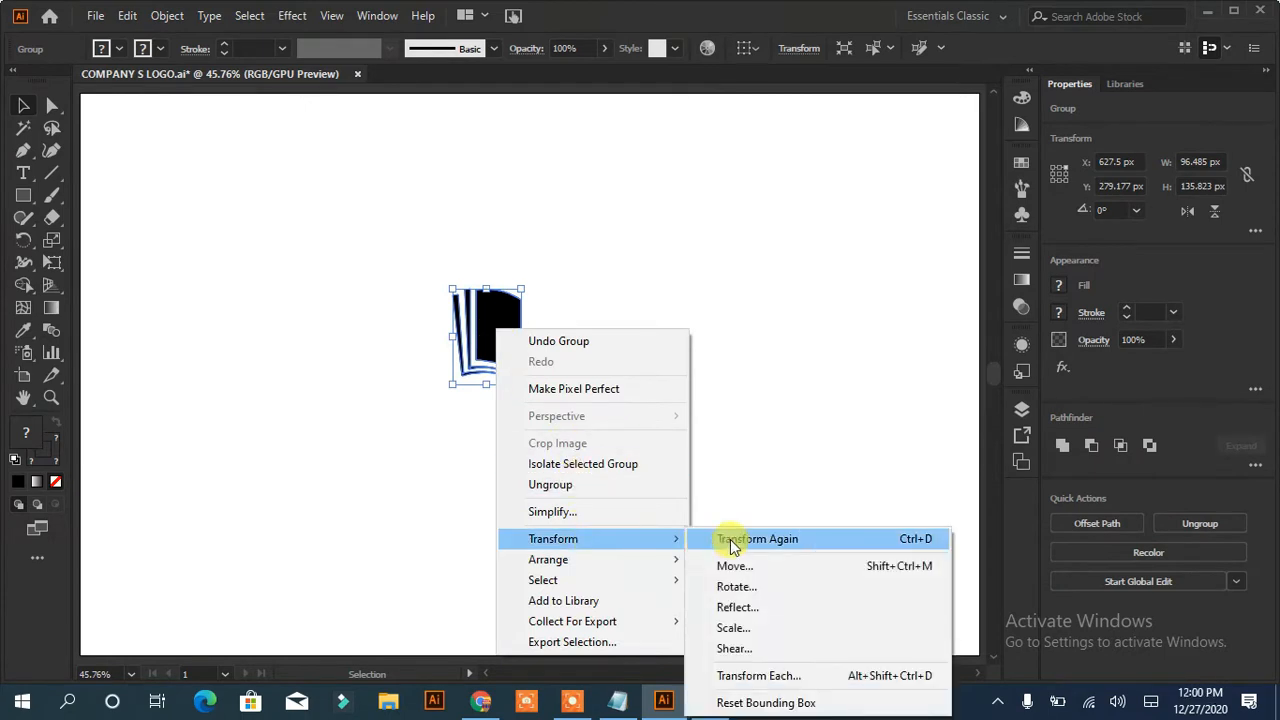
left_click(779, 605)
left_click(894, 437)
Move the mirrored page right to form an open book, leaving a narrow gap at the spine.
key("shift+Right")
key("shift+Right")
key("shift+Right")
key("shift+Right")
key("shift+Right")
key("shift+Right")
key("shift+Right")
key("shift+Right")
key("shift+Right")
key("shift+Right")
key("shift+Right")
key("shift+Right")
key("shift+Right")
key("shift+Right")
key("shift+Right")
key("shift+Right")
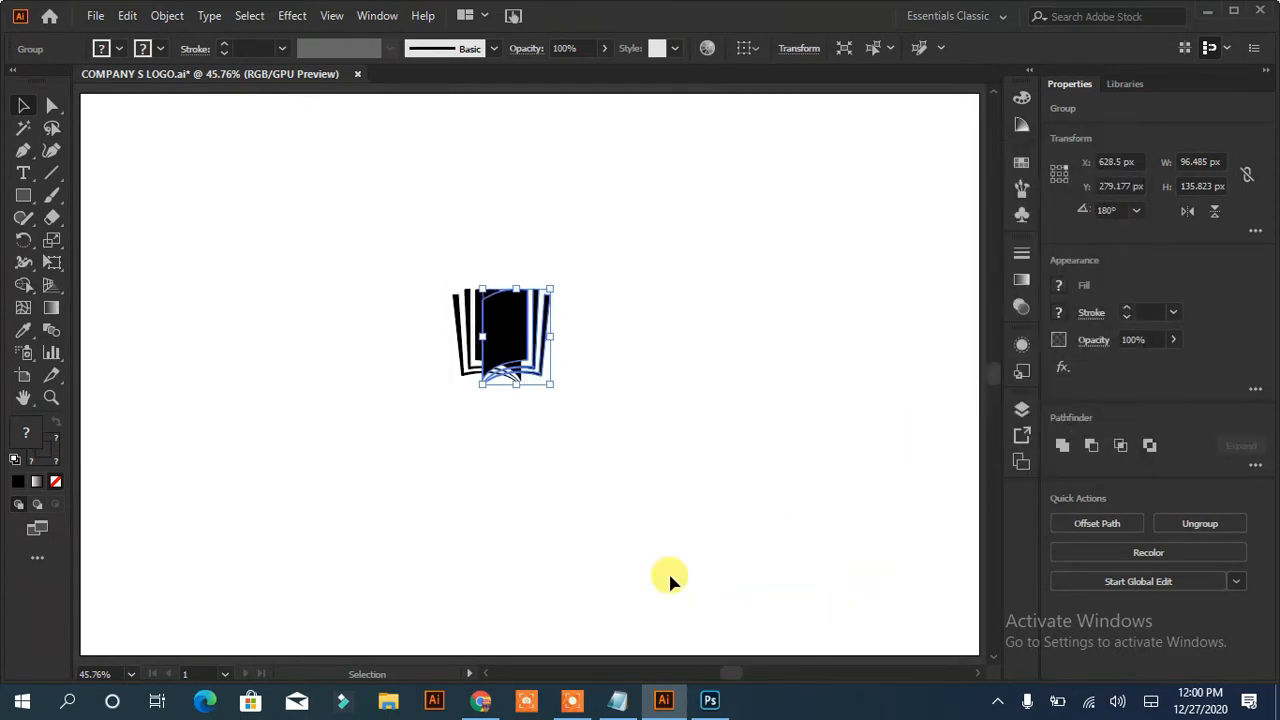
left_click(668, 577)
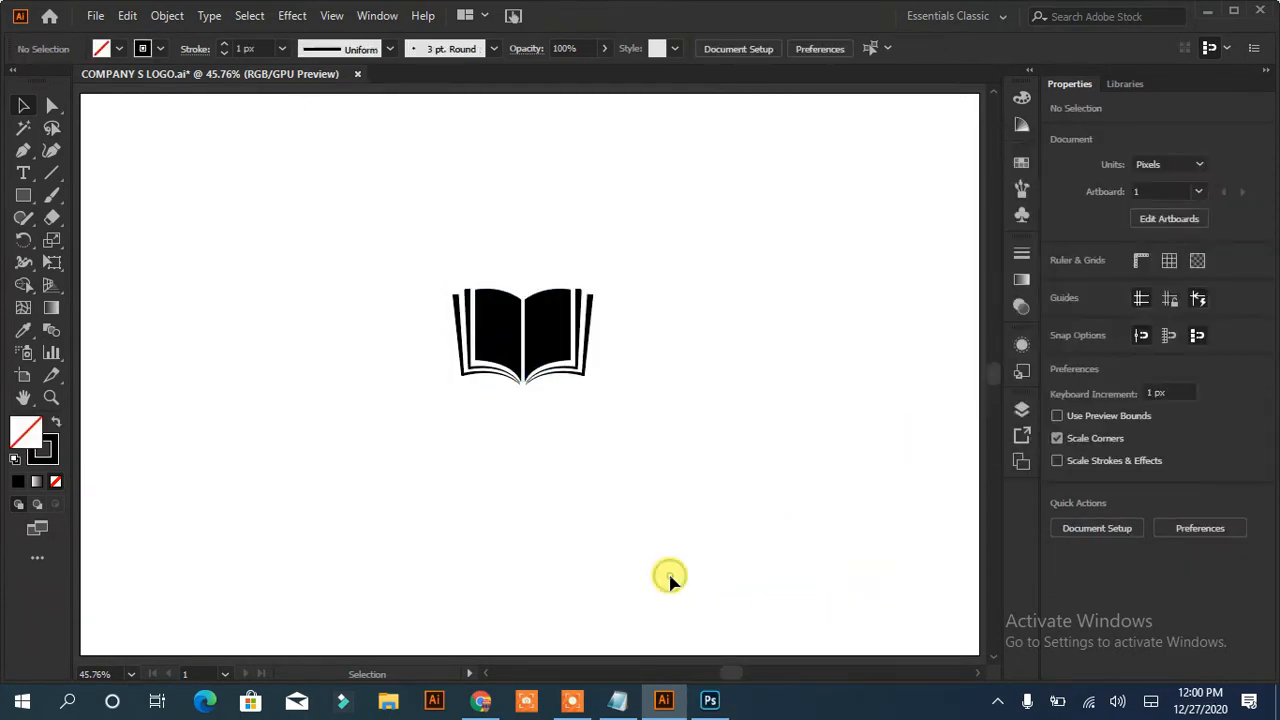
Group the left and right pages into a single book.
left_click_drag(627, 268, 397, 406)
key("ctrl+g")
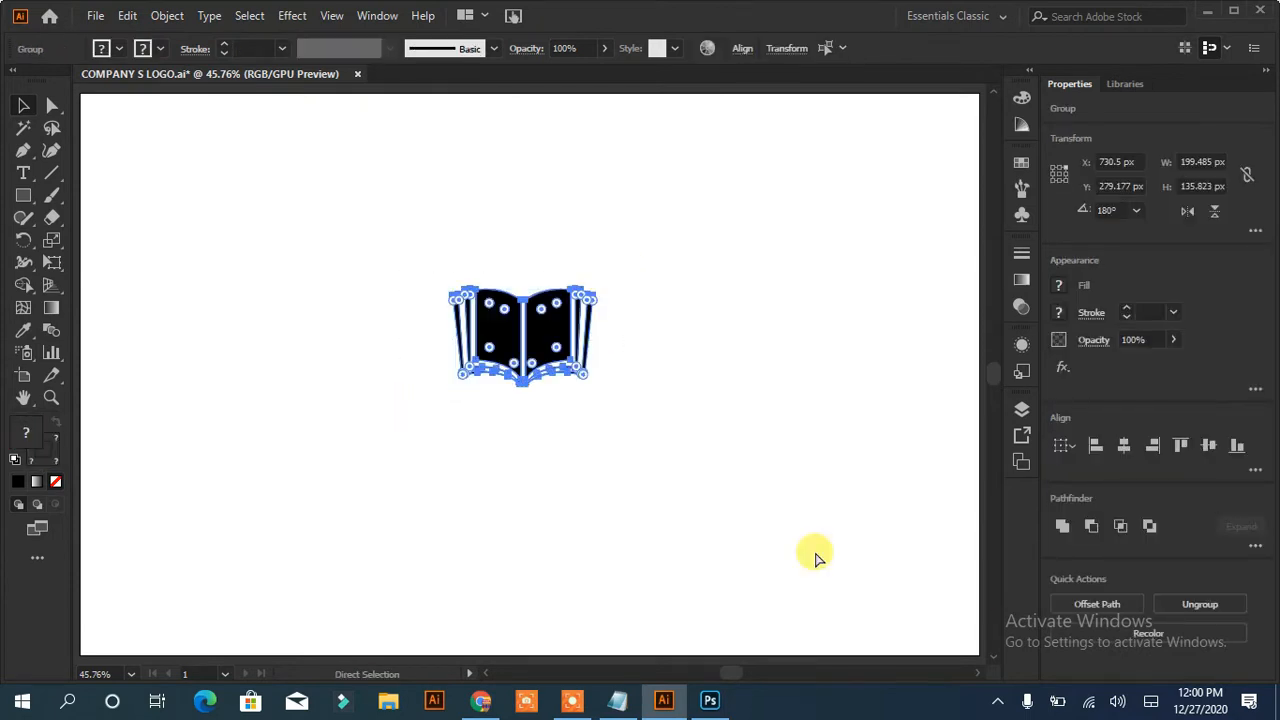
left_click(780, 540)
Draw a rectangle about 16 by 32 px left of the book, with black fill and no stroke.
left_click(22, 198)
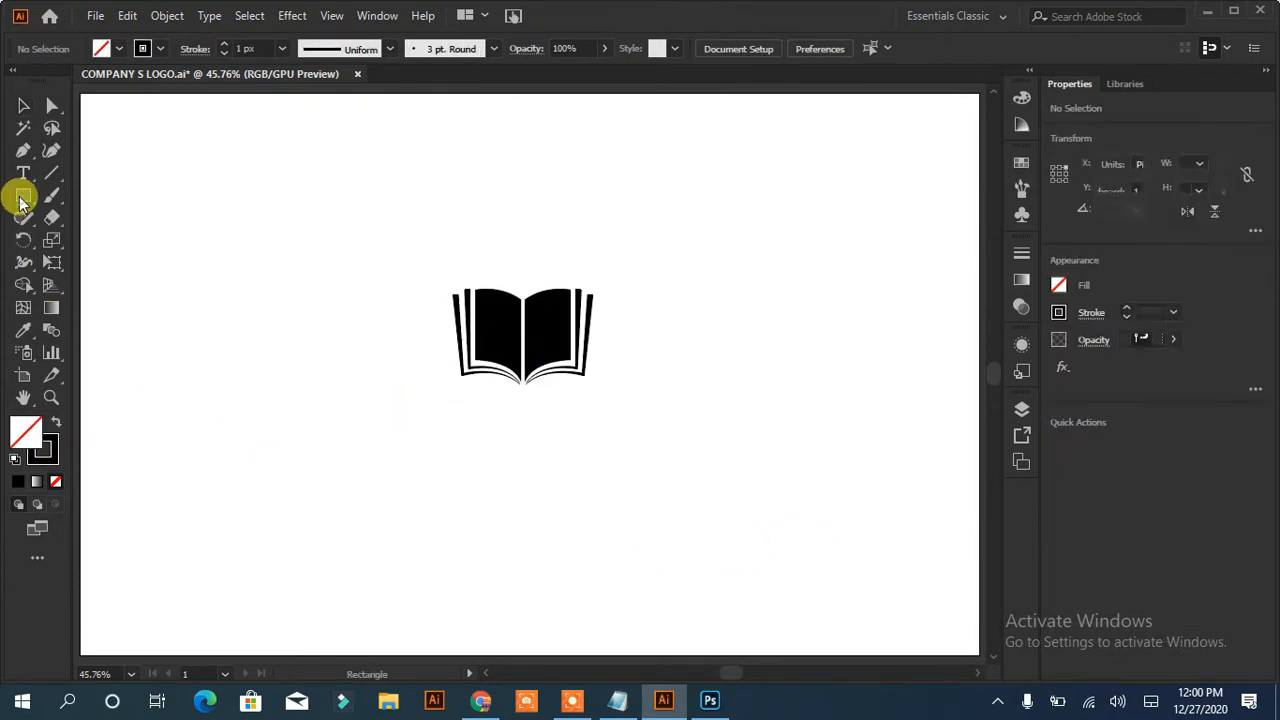
left_click_drag(239, 277, 247, 292)
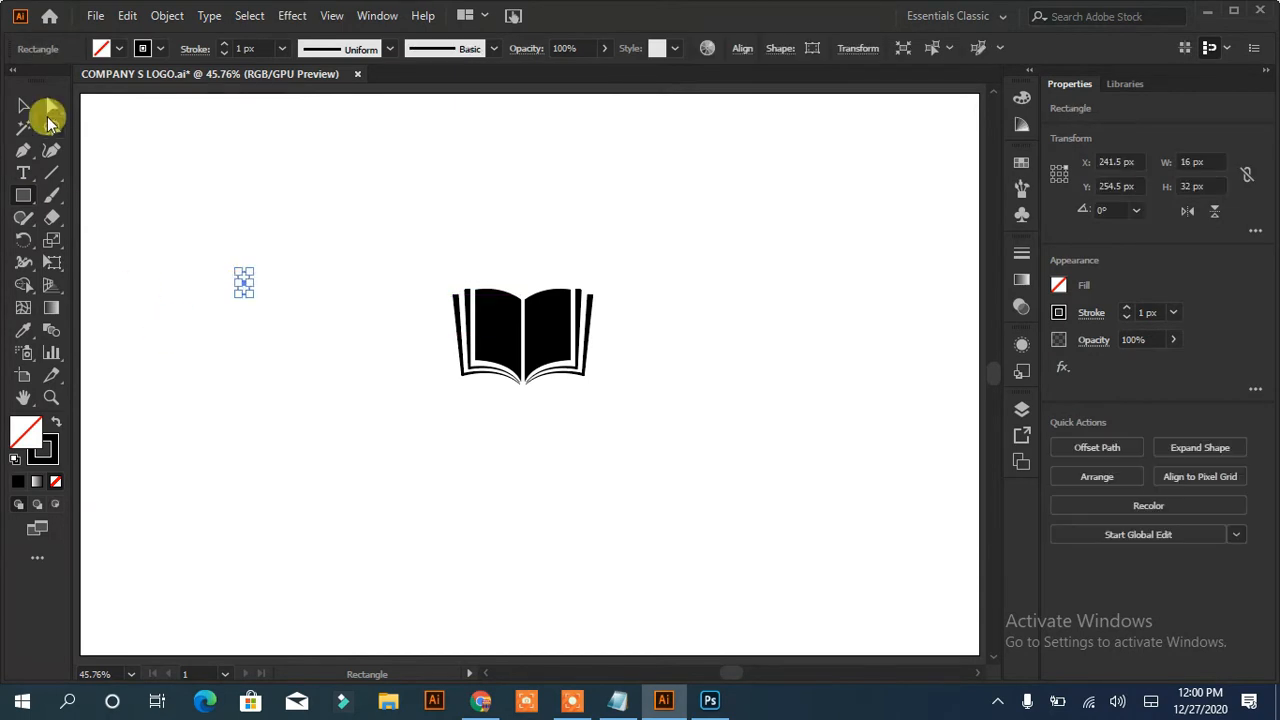
left_click(57, 425)
left_click(23, 105)
left_click(267, 392)
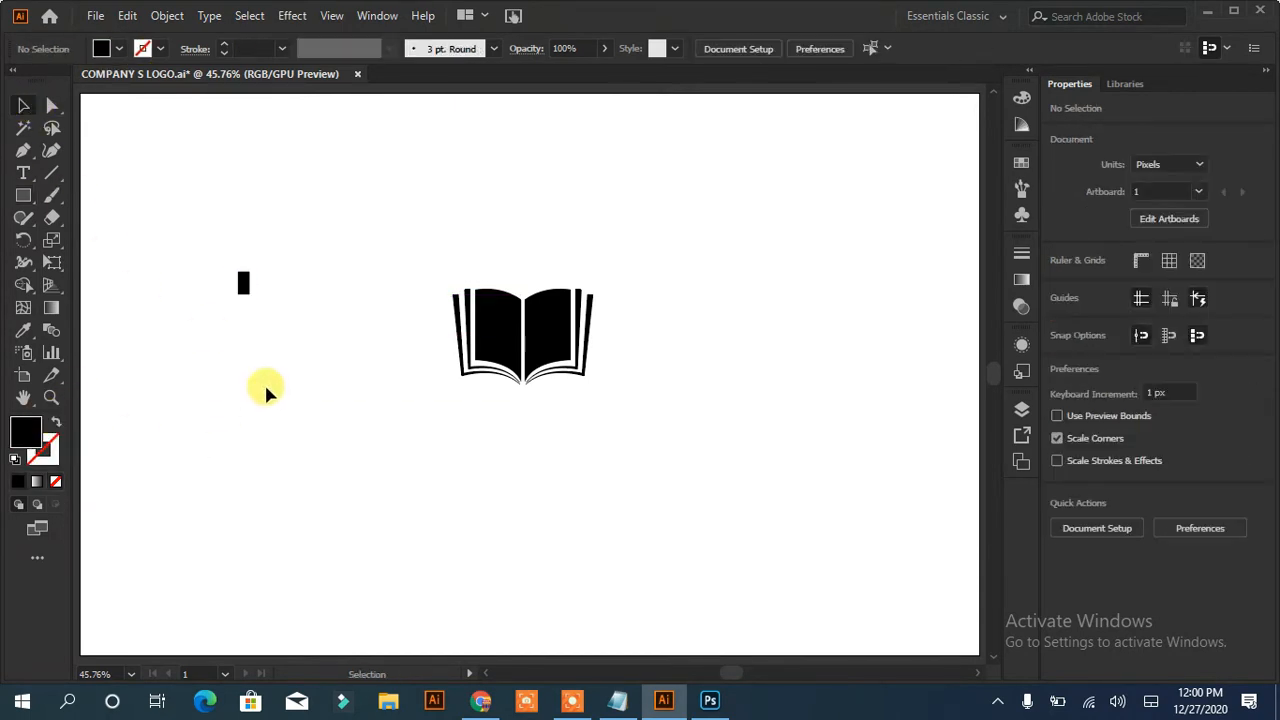
Draw a black rectangular bar about 116 by 24 px below the small rectangle left of the book.
left_click(22, 198)
left_click_drag(174, 380, 264, 393)
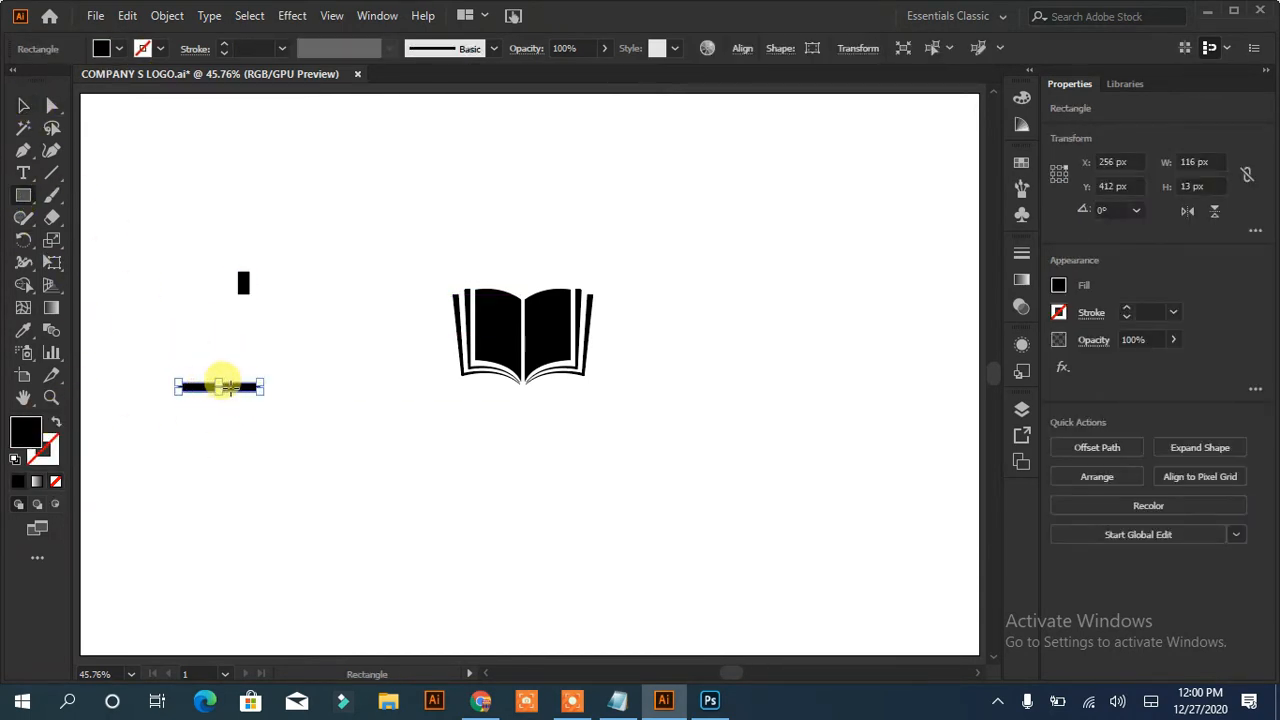
left_click(237, 451)
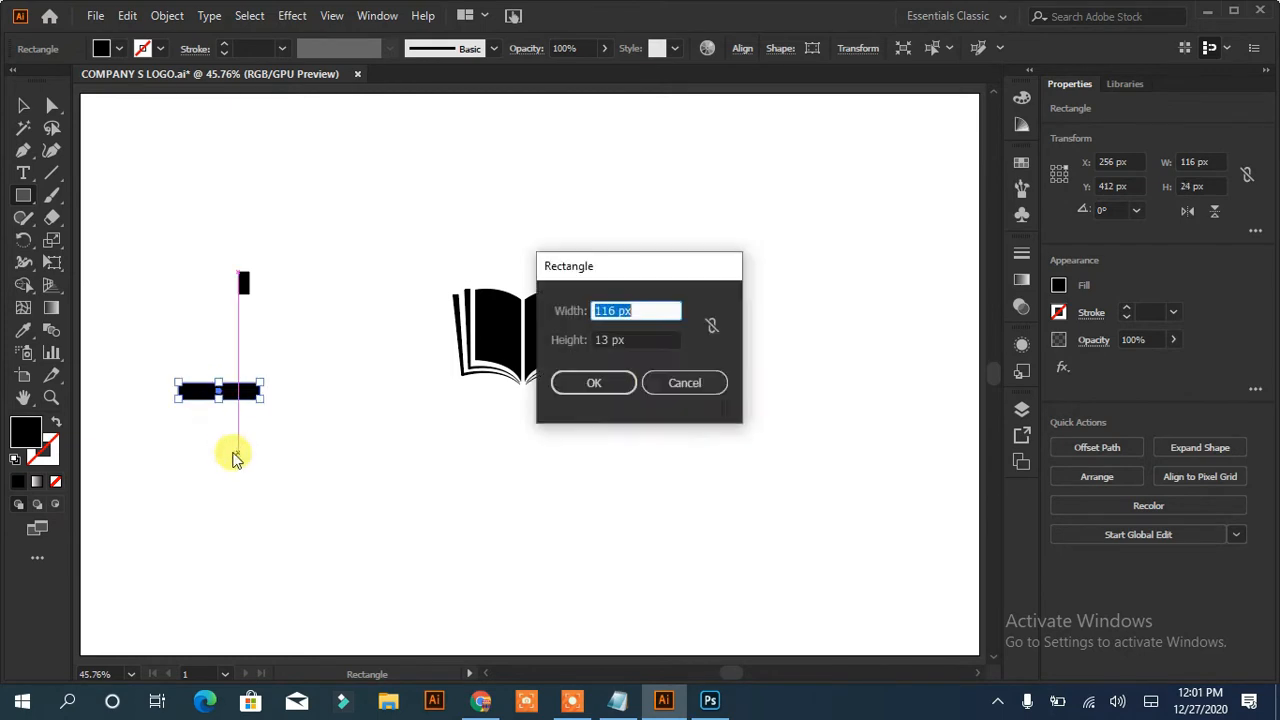
key("Escape")
left_click(23, 105)
left_click(171, 455)
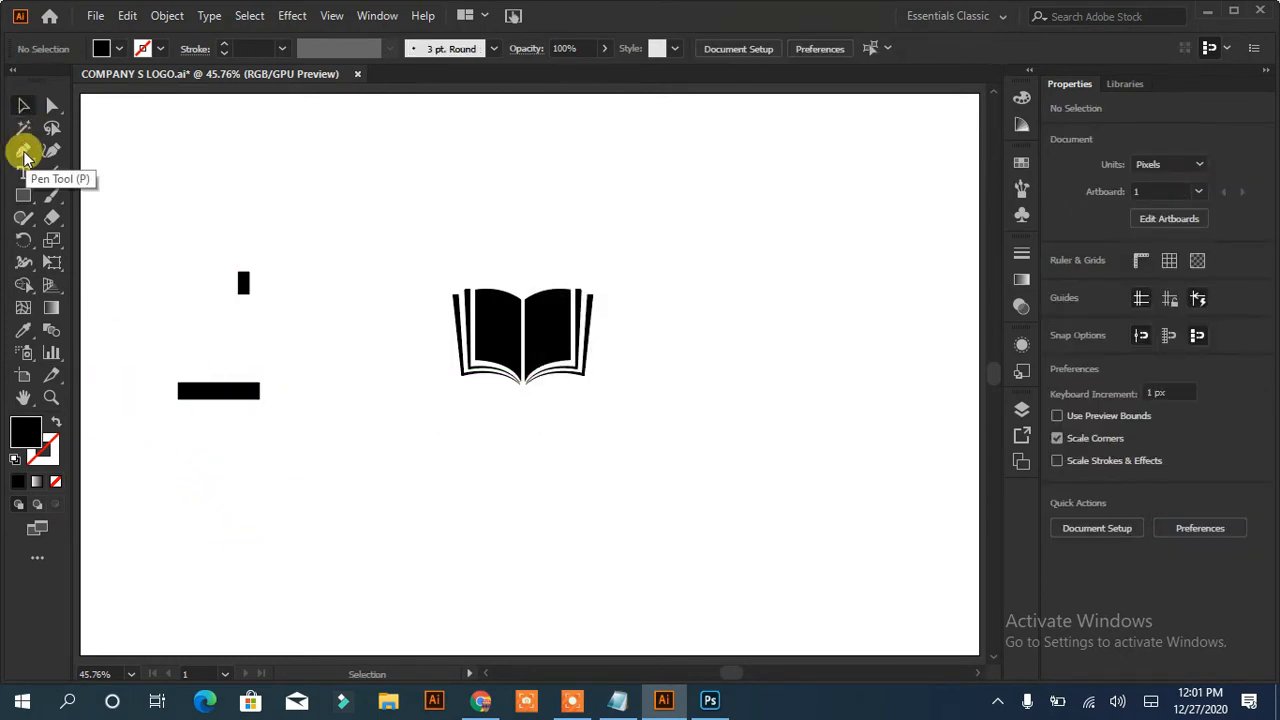
Draw a black ellipse about 53 by 133 px above the bar and reshape it into a curved flame with a pointed tip.
left_click_drag(22, 195, 68, 240)
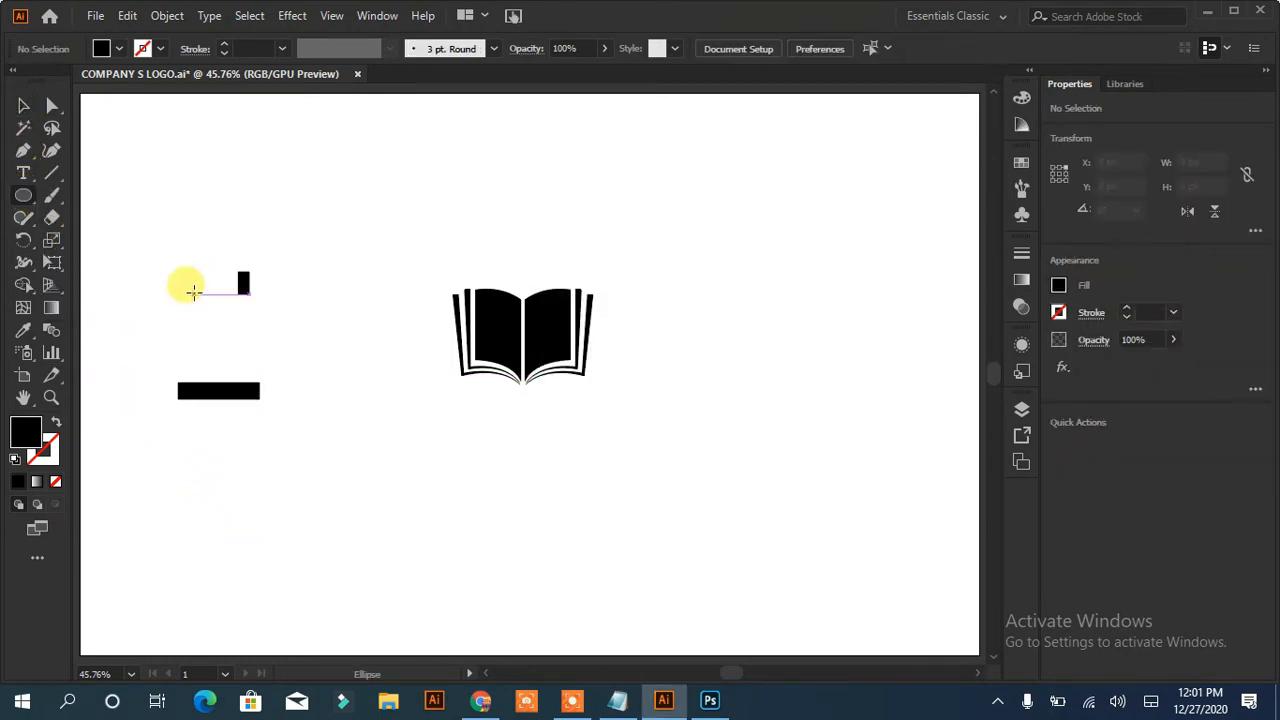
left_click_drag(193, 291, 237, 381)
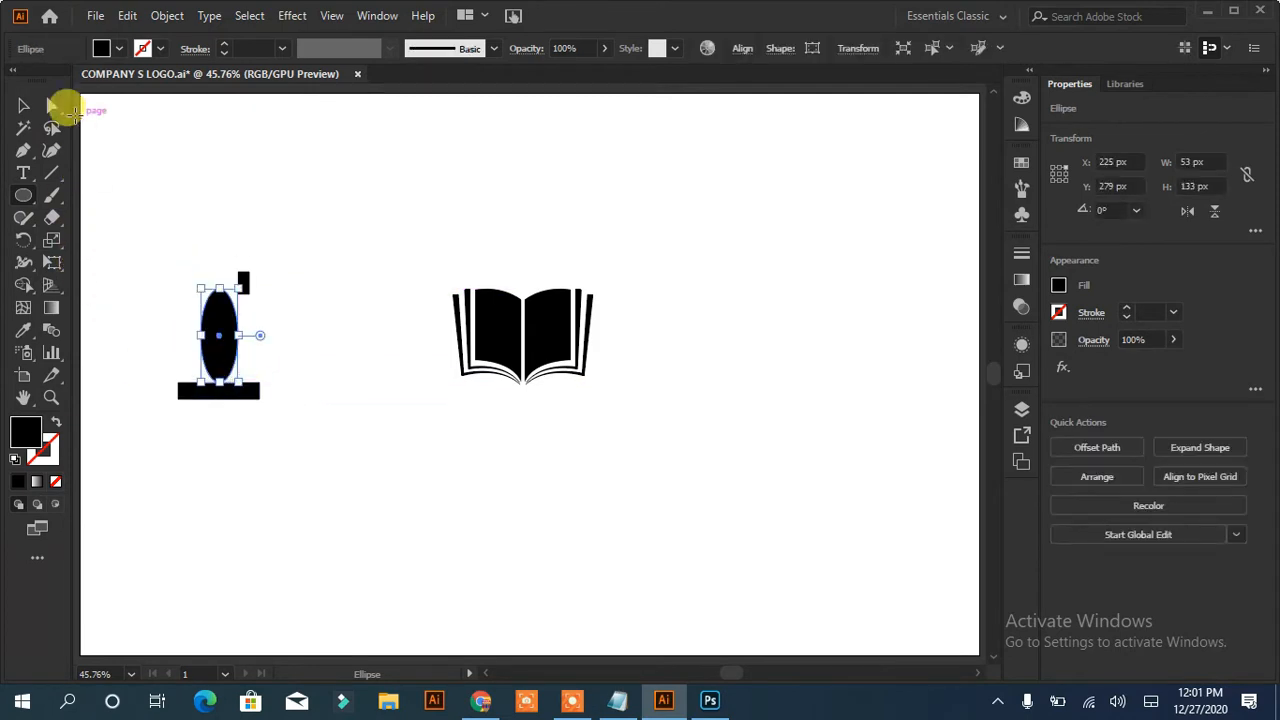
left_click(52, 105)
left_click(218, 289)
left_click(143, 48)
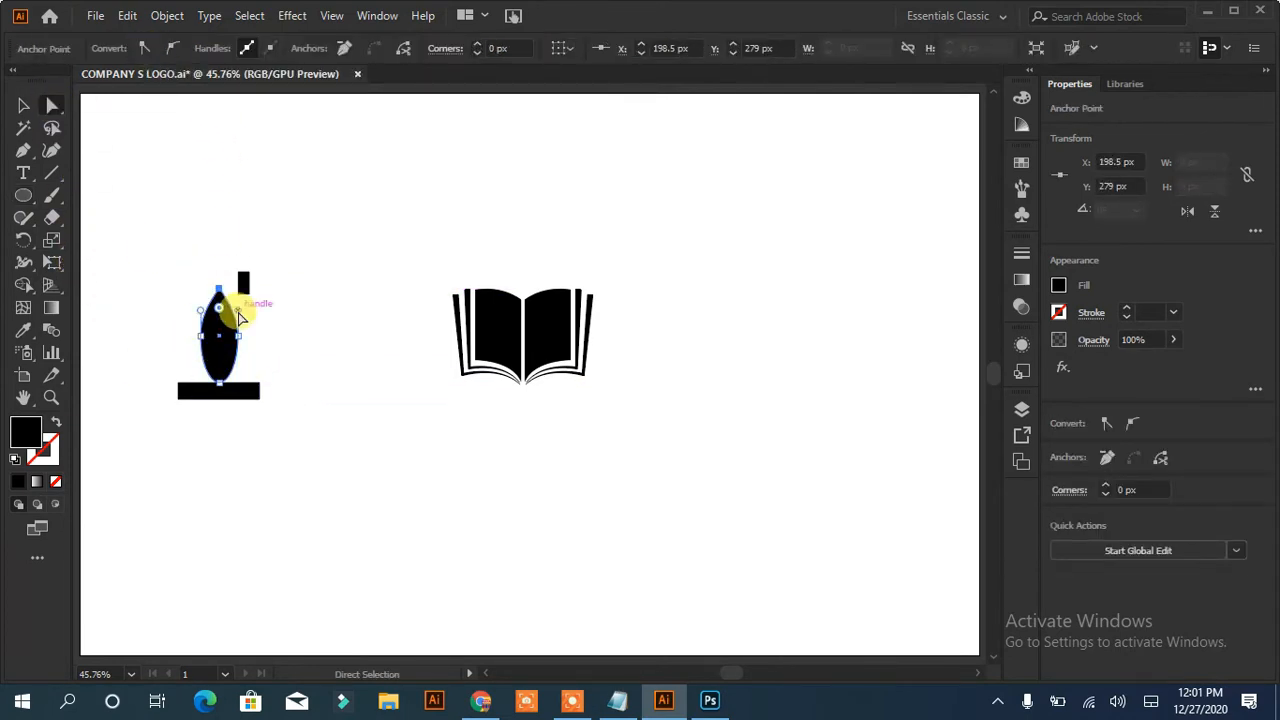
left_click_drag(239, 318, 207, 365)
Move the small rectangle centrally below the bar and enlarge it into a torch handle, leaving a narrow gap.
left_click(186, 395)
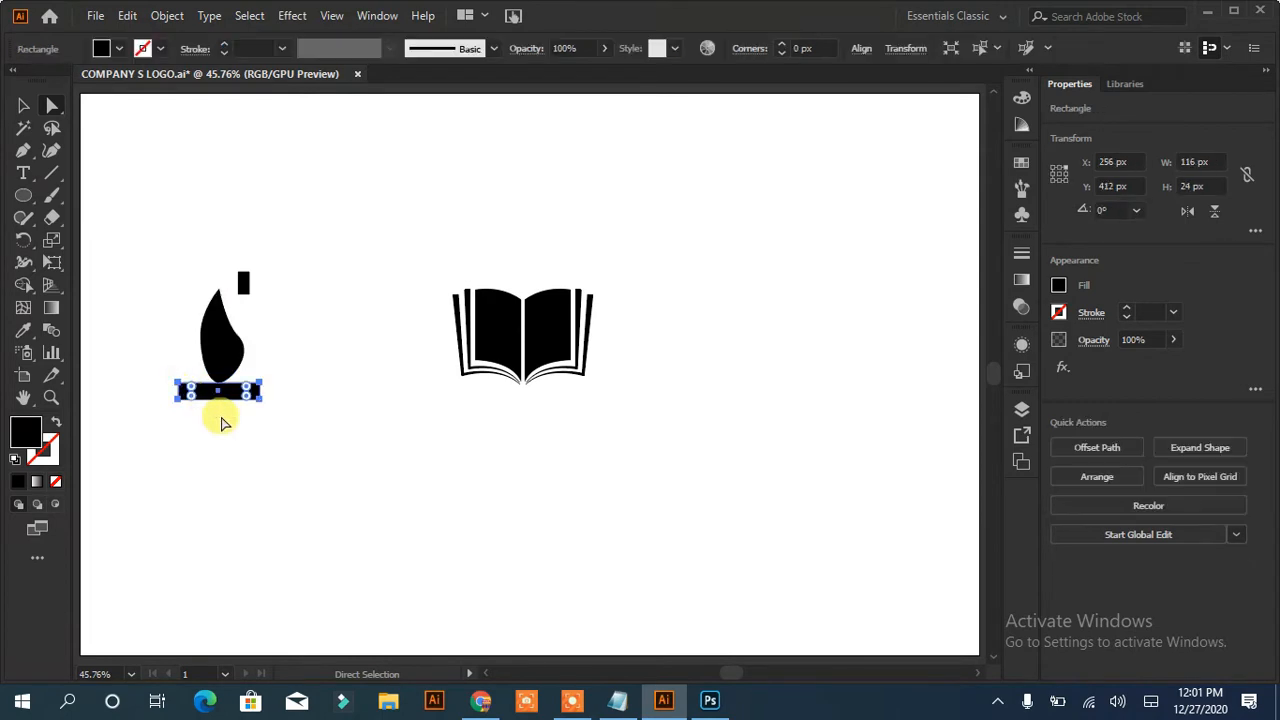
left_click(245, 285)
left_click_drag(258, 298, 219, 457)
key("ctrl+z")
left_click(24, 105)
left_click(255, 391)
left_click(298, 432)
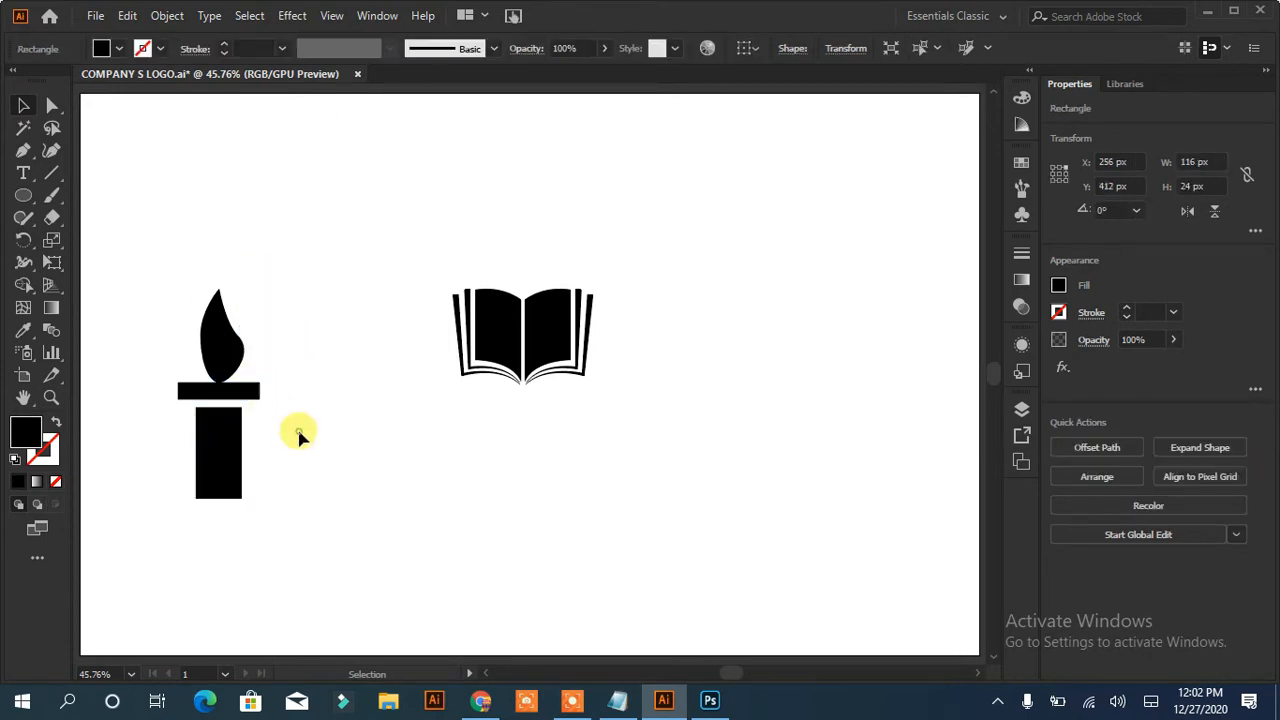
Round the two bottom corners of the torch's horizontal bar.
left_click(181, 398)
left_click(52, 112)
left_click(178, 399)
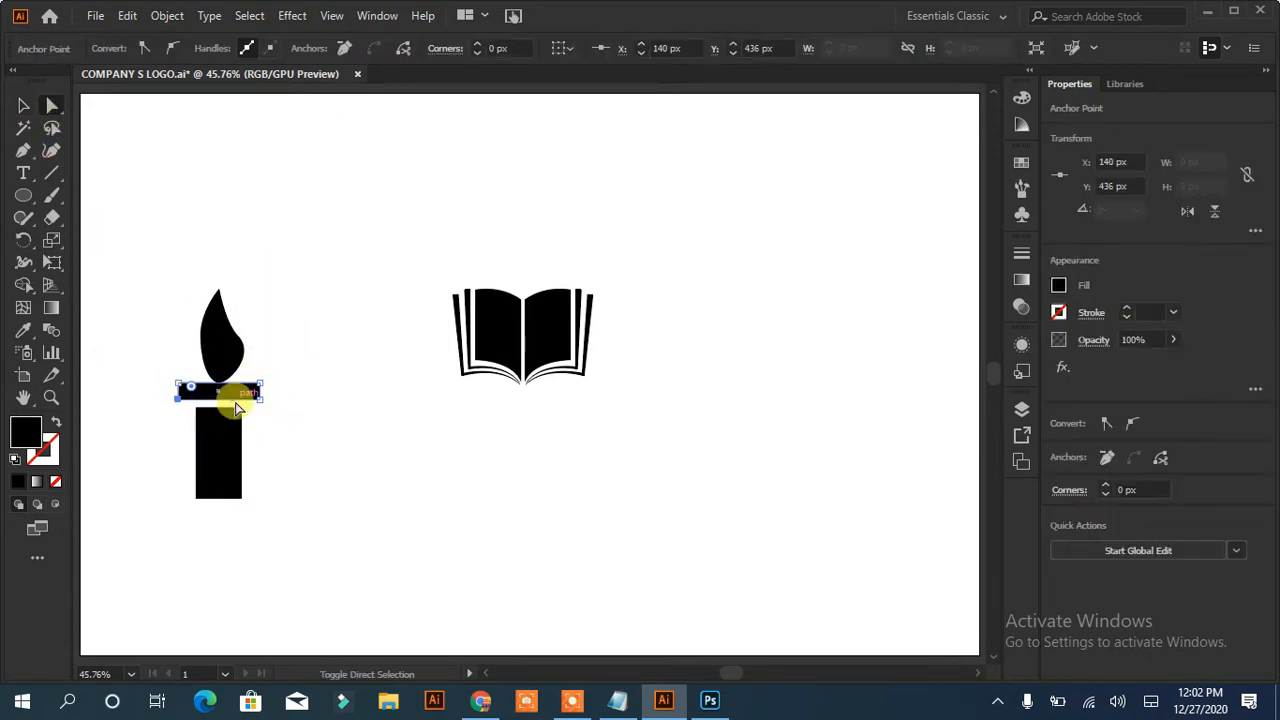
left_click(260, 399, "shift")
left_click_drag(188, 391, 203, 384)
left_click(334, 463)
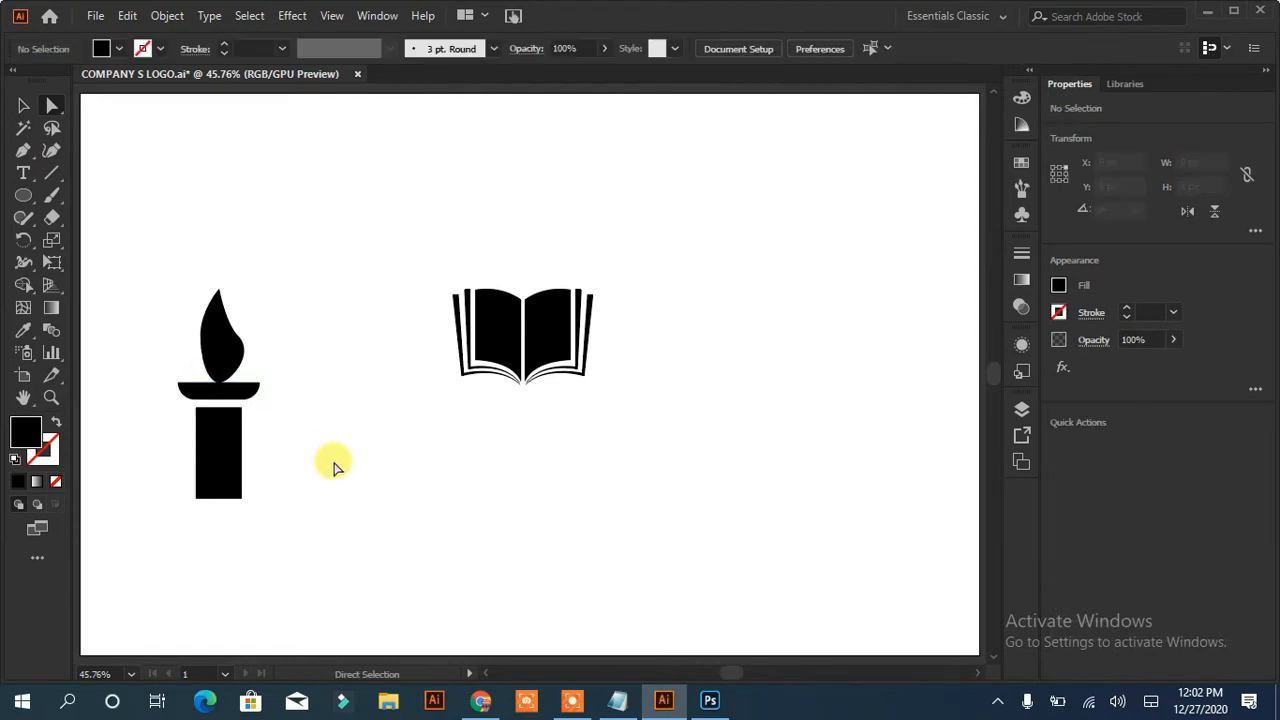
Move the flame up 13 px to leave a gap above the bar.
left_click(223, 357)
key("v")
key("shift+Up")
key("Up")
key("Up")
key("Up")
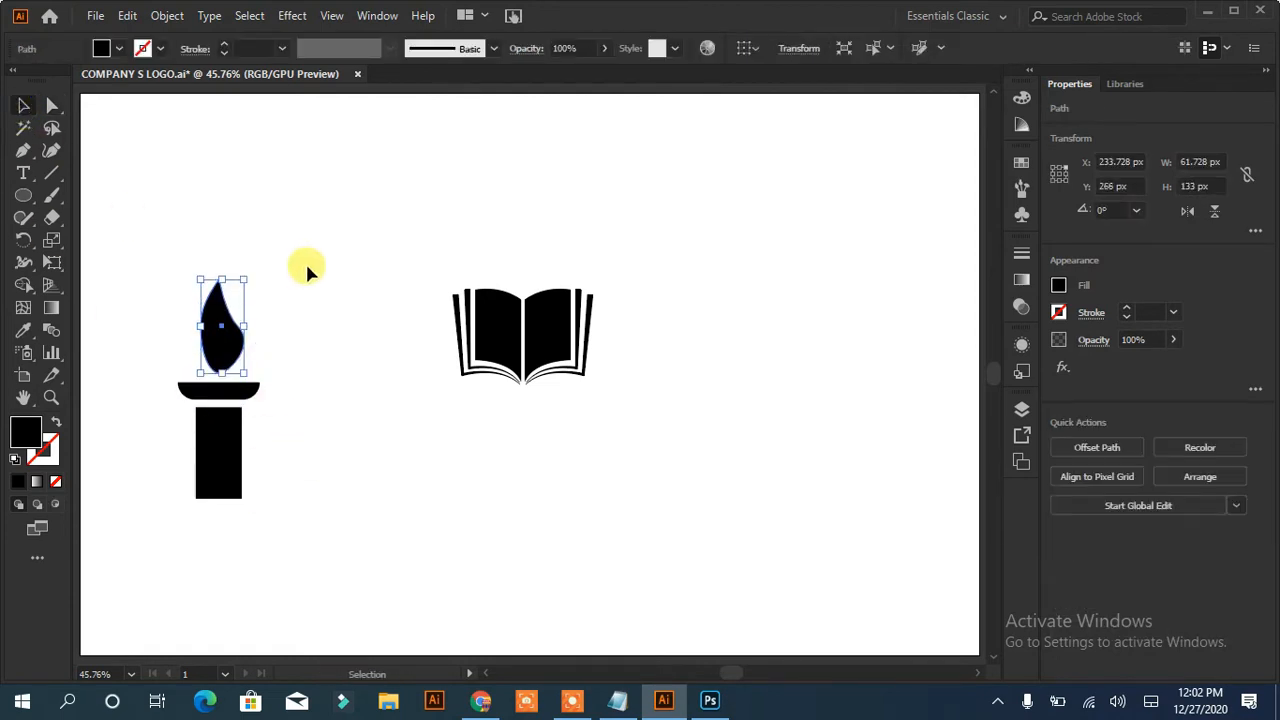
Expand the flame, bar and handle and group them into one torch.
left_click_drag(304, 264, 175, 460)
left_click(163, 20)
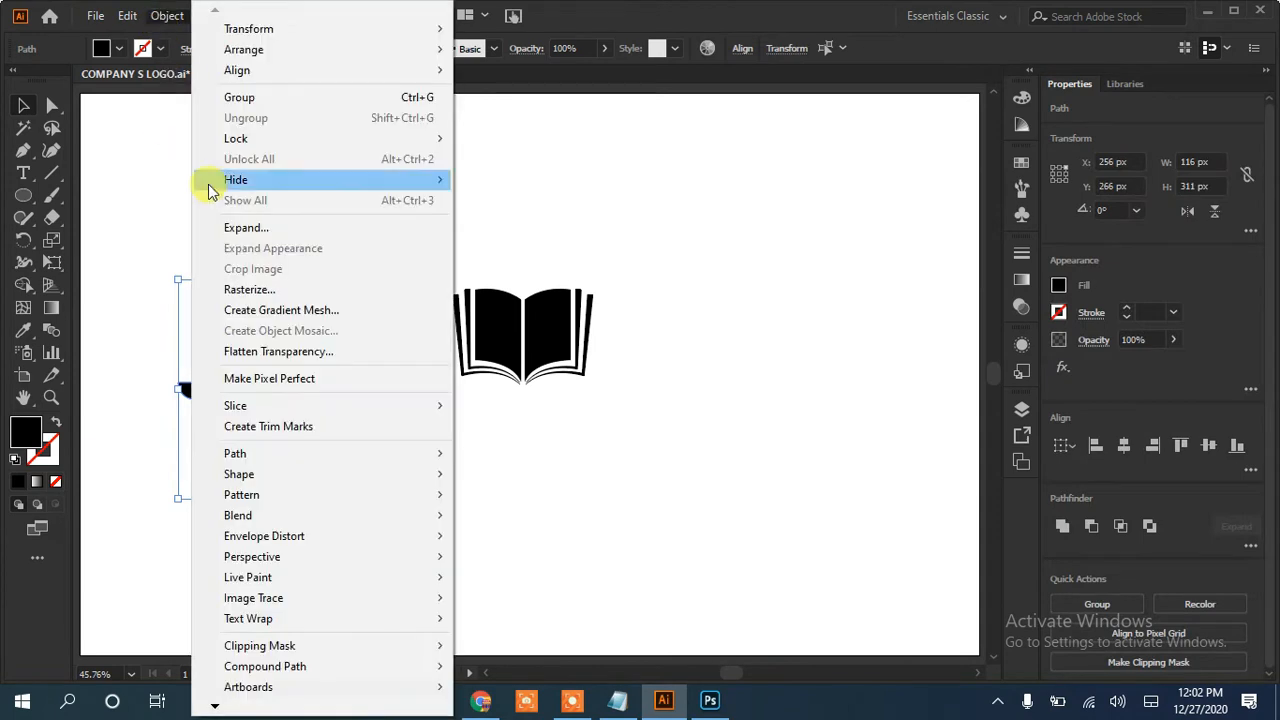
left_click(231, 228)
key("ctrl+g")
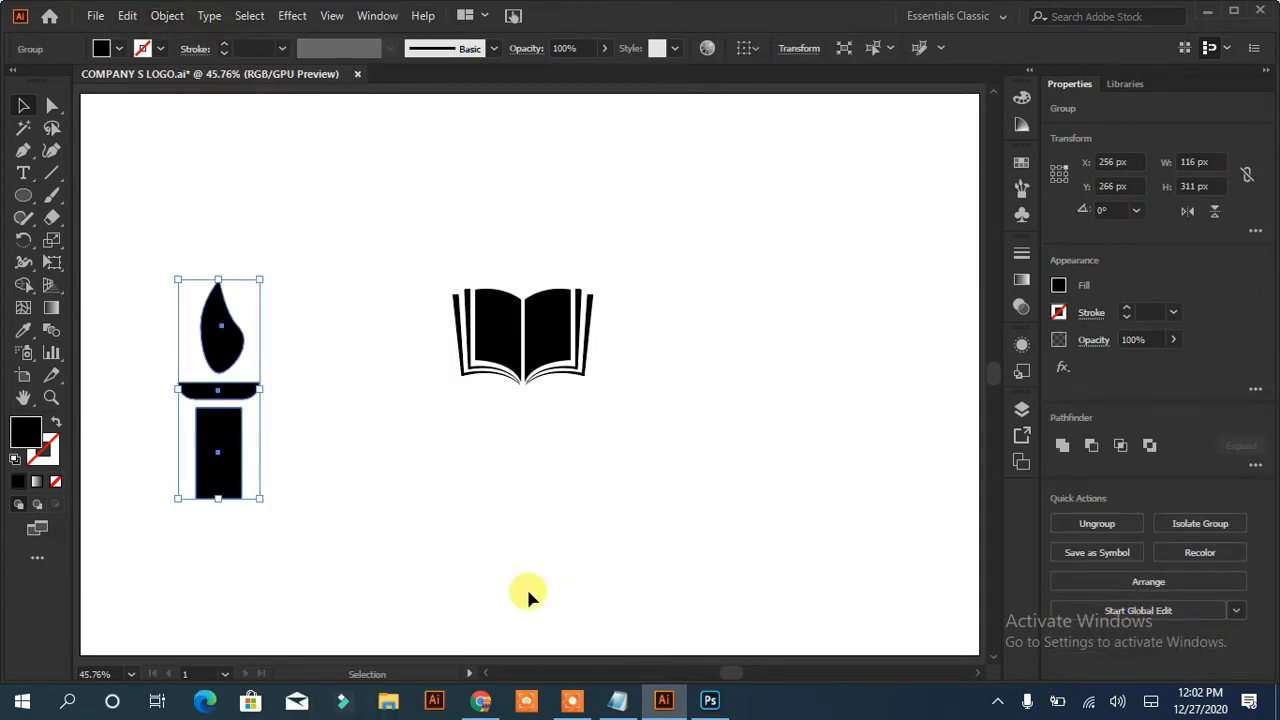
Shrink the torch to about 57 by 104 px and place it over the top of the book's spine.
left_click_drag(259, 497, 519, 235)
mouse_move(519, 285)
left_mouse_down()
mouse_move(526, 298)
mouse_move(517, 289)
left_mouse_up()
left_click(699, 340)
Center the torch and the book horizontally on each other.
left_click_drag(676, 238, 525, 461)
left_click(1124, 446)
left_click(815, 465)
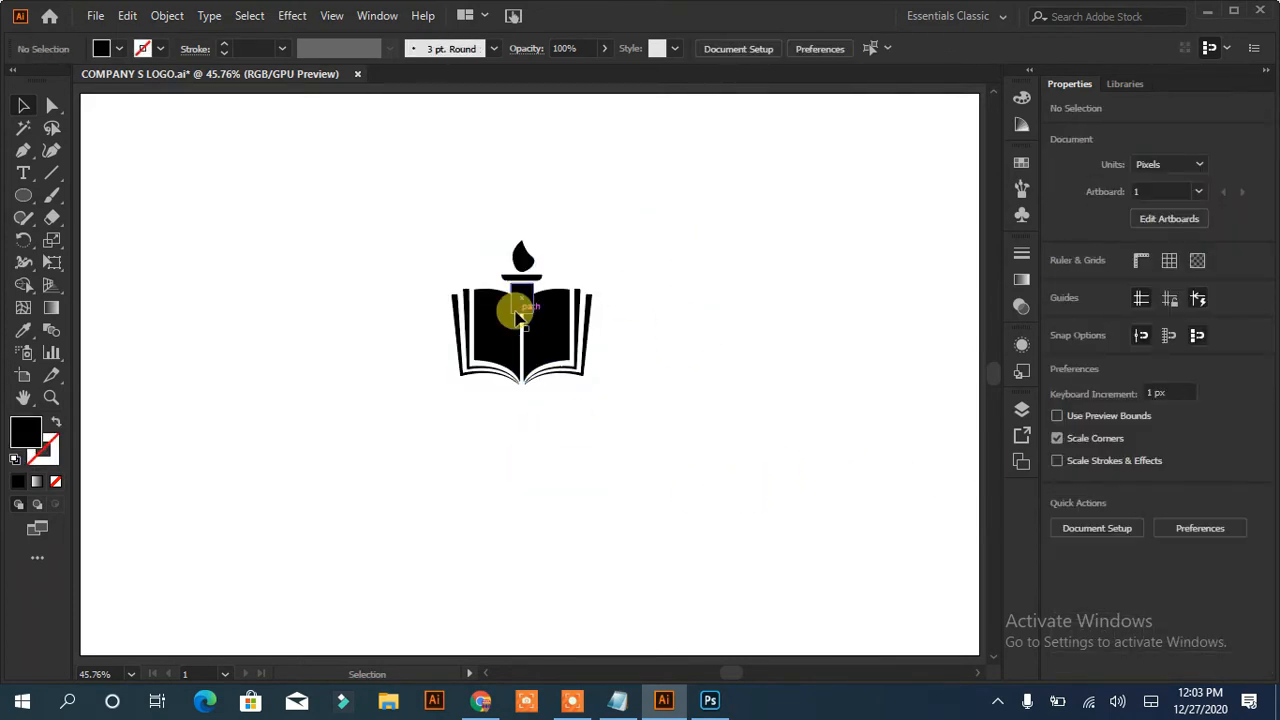
Split the torch handle along the page outlines with Shape Builder where it overlaps the book.
left_click_drag(372, 397, 376, 404)
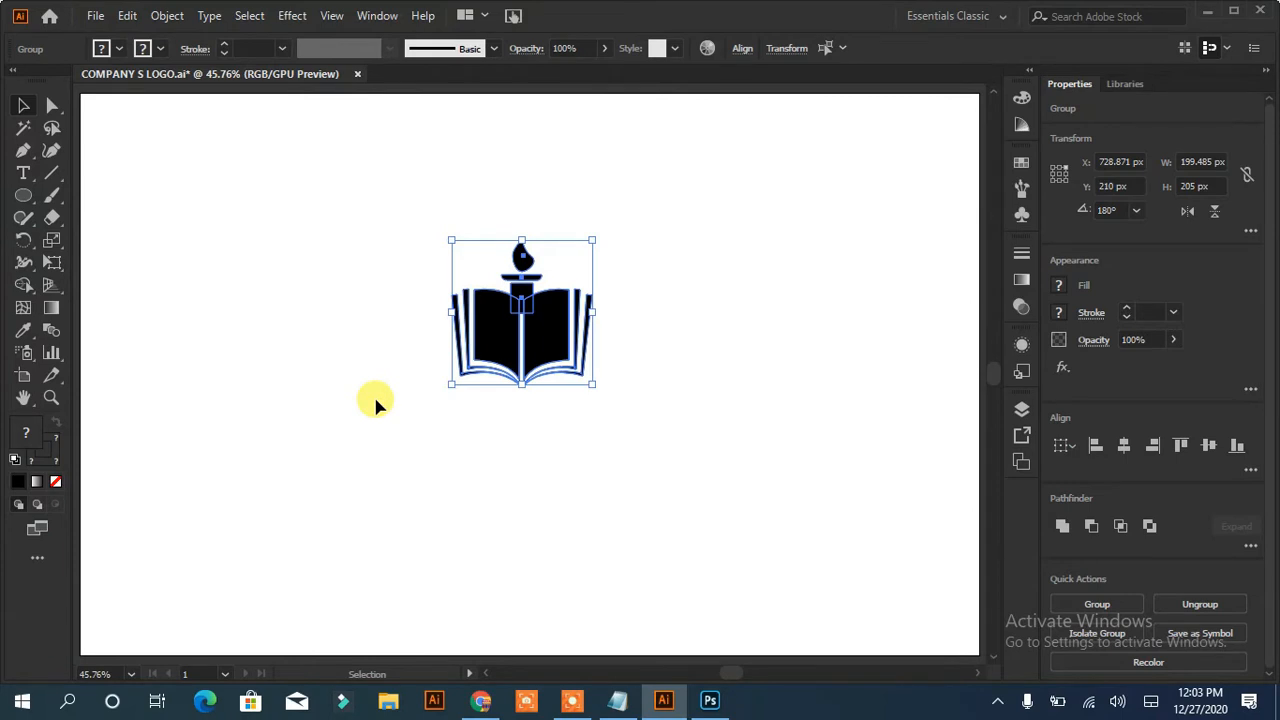
left_click(23, 284)
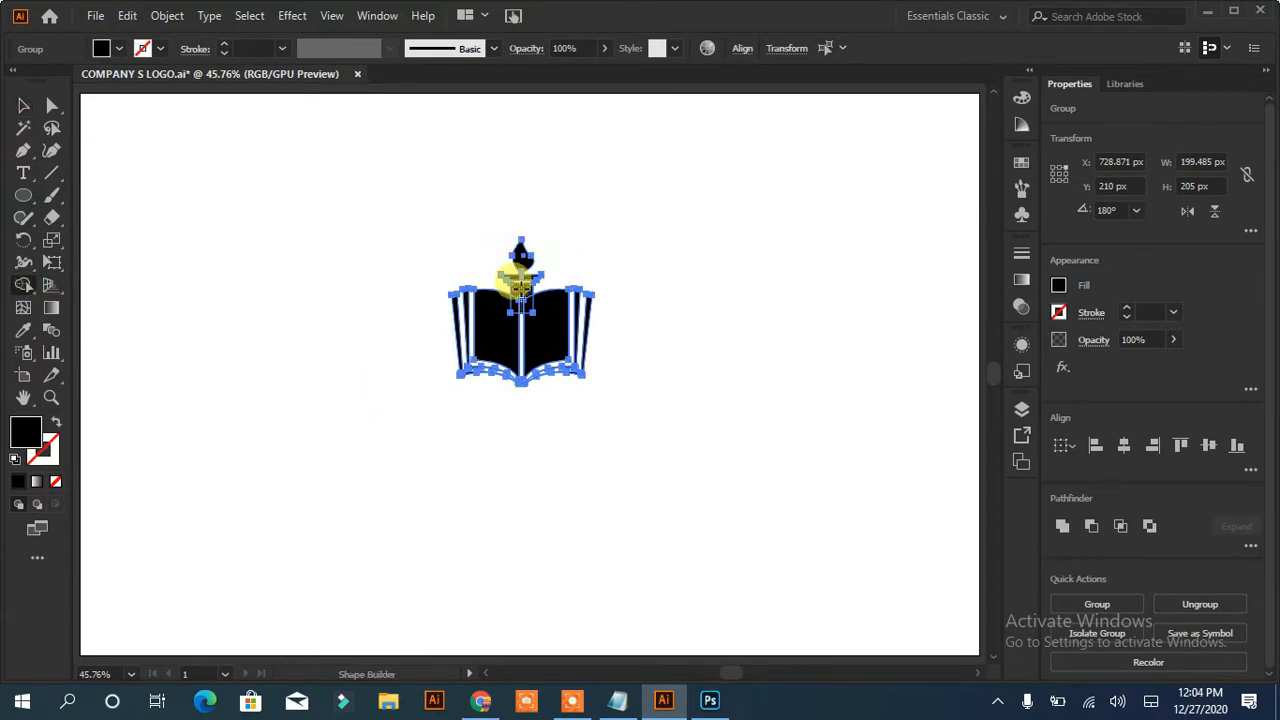
left_click(22, 108)
left_click(320, 335)
left_click(520, 298)
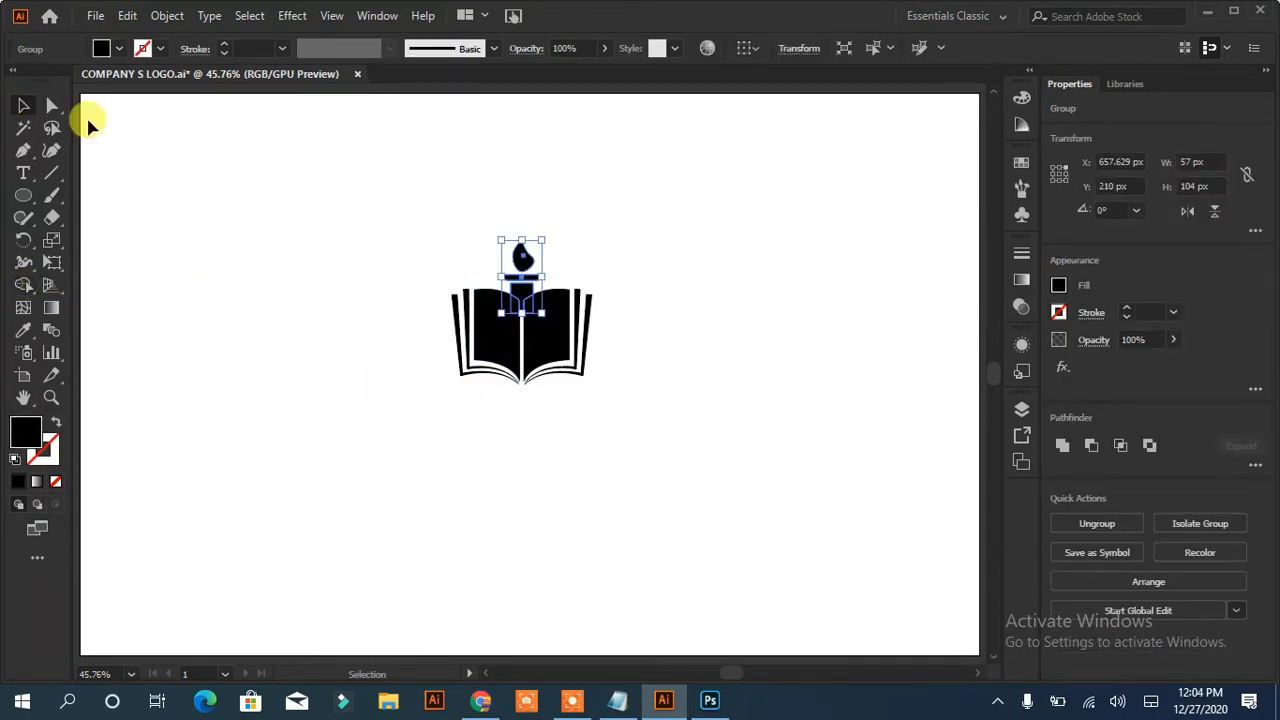
Remove the handle pieces that overlap the book's left and right pages.
left_click(52, 106)
left_click(232, 325)
left_click(517, 311)
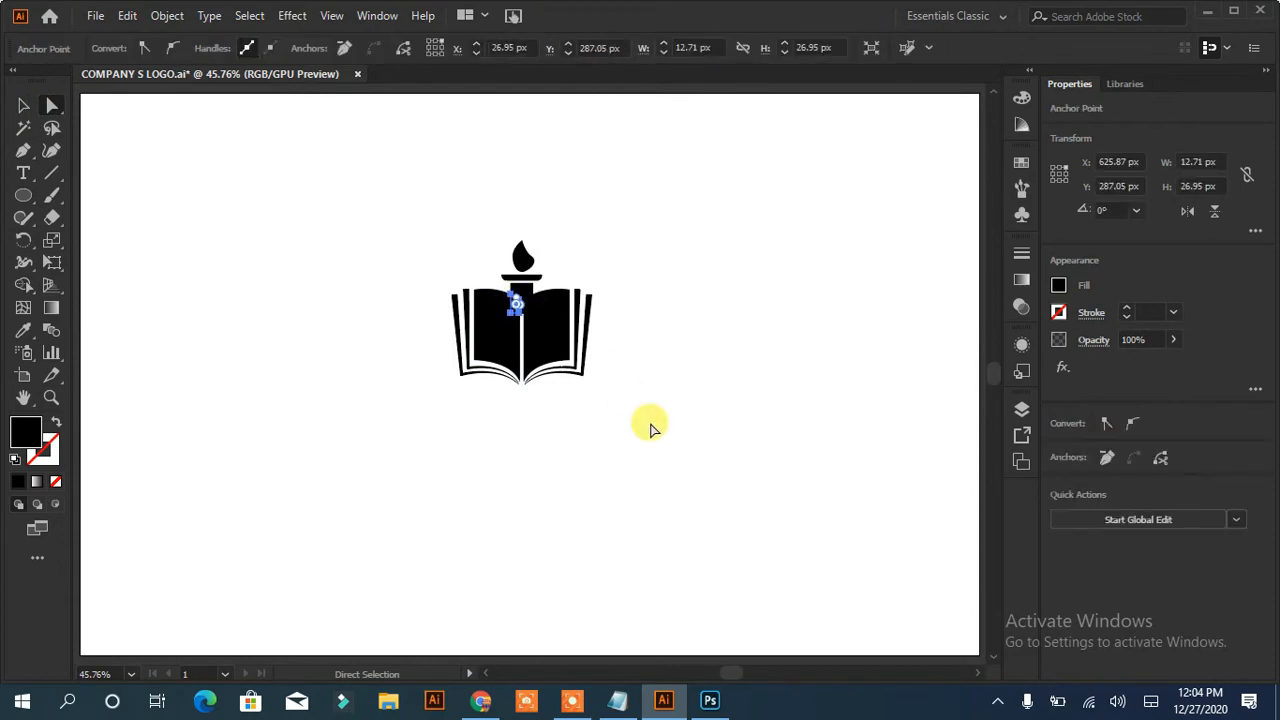
left_click(650, 428)
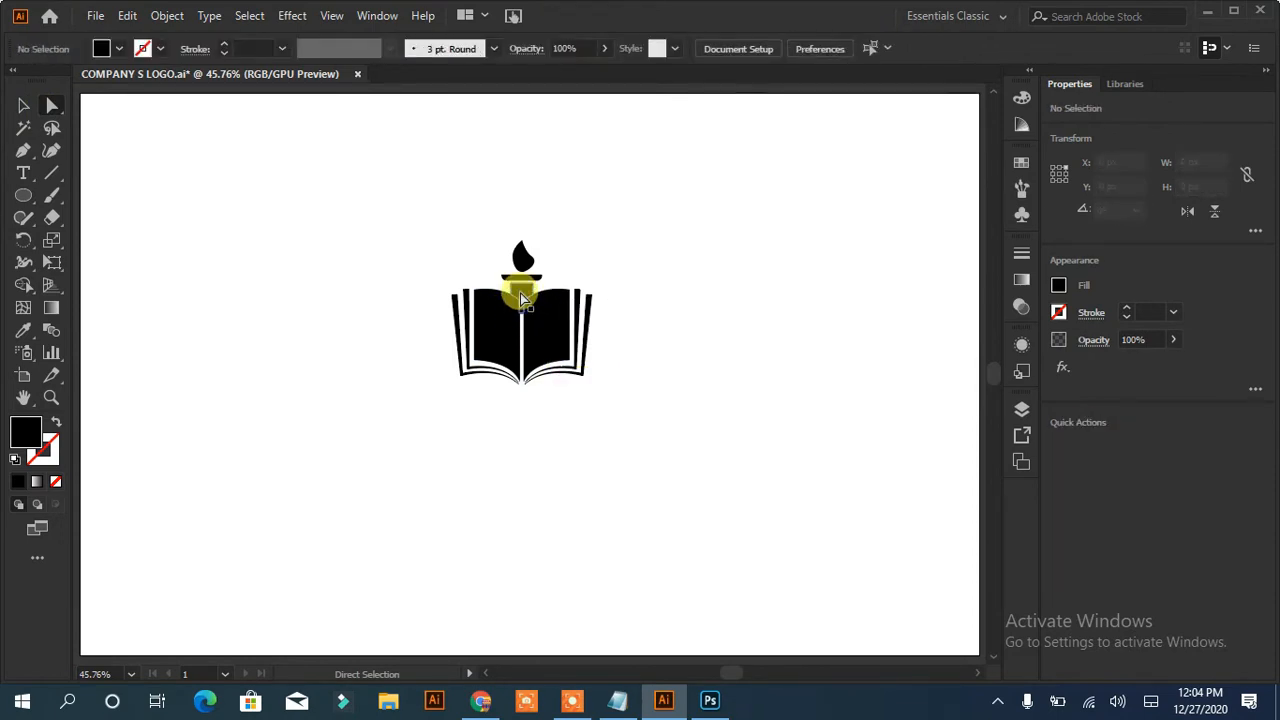
left_click(520, 295)
left_click(682, 397)
Move the torch up about 48 px, clear of the book.
left_click(23, 106)
left_click(522, 293)
key("shift+Up")
key("shift+Up")
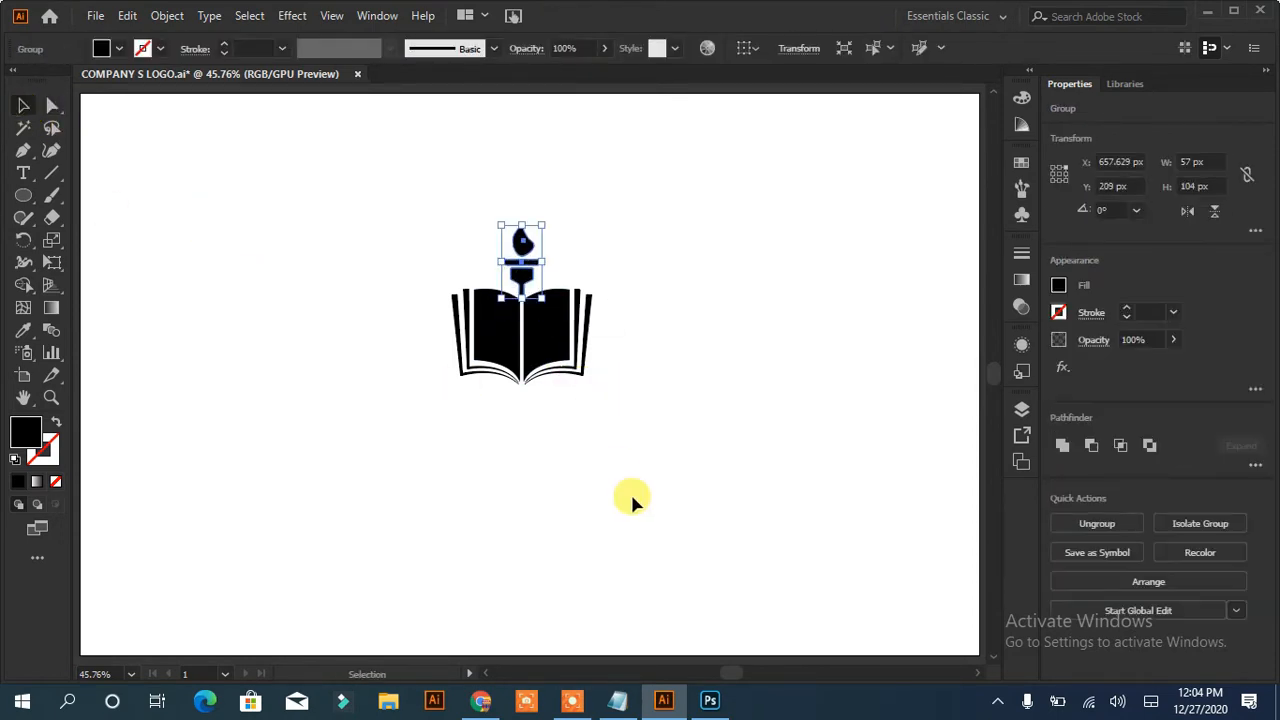
key("shift+Up")
key("shift+Up")
key("shift+Up")
left_click(639, 500)
Delete the two bottom anchor points of the narrow stem under the torch handle.
right_click(23, 152)
left_click(132, 195)
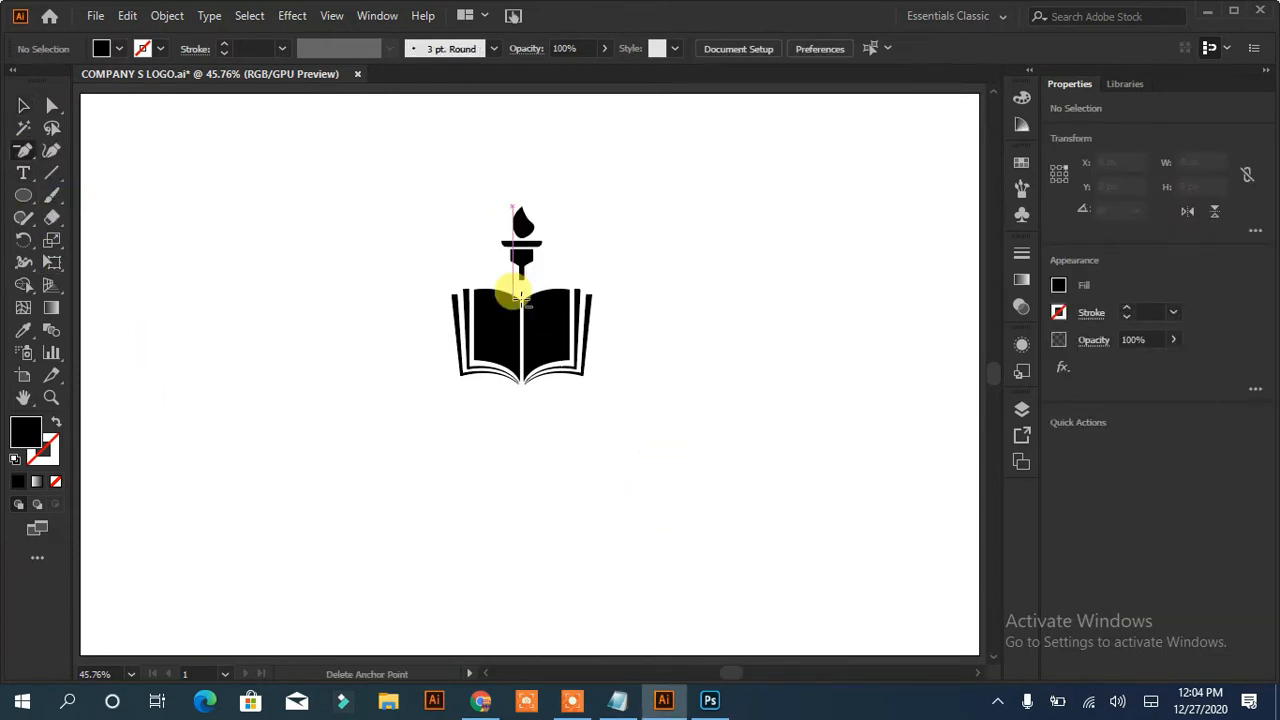
left_click(525, 279)
left_click(519, 279)
left_click(23, 105)
left_click(239, 330)
Move the torch down 40 px so its handle sits just above the book's spine.
left_click(520, 262)
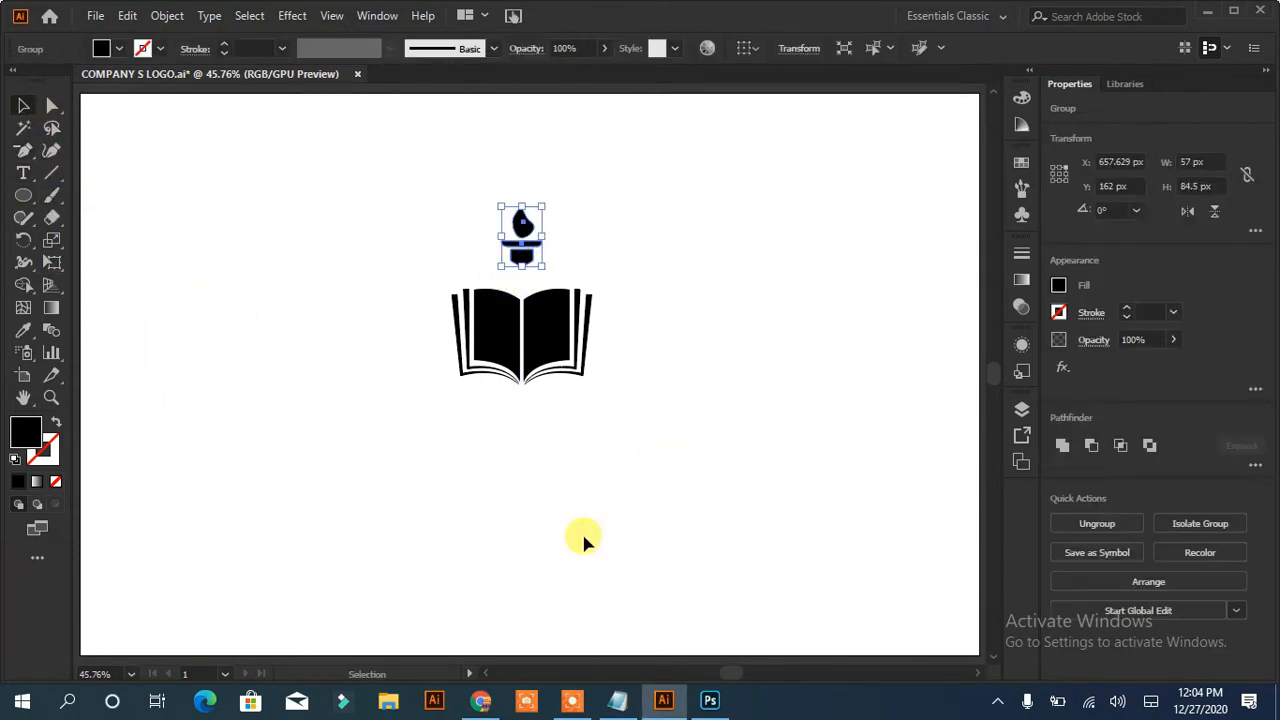
key("shift+Down")
key("shift+Down")
key("shift+Down")
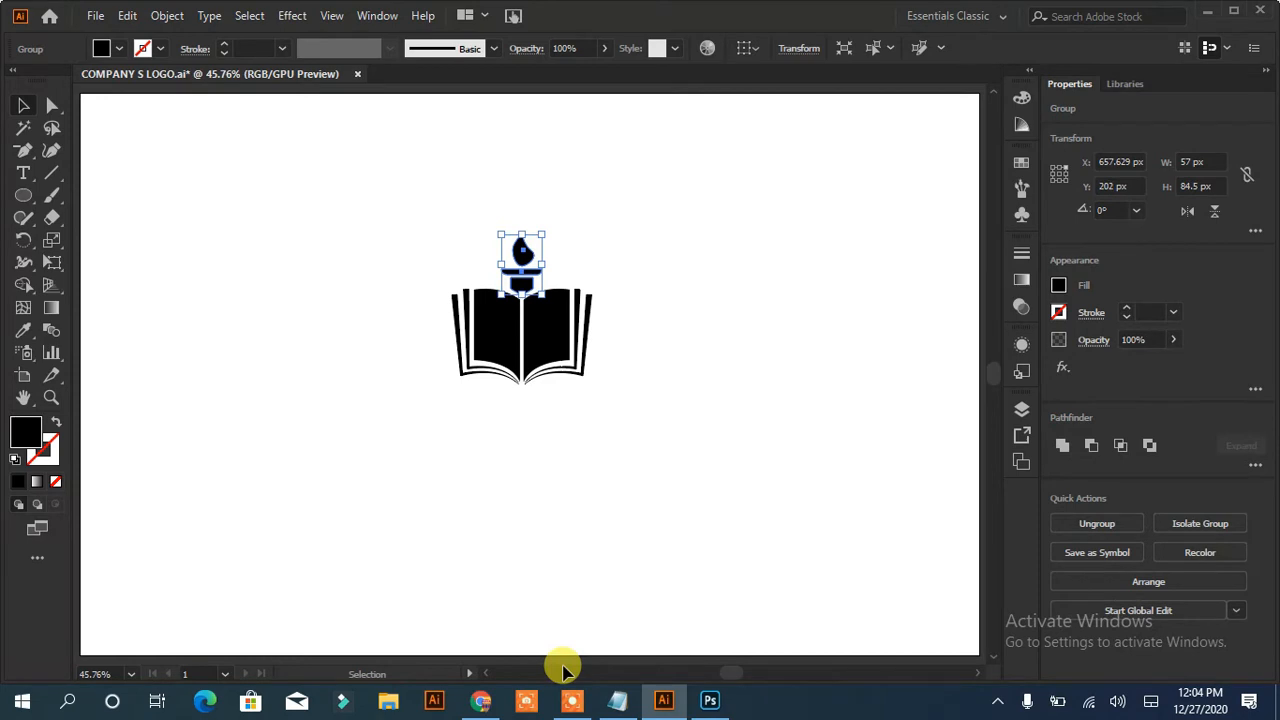
left_click(673, 530)
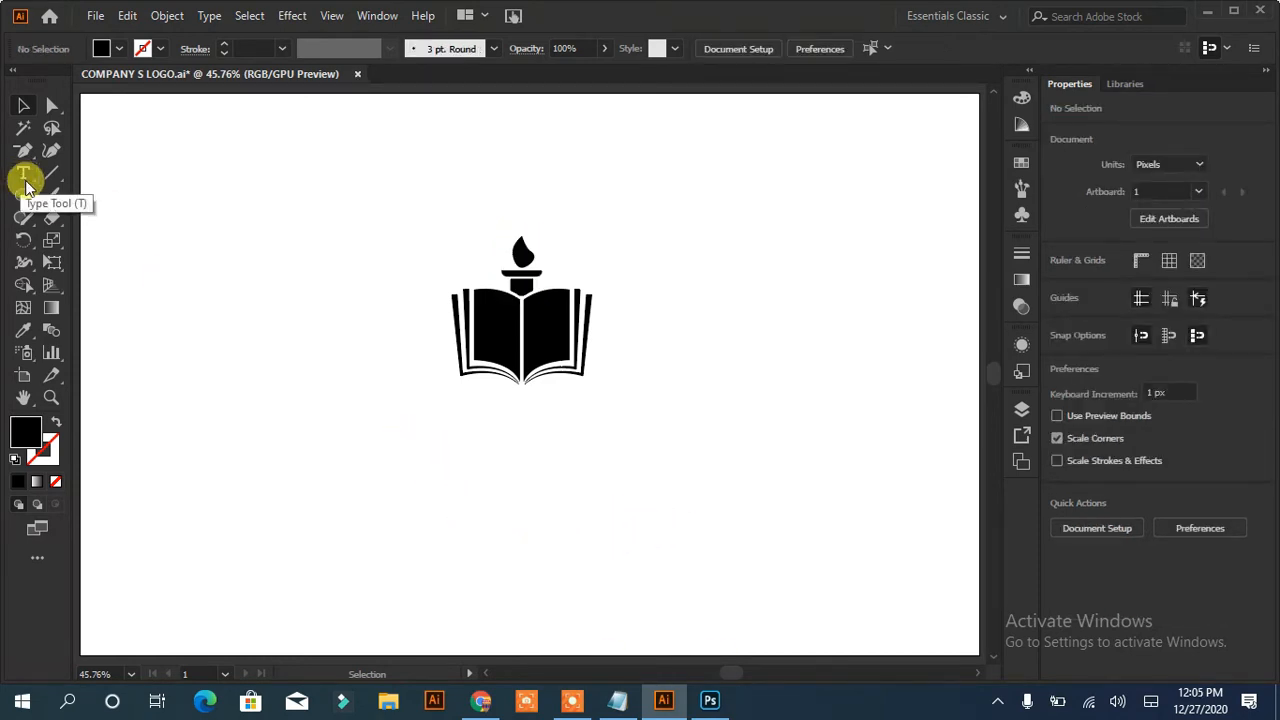
Create a black five-sided polygon with a 50 px radius to the left of the torch.
left_click_drag(22, 196, 56, 262)
left_click(289, 236)
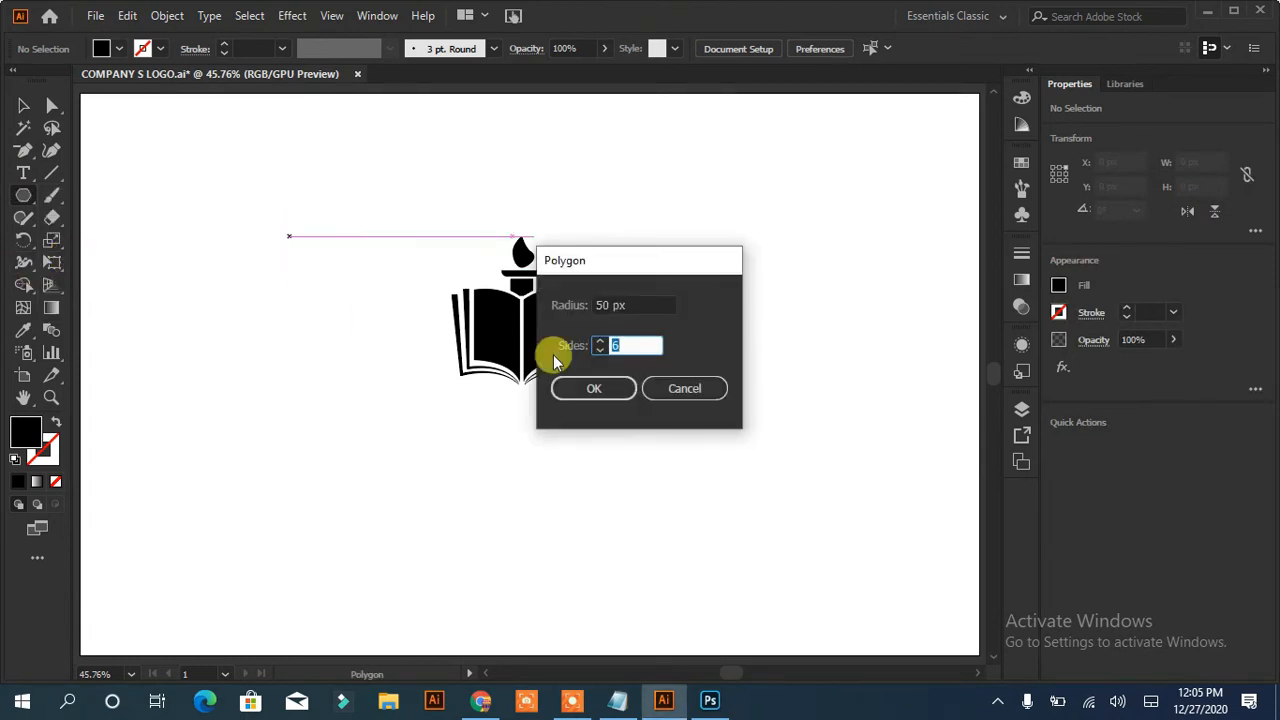
left_click(600, 350)
left_click(594, 388)
Rotate the pentagon 180° so it points down and enlarge it to about 417 by 433 px.
left_click_drag(314, 271, 170, 146)
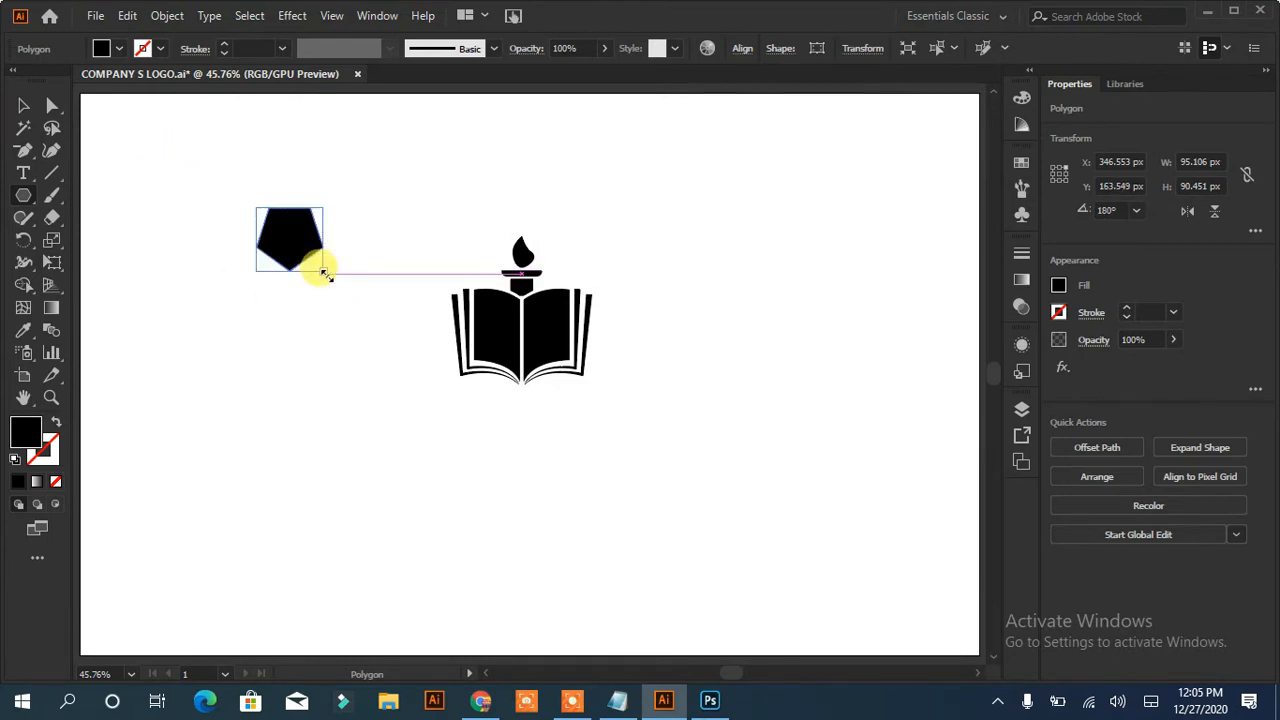
left_click_drag(323, 272, 549, 486)
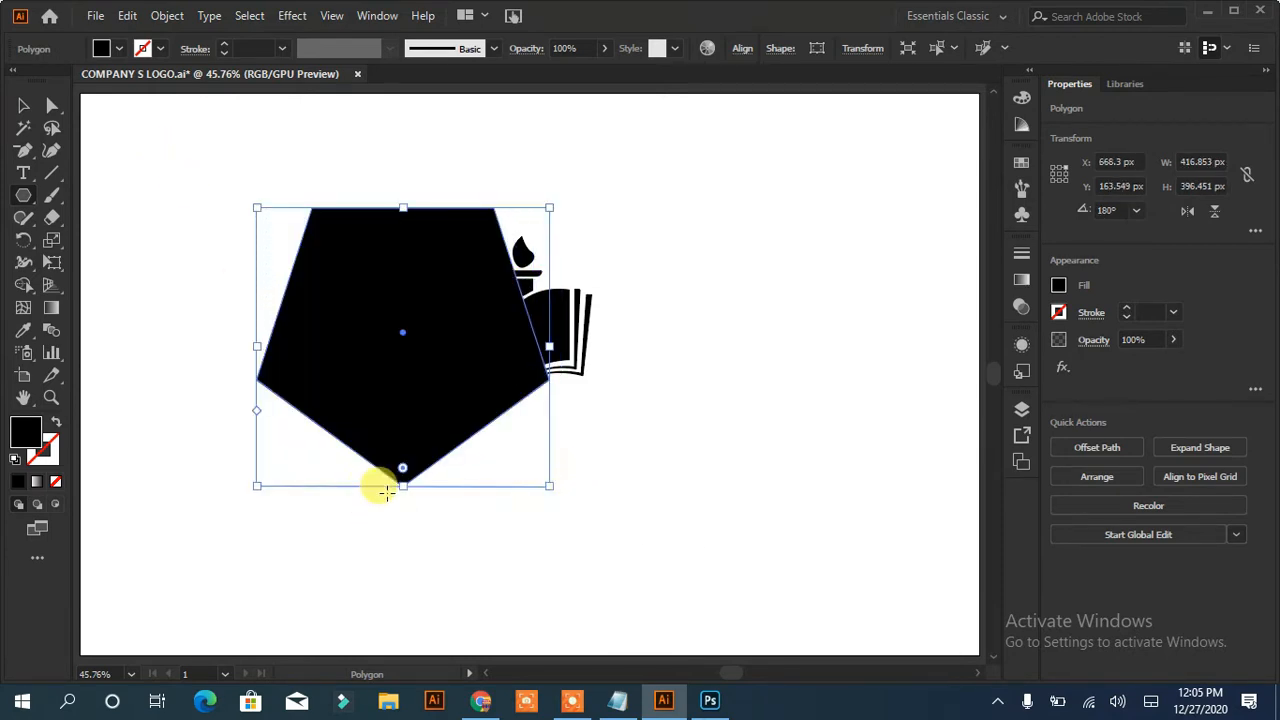
left_click_drag(387, 491, 403, 510)
Move the pentagon's two upper corners outward so its sides are nearly vertical, forming a shield about 425 px wide.
left_click(52, 105)
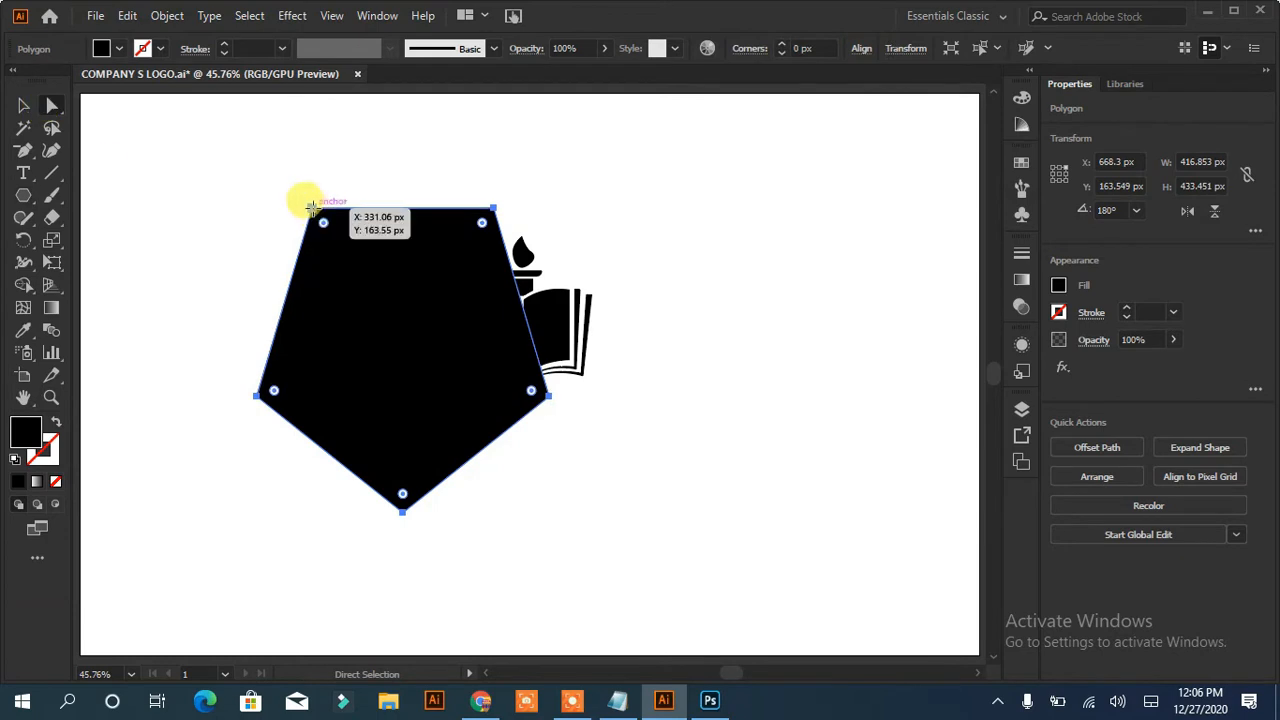
left_click_drag(312, 207, 260, 205)
left_click_drag(497, 210, 556, 212)
key("ctrl+z")
key("ctrl+z")
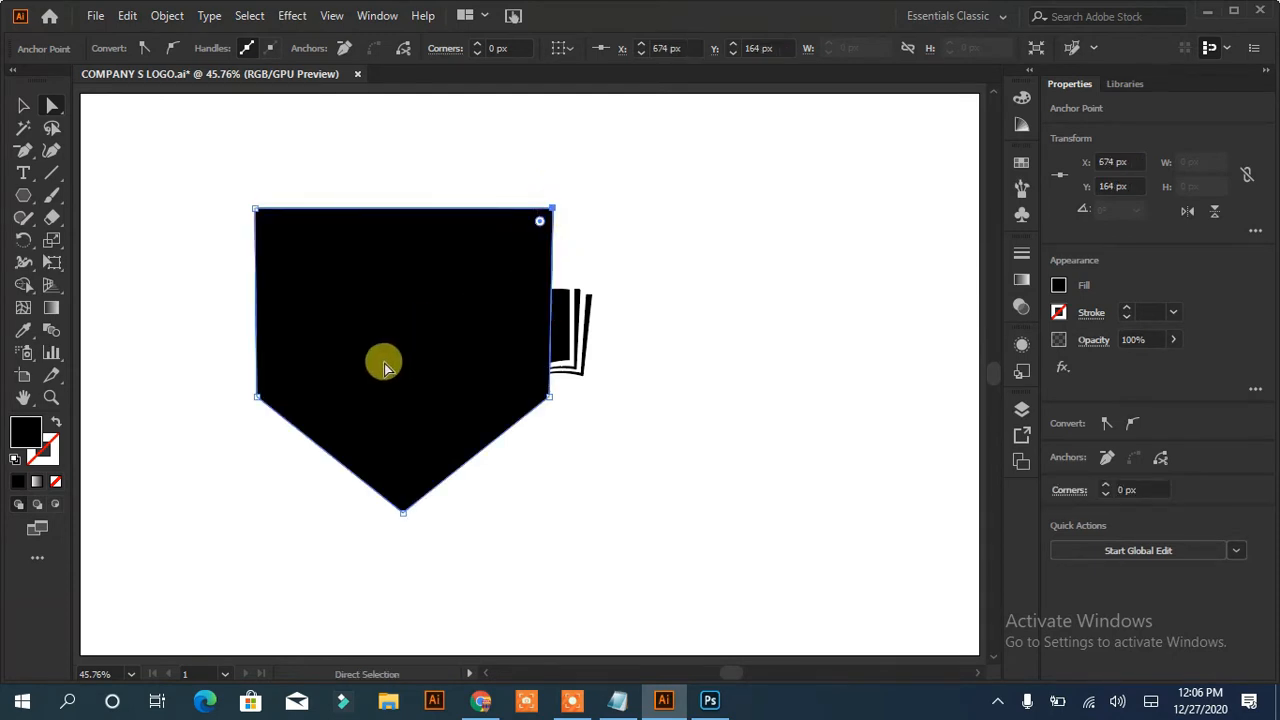
Move the shield over the torch and book and nudge its vertical position.
left_click_drag(384, 363, 496, 345)
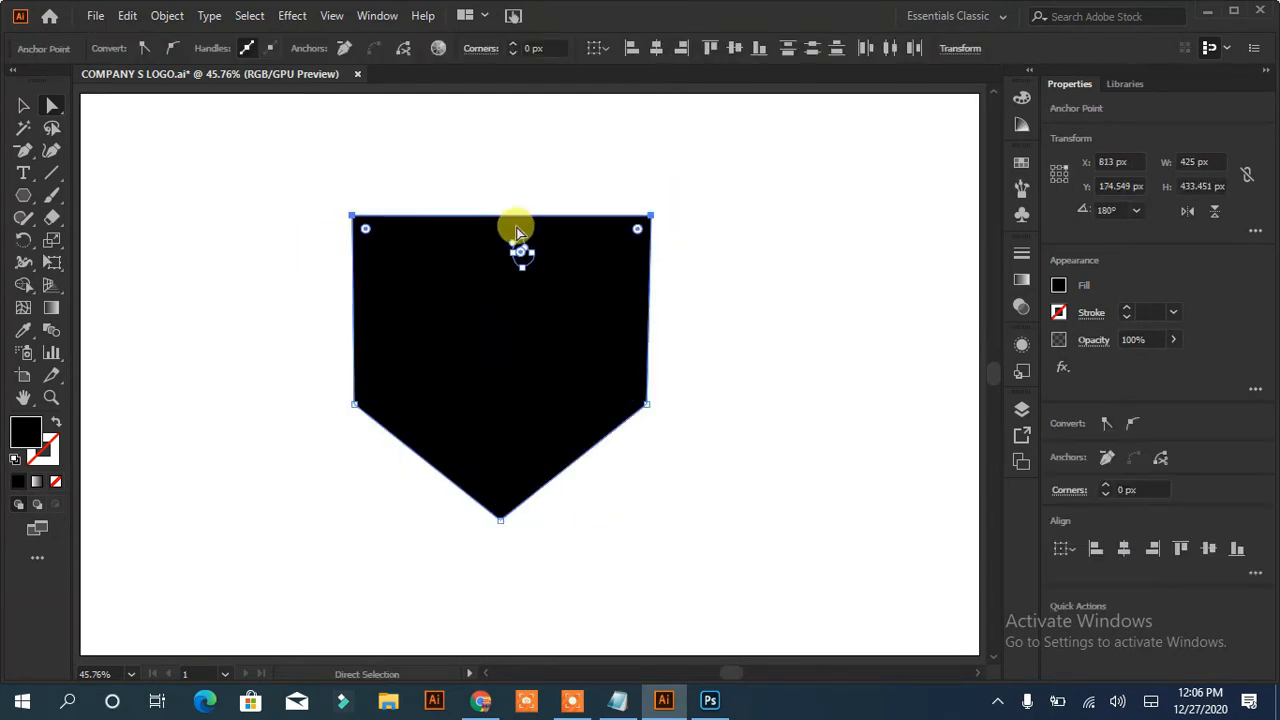
left_click(352, 215)
left_click(650, 215, "shift")
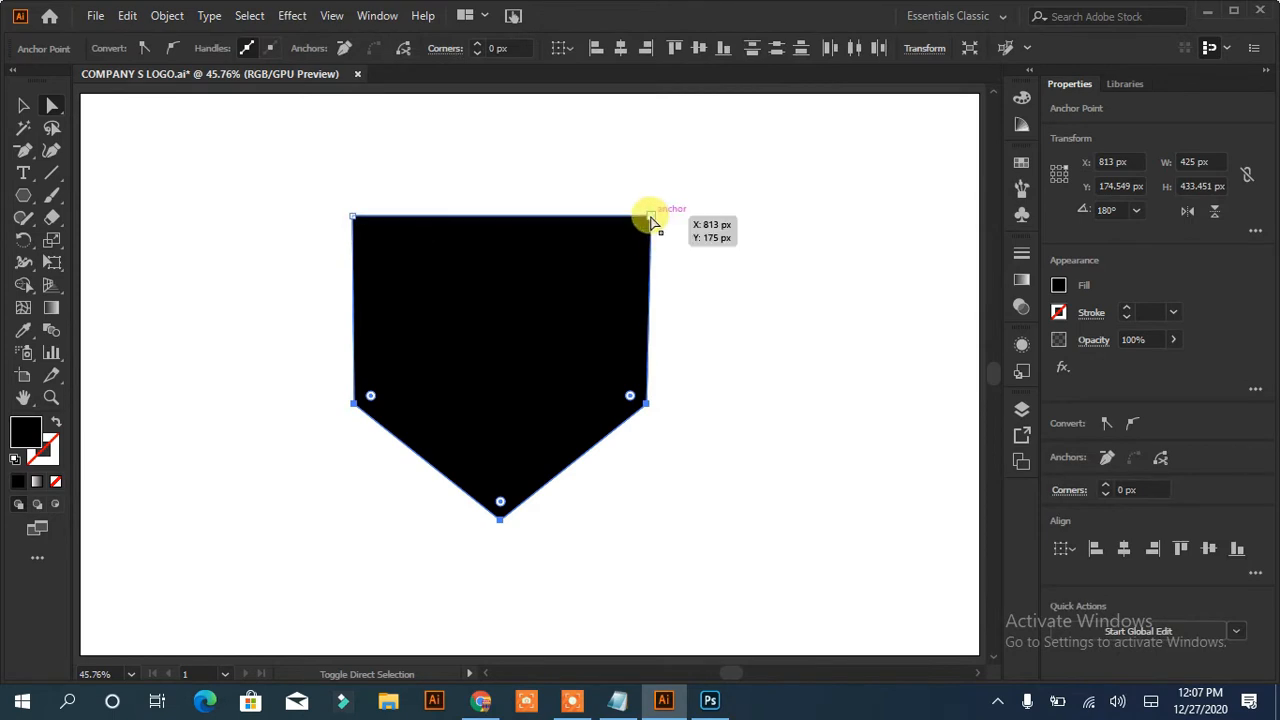
left_click(650, 215, "shift")
left_click(352, 215, "shift")
key("Up")
key("Down")
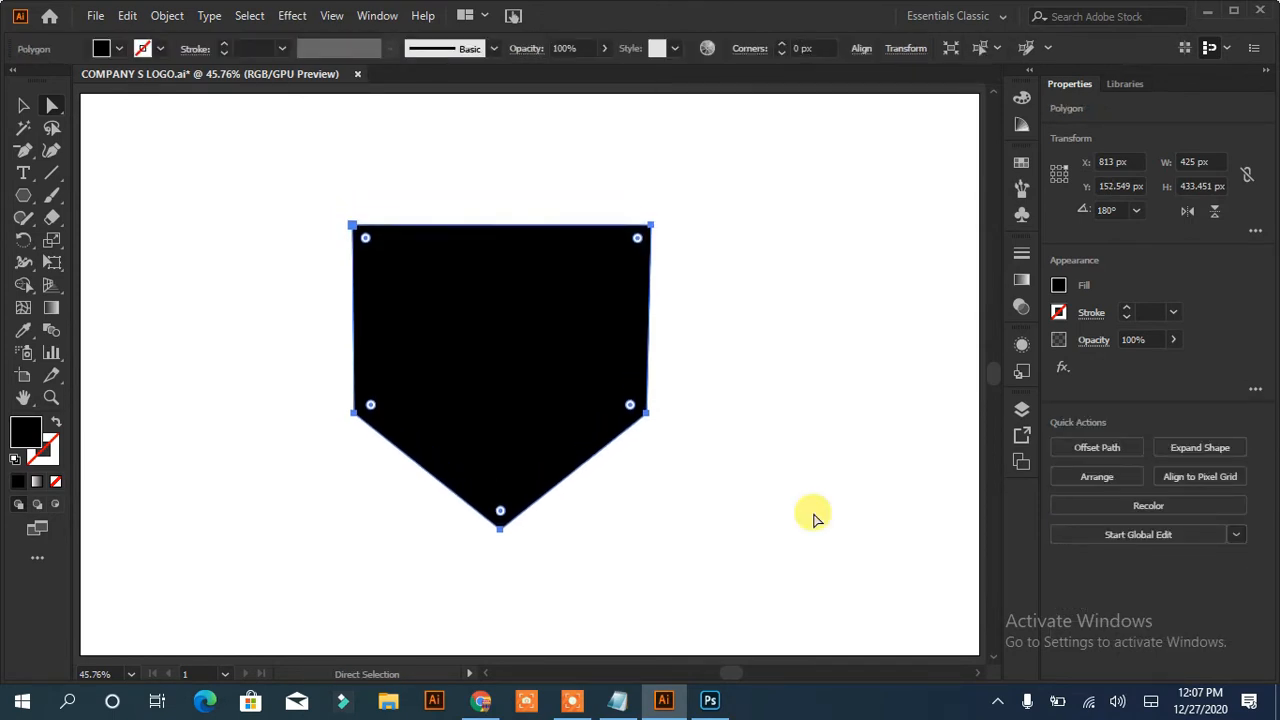
left_click(866, 477)
Raise the shield's two top corners until it is about 560 px tall, and swap its black fill for a 1 px black outline.
left_click(354, 229)
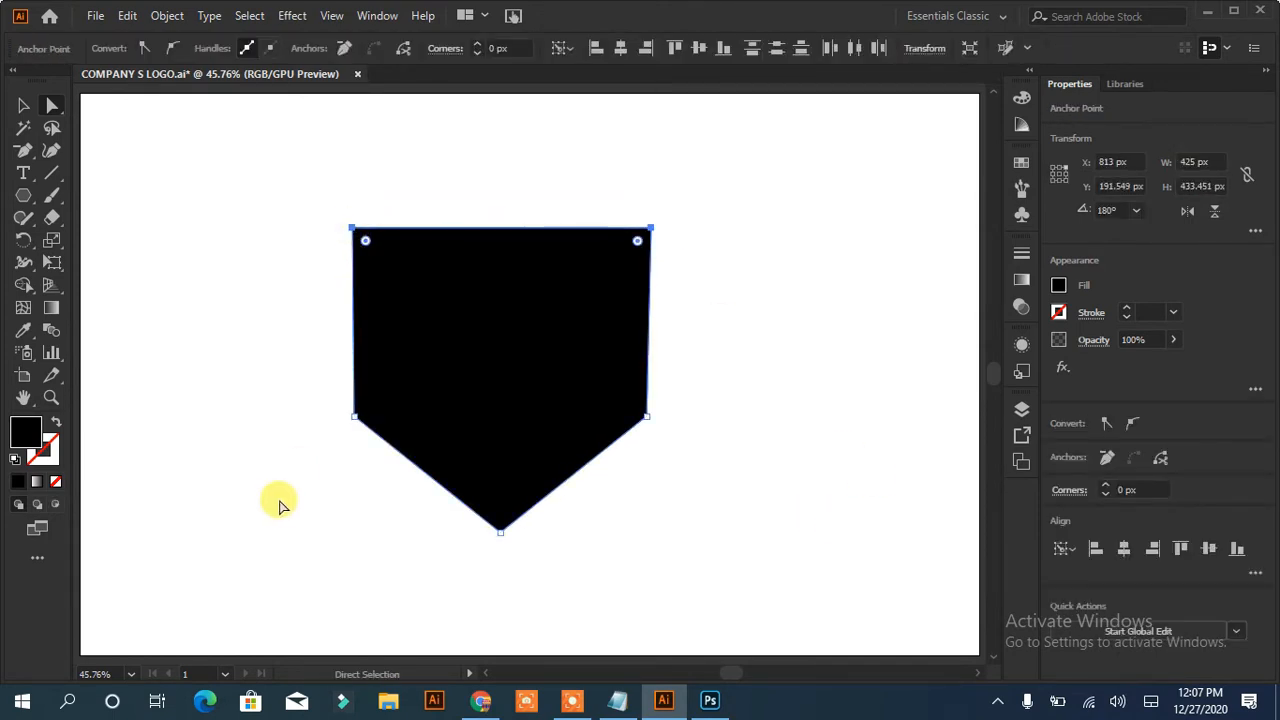
key("Up")
key("Up")
key("Up")
key("Up")
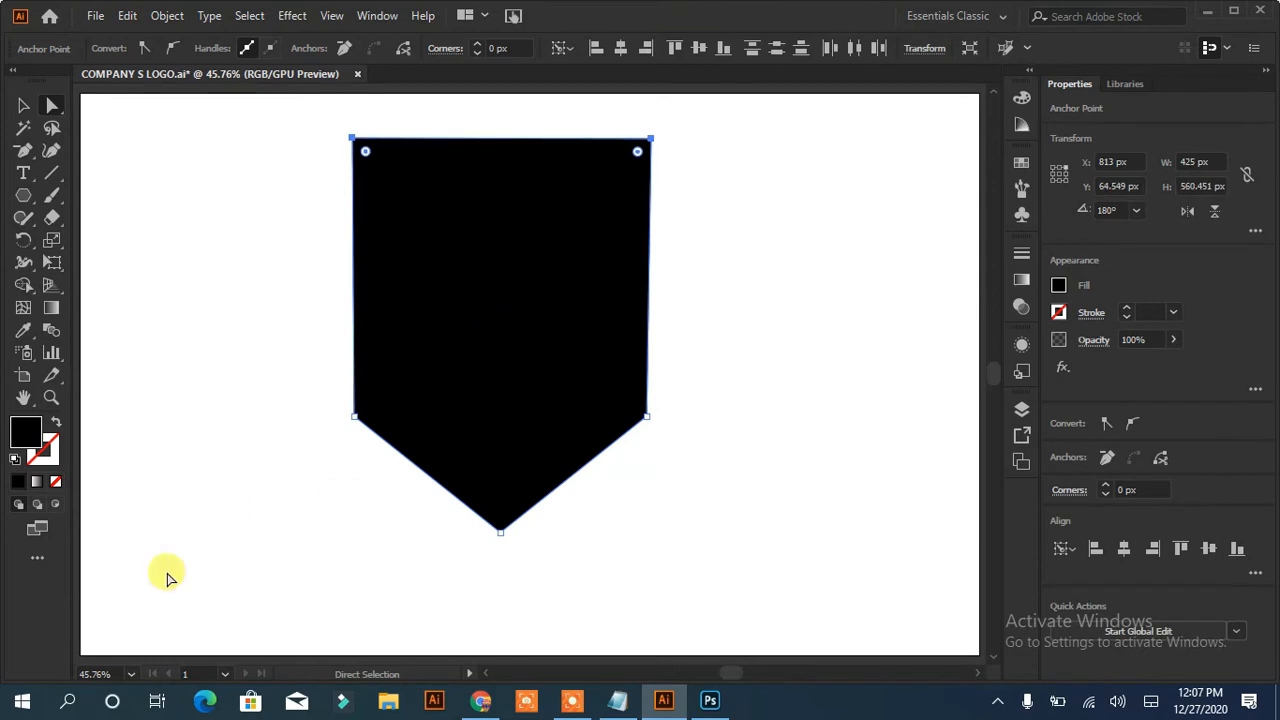
left_click(53, 422)
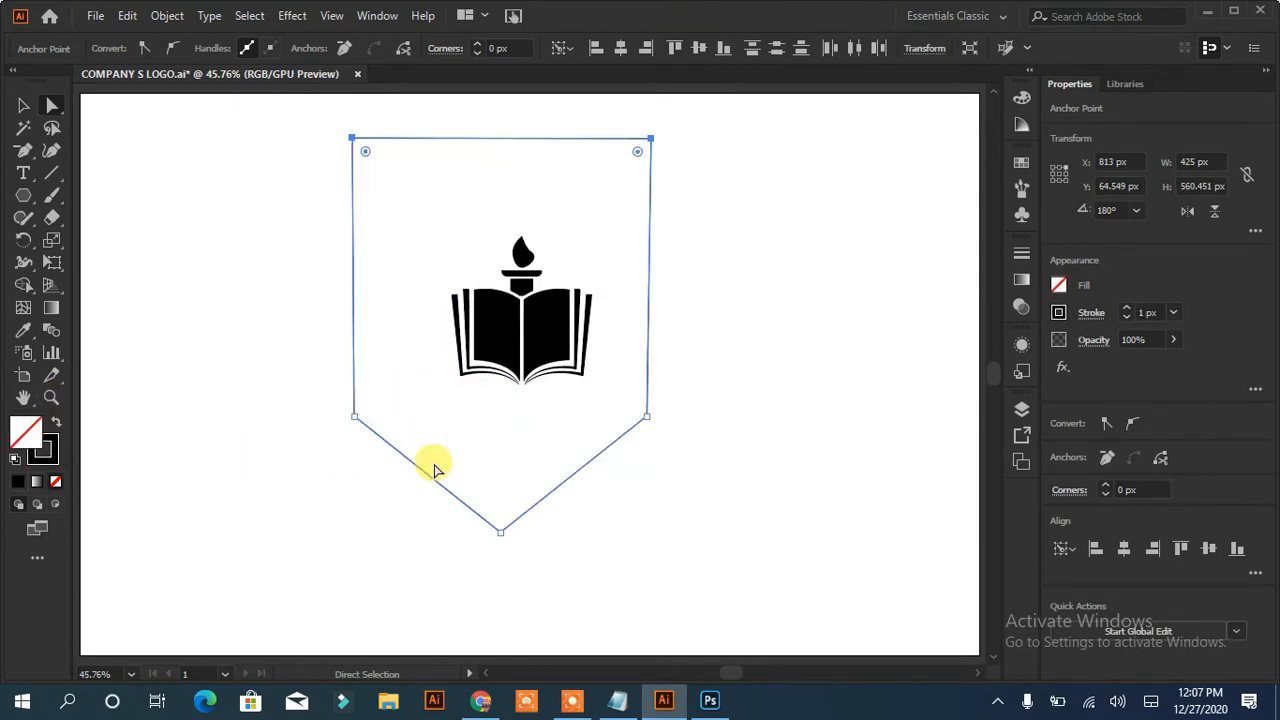
Thicken the shield's outline to 20 px.
left_click(1126, 309, "shift")
left_click(1126, 309, "shift")
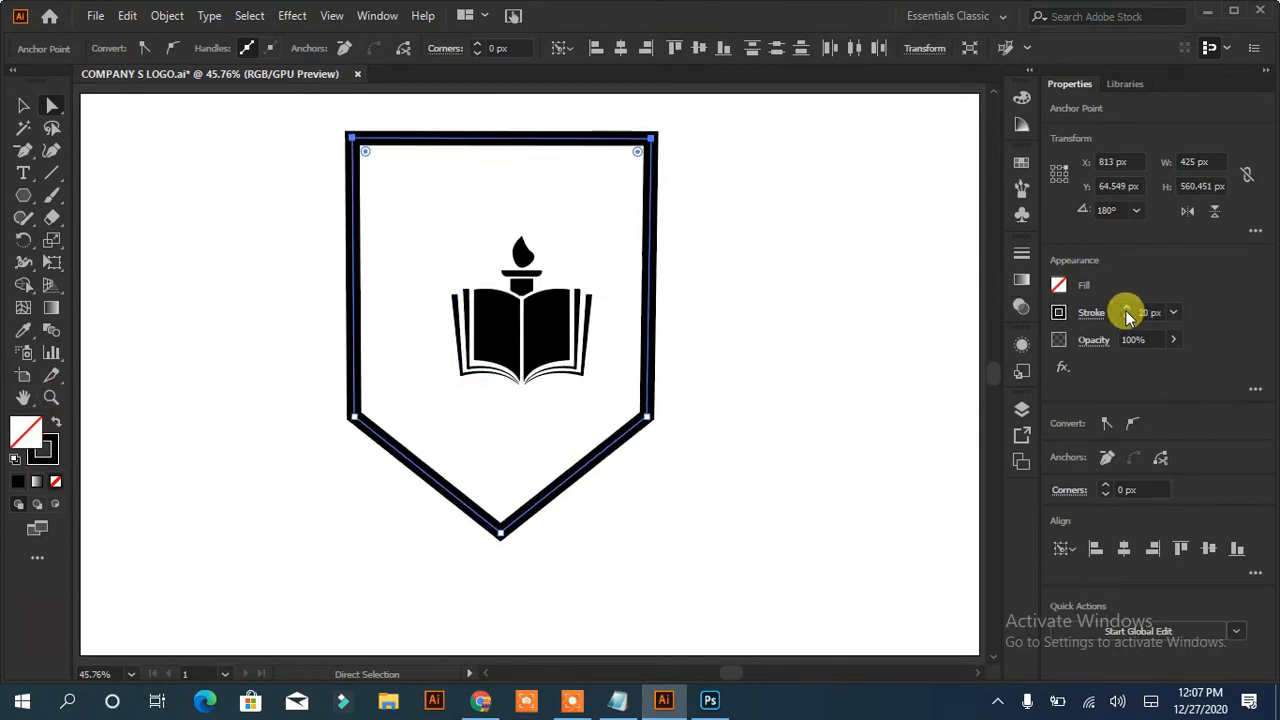
Centre the shield around the torch-and-book emblem by eye, and lower the emblem into the lower half of the shield.
left_click(27, 104)
left_click_drag(510, 145, 534, 175)
left_click(470, 370)
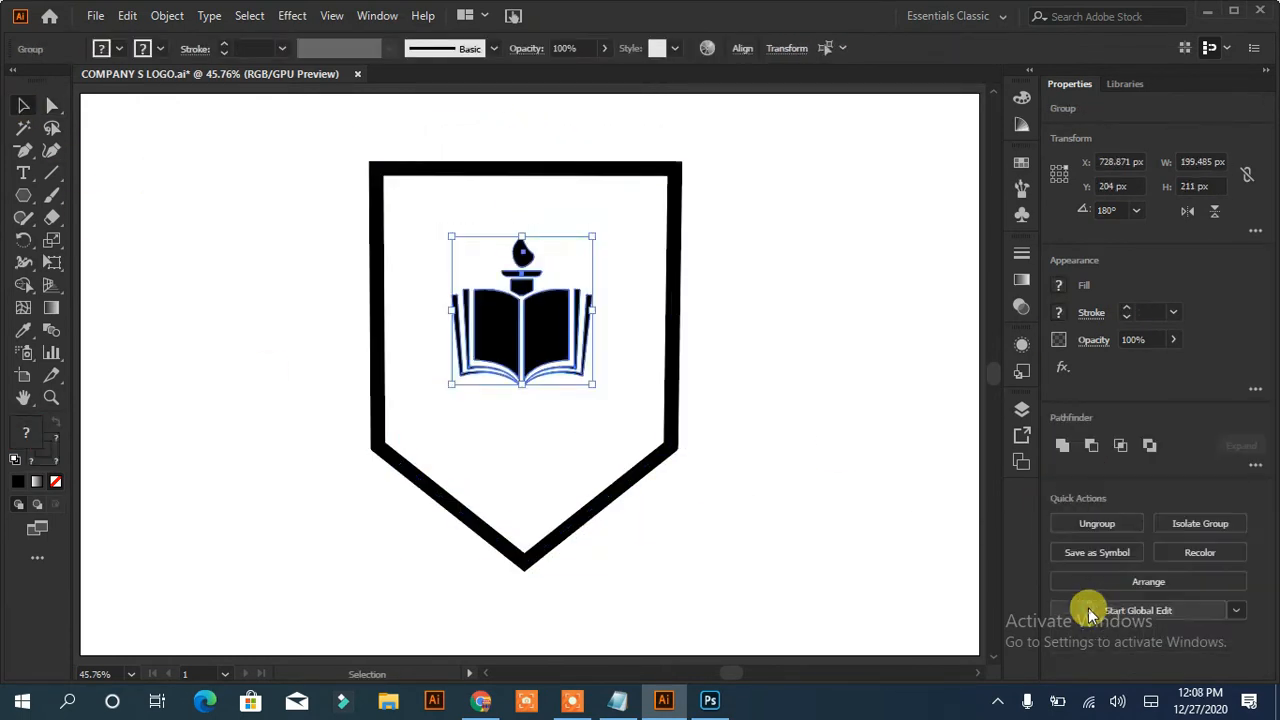
left_click_drag(539, 350, 546, 441)
Round the shield's two lower side corners together, leaving the top corners and the bottom point sharp.
left_click(380, 171)
left_click(51, 105)
left_click(377, 170)
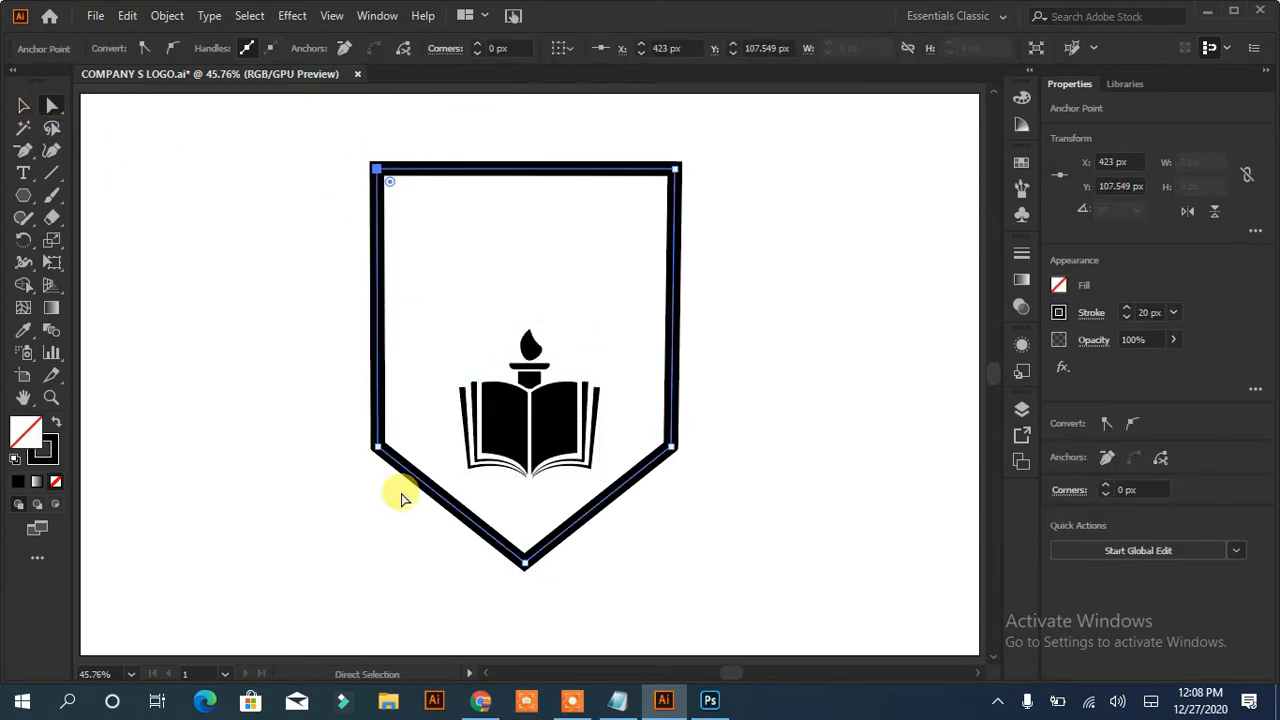
left_click(712, 438)
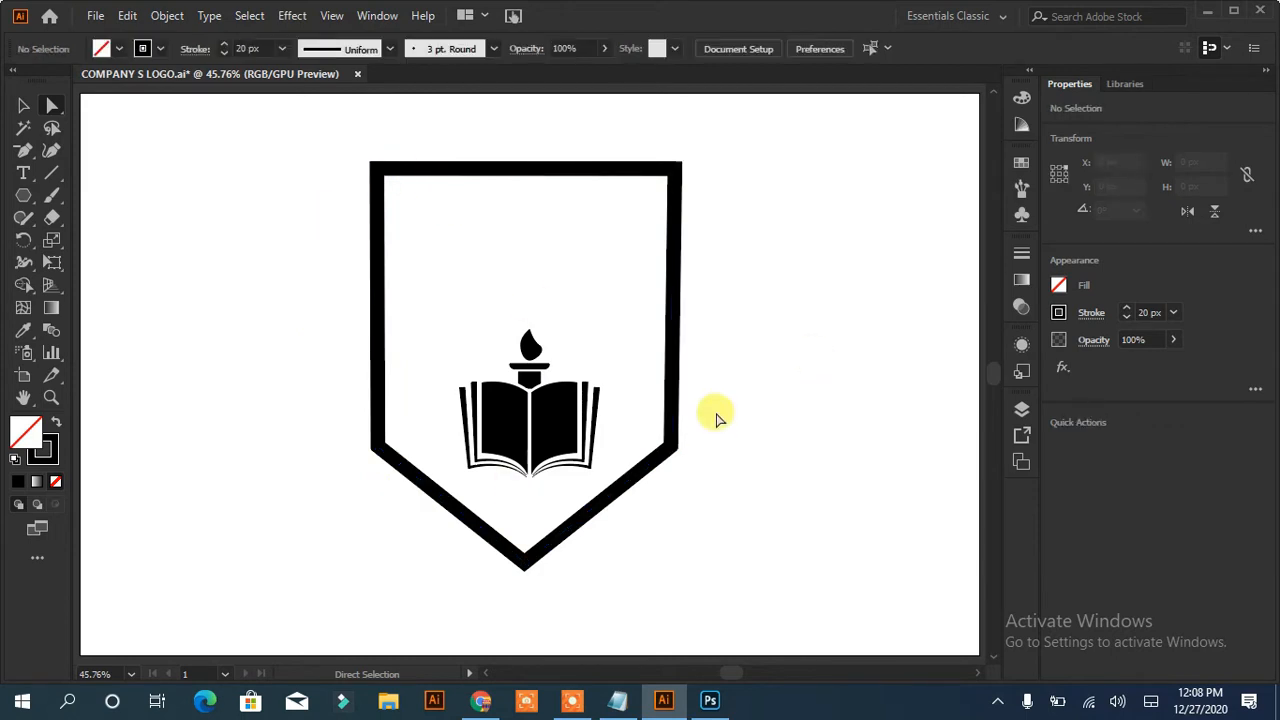
left_click(377, 446)
left_click(671, 447, "shift")
left_click_drag(654, 436, 613, 398)
left_click(778, 420)
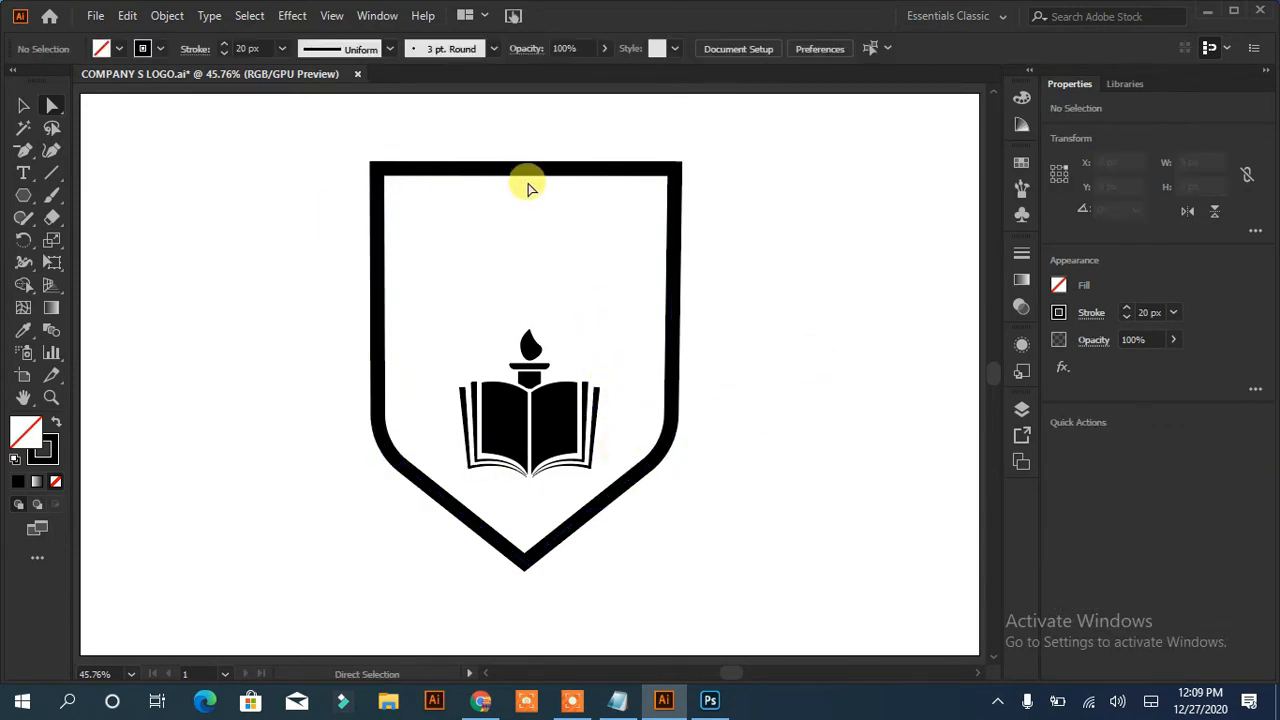
Align the shield and the torch-and-book emblem on their horizontal centres.
left_click_drag(23, 146, 70, 172)
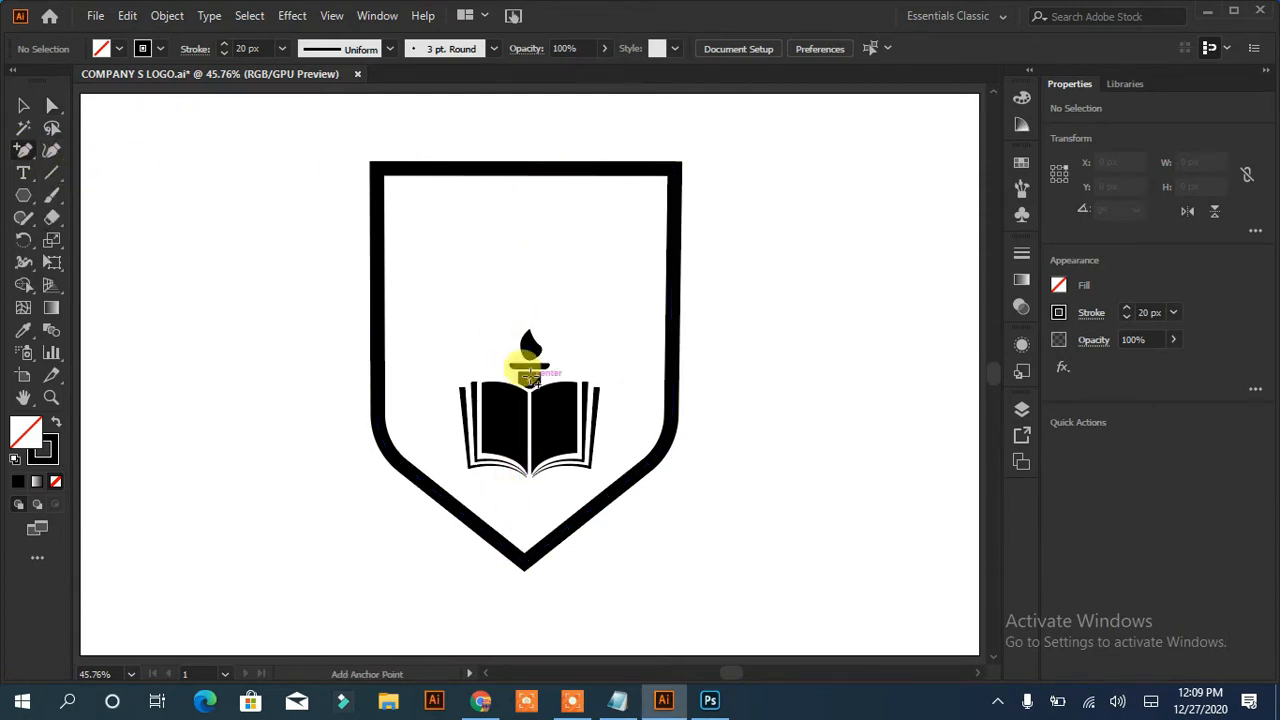
left_click(24, 106)
key("ctrl+a")
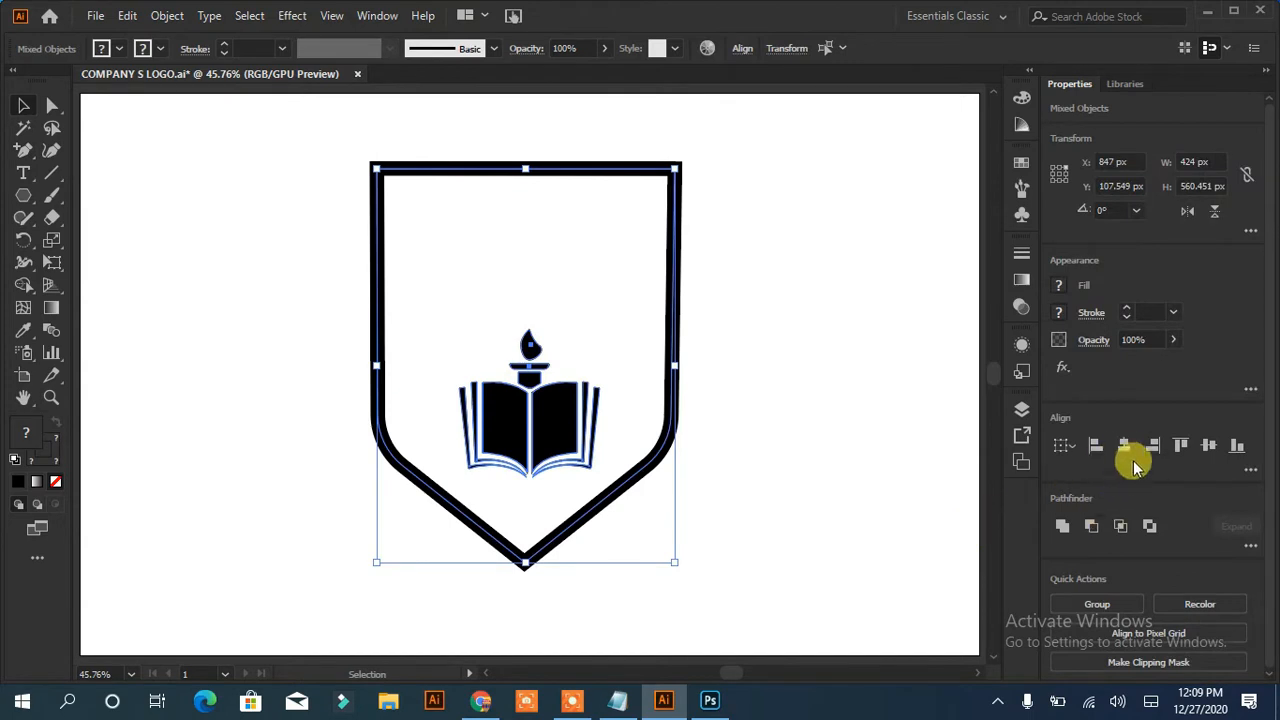
left_click(894, 451)
Add an anchor point at the middle of the shield's top edge and raise it to Y 35 px to form a peak.
left_click(23, 152)
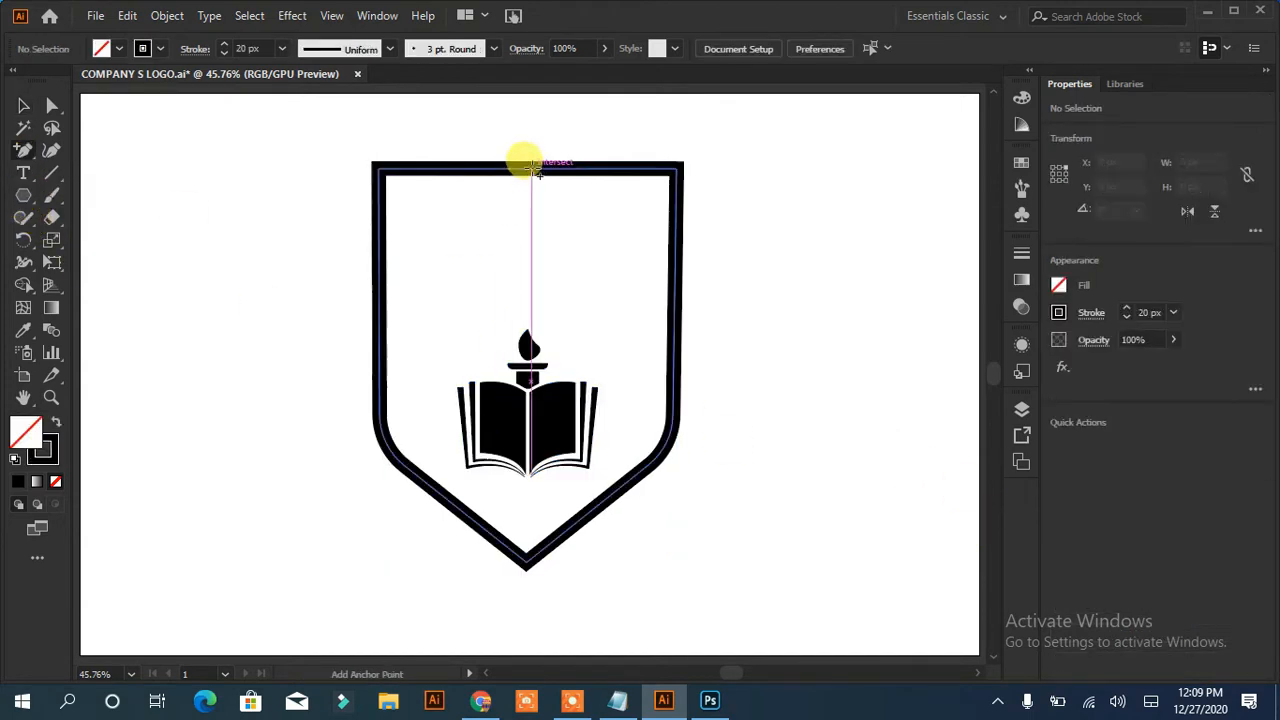
left_click(526, 168)
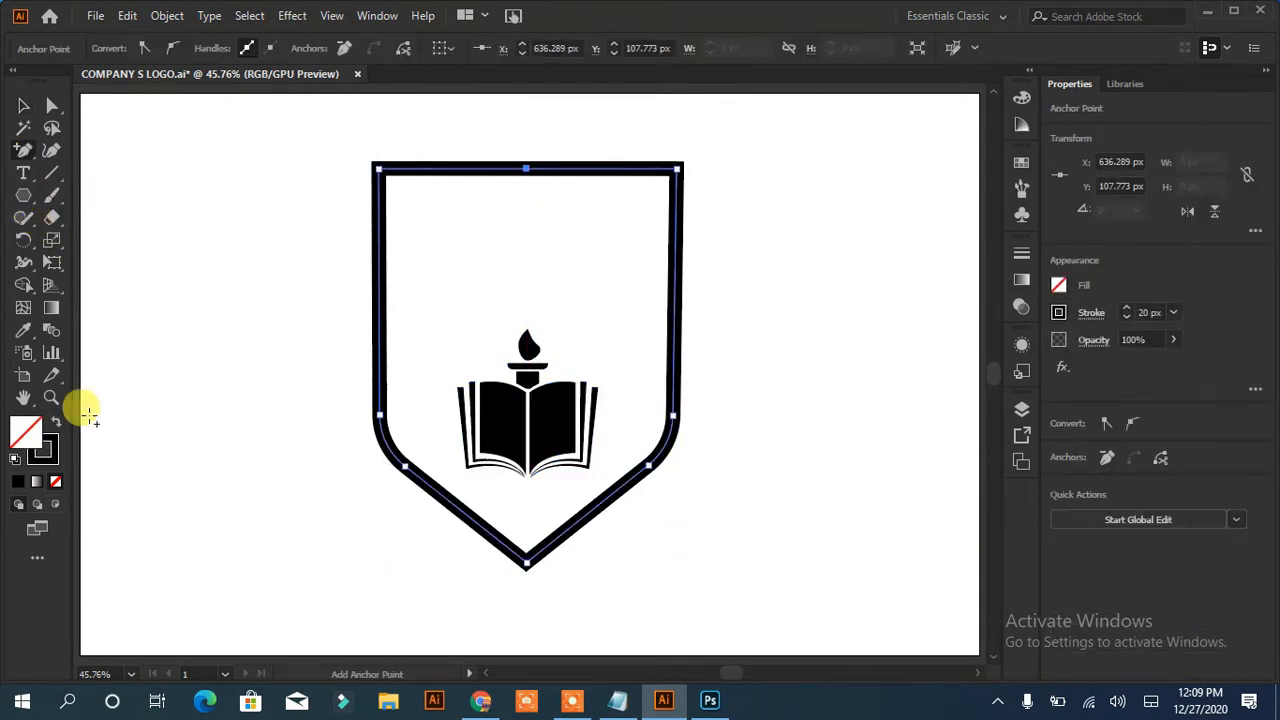
key("v")
left_click(55, 108)
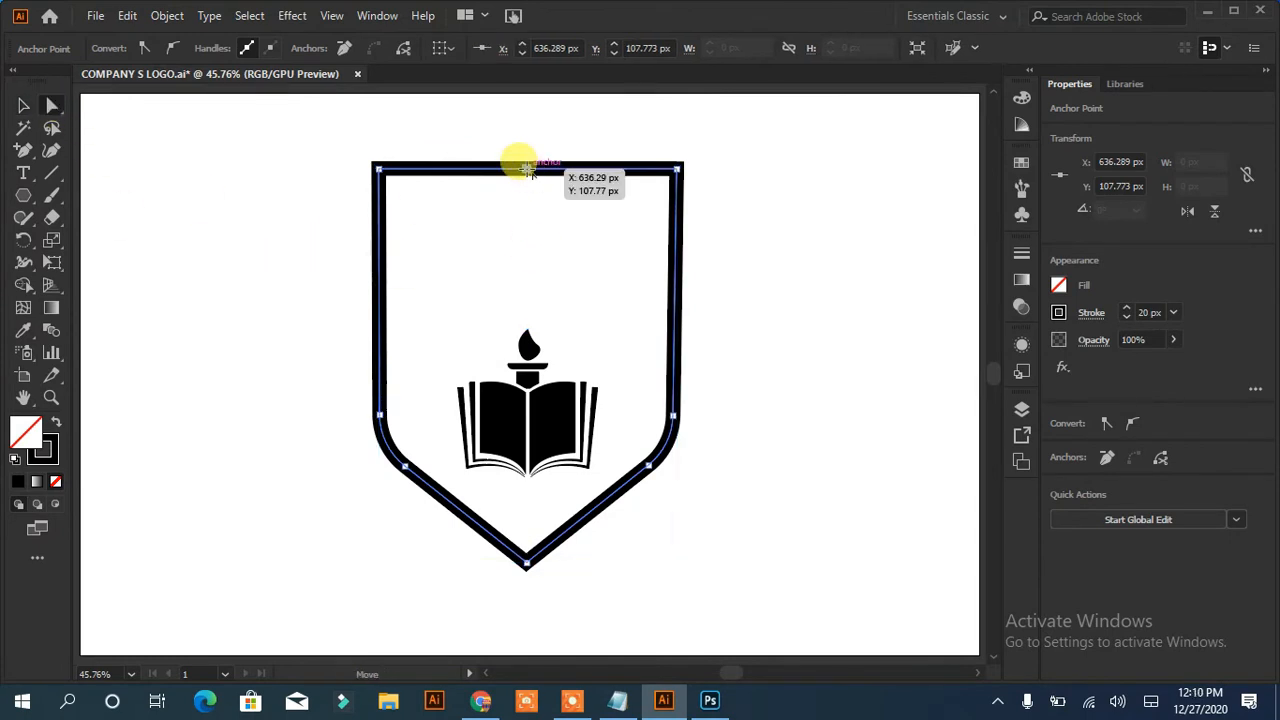
left_click_drag(526, 168, 528, 120)
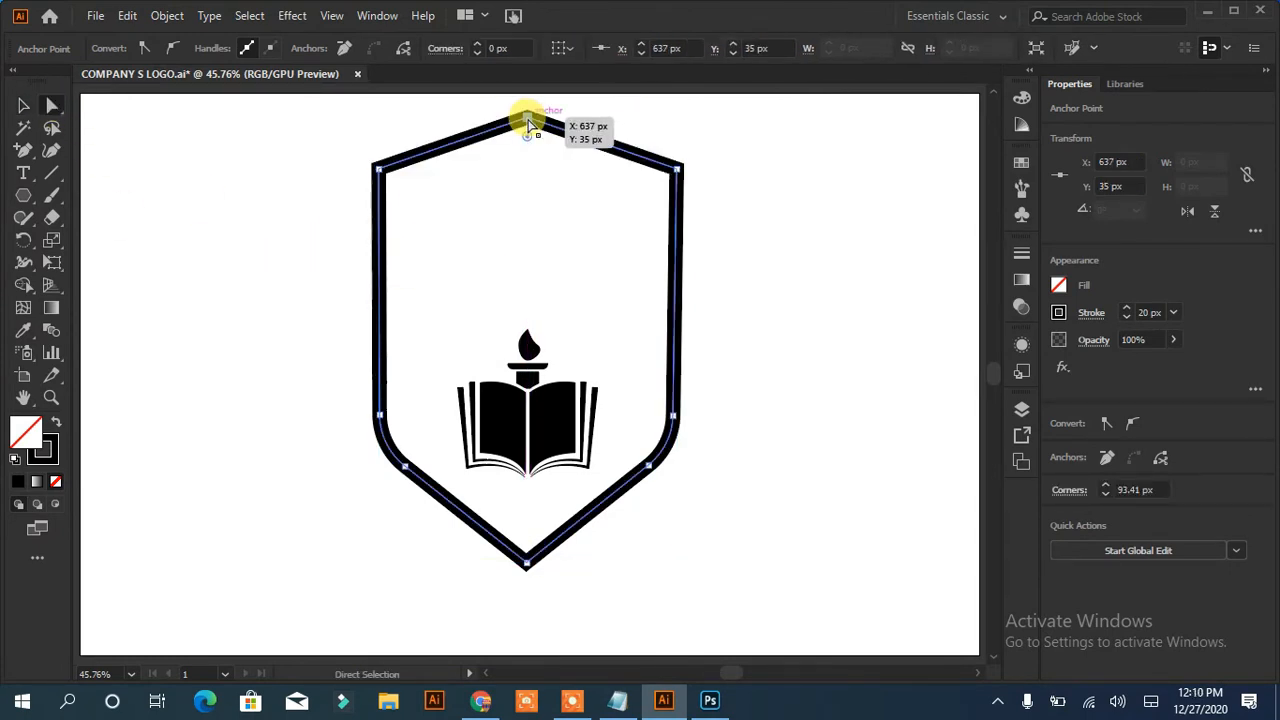
left_click(848, 334)
Nudge the torch-and-book emblem slightly left and down inside the shield.
left_click(520, 423)
key("v")
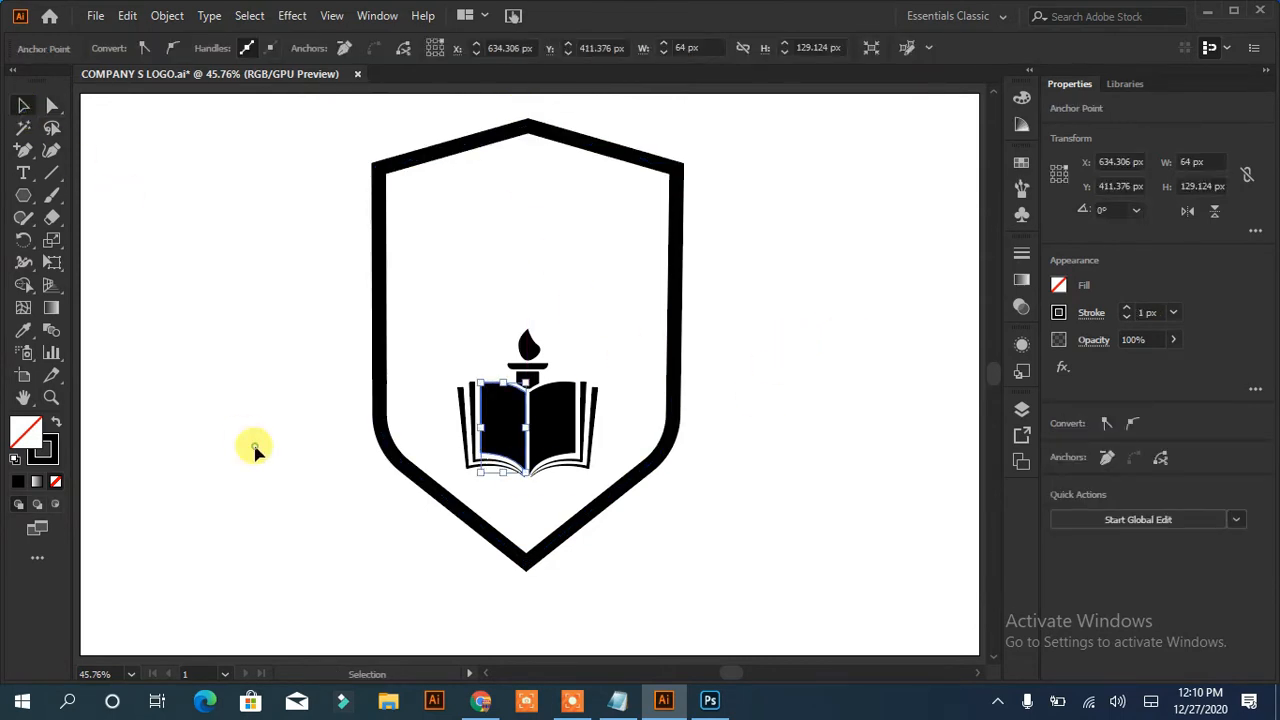
mouse_move(514, 434)
left_mouse_down()
mouse_move(503, 446)
mouse_move(508, 437)
left_mouse_up()
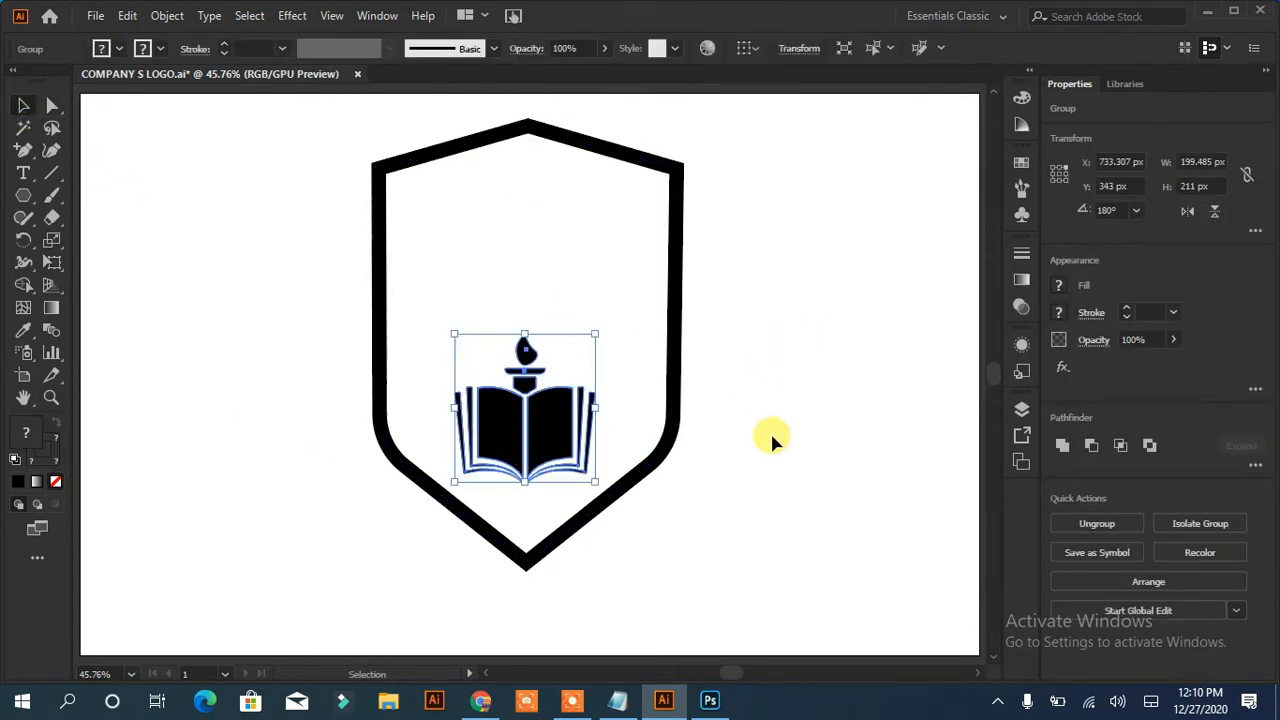
left_click(771, 438)
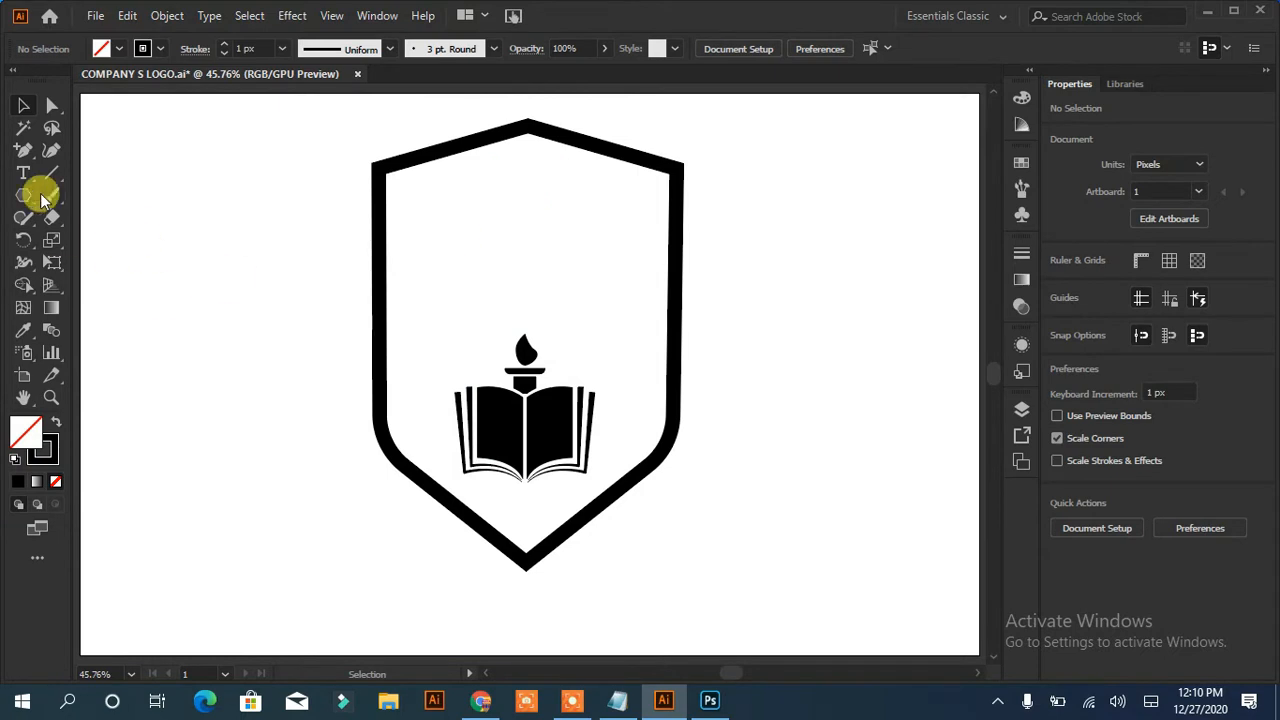
Create a 4-point star with radii of 25 px and 50 px left of the shield's upper part and resize it freehand.
left_click_drag(23, 195, 72, 283)
left_click(202, 204)
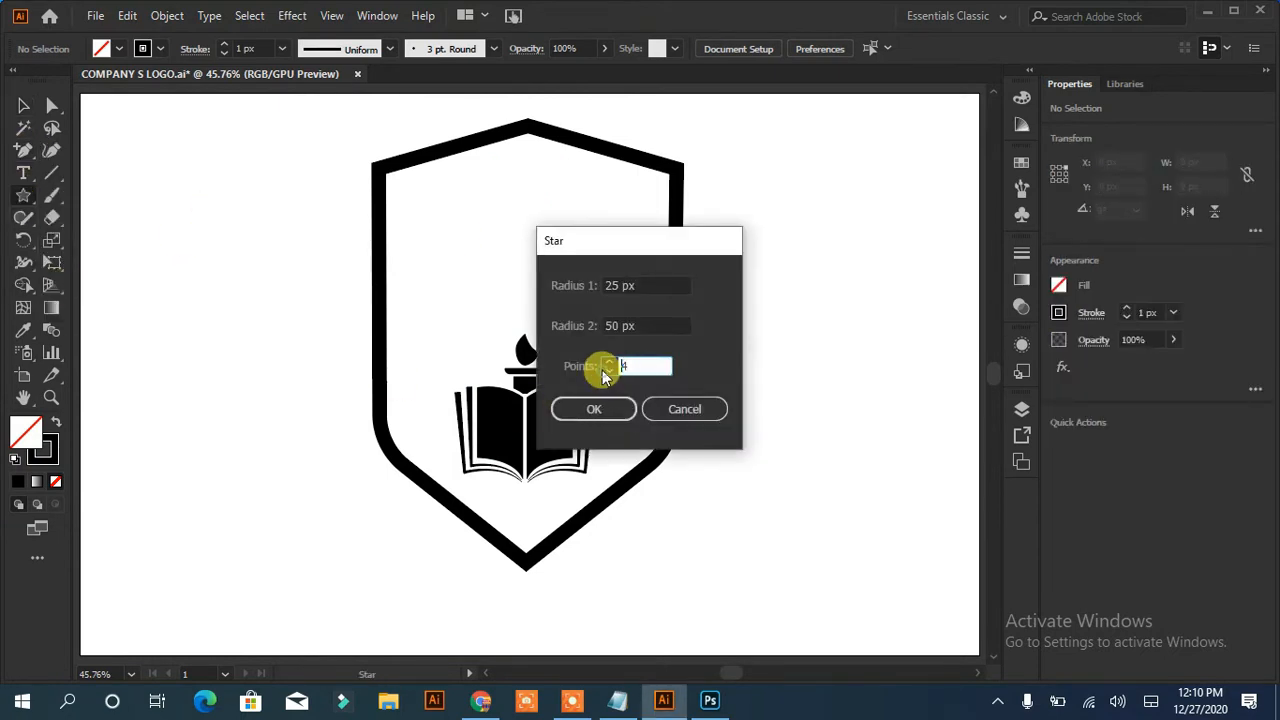
left_click(594, 409)
key("v")
left_click_drag(232, 235, 246, 242)
left_click(238, 330)
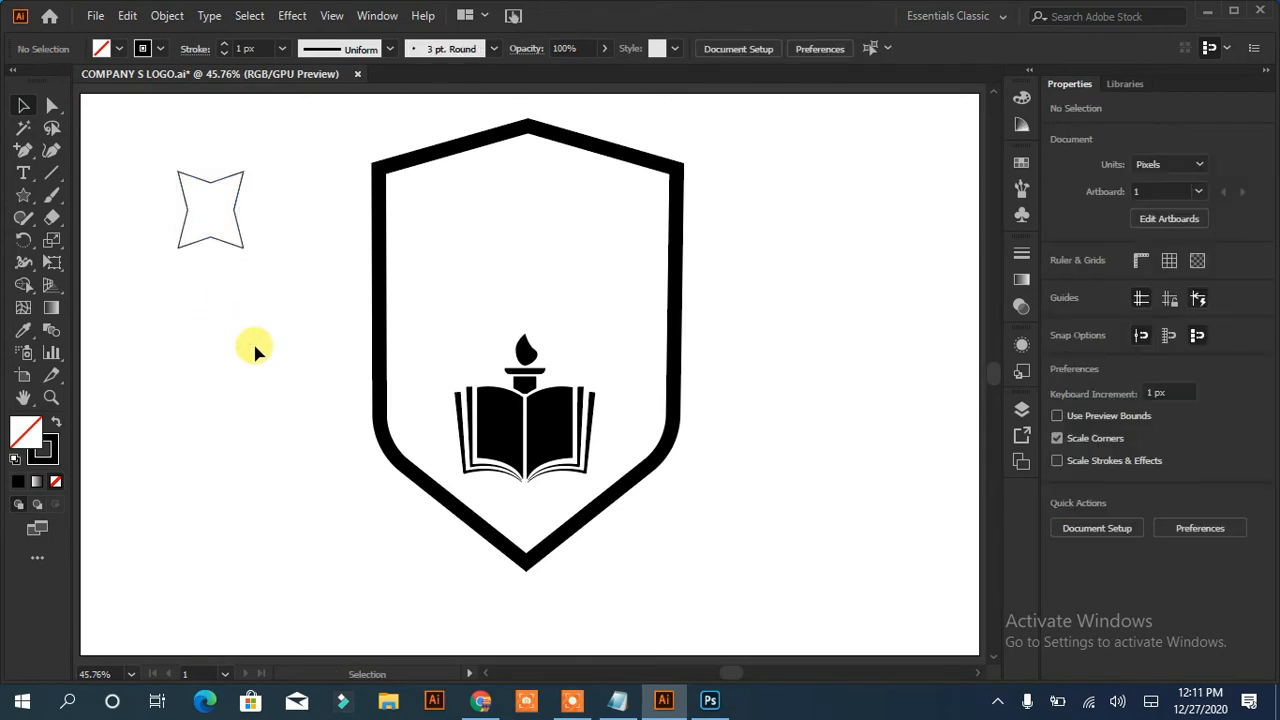
Draw a second four-pointed star about 125 px wide, fill it black and place it beside the shield's lower part.
left_click(23, 193)
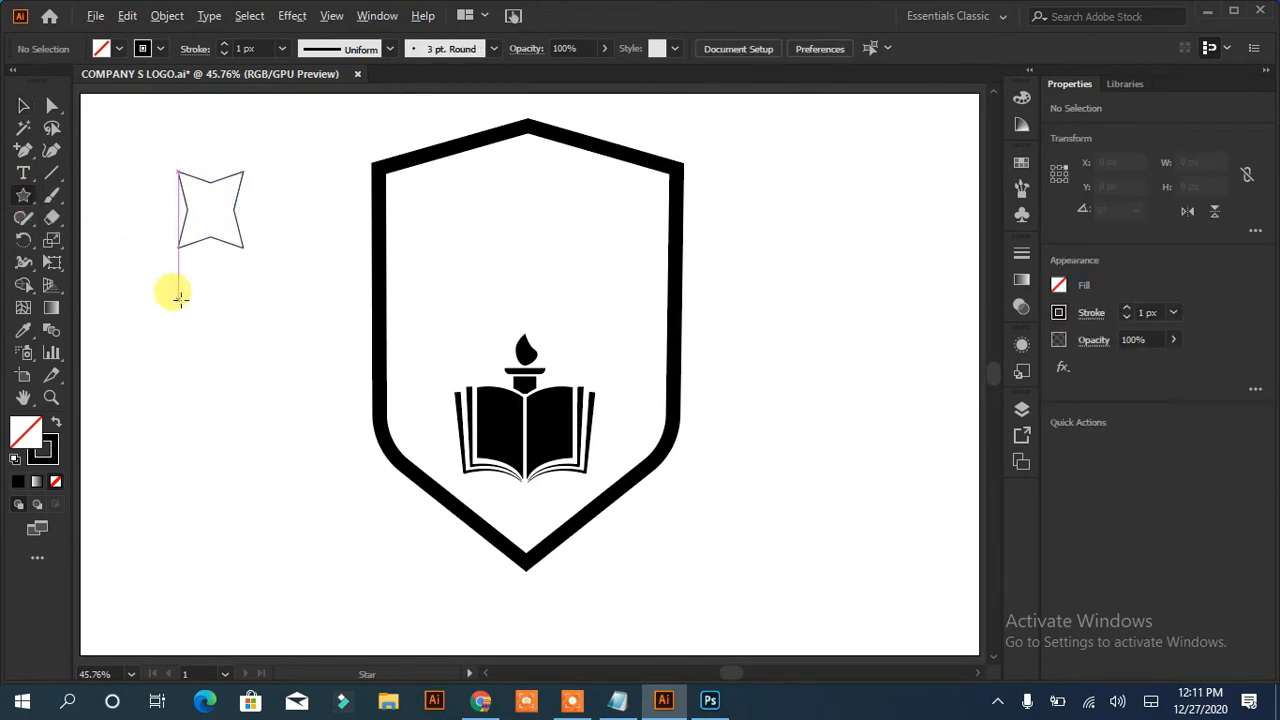
left_click_drag(179, 297, 207, 344)
left_click(23, 105)
left_click(119, 48)
left_click(52, 80)
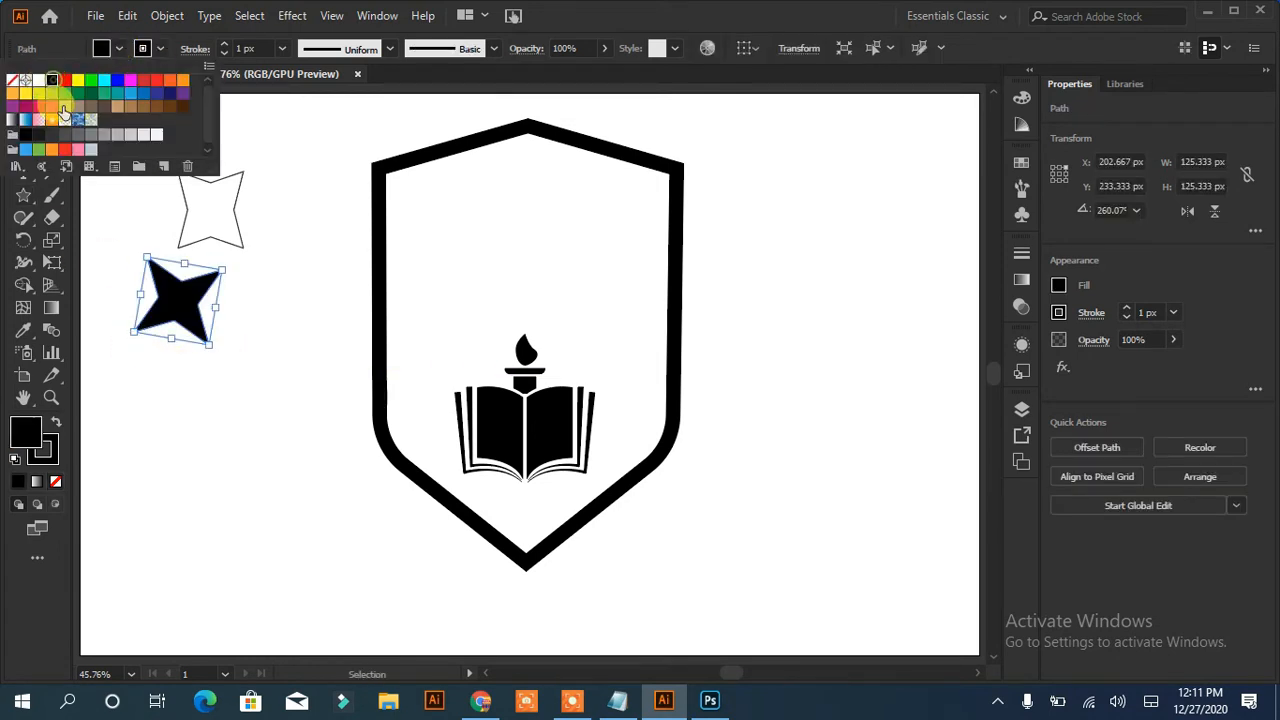
left_click_drag(205, 288, 268, 428)
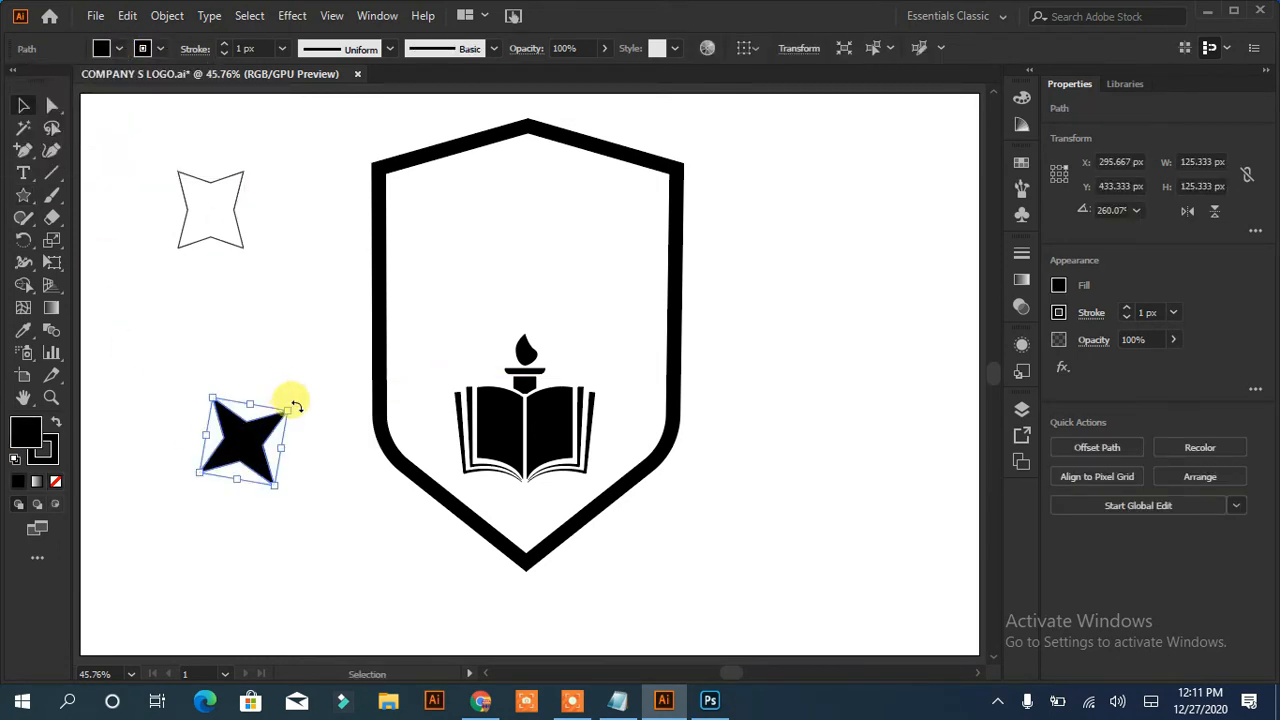
Add the text ACADEMIC inside the upper part of the shield.
key("t")
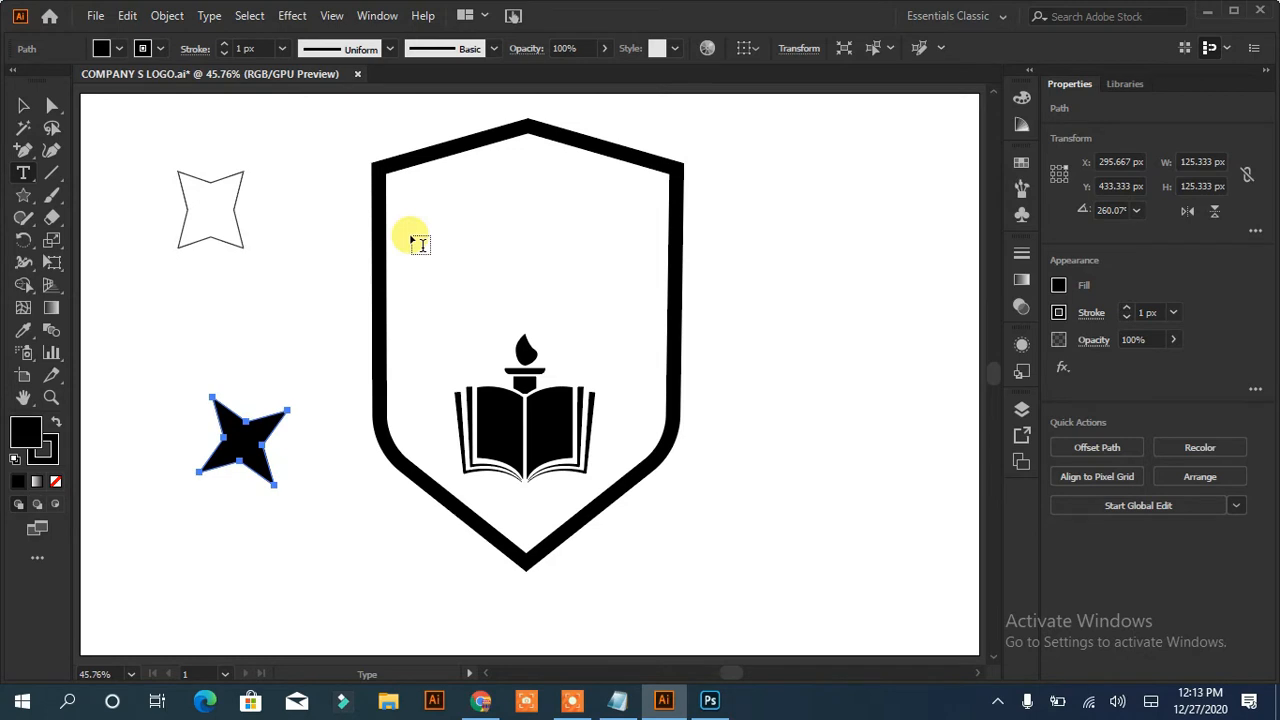
left_click(443, 259)
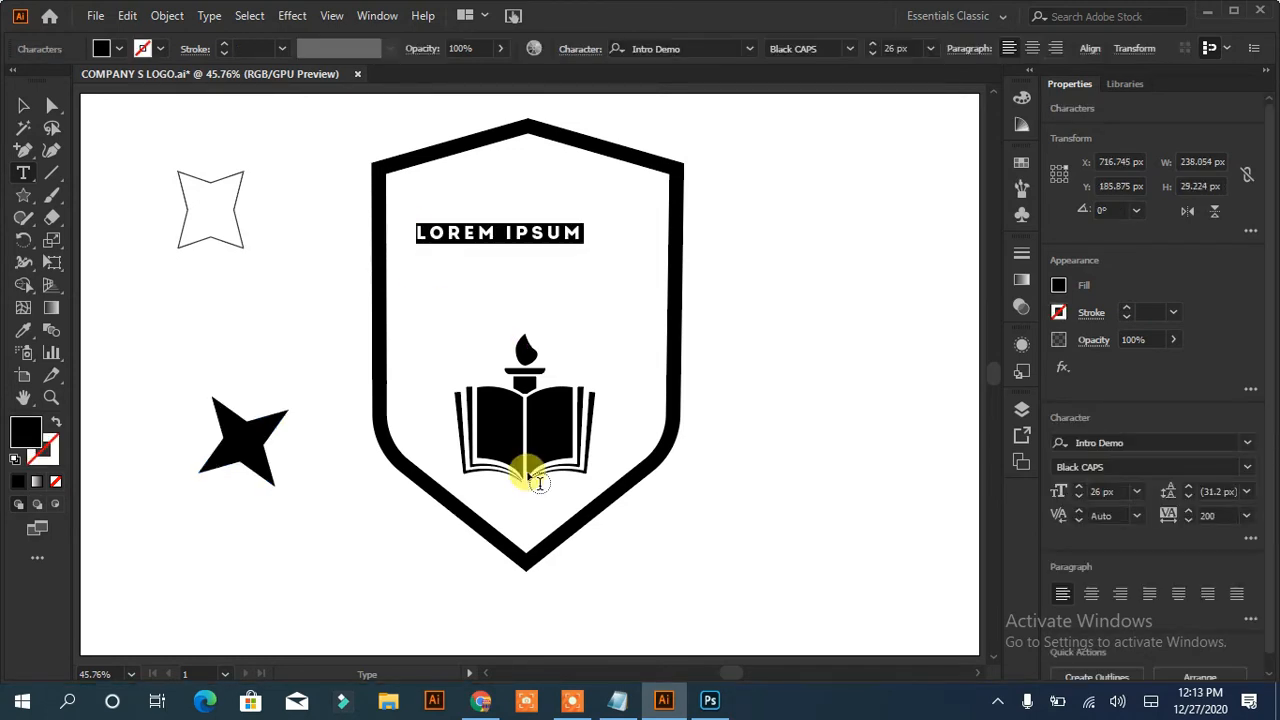
type("ACADEMIC")
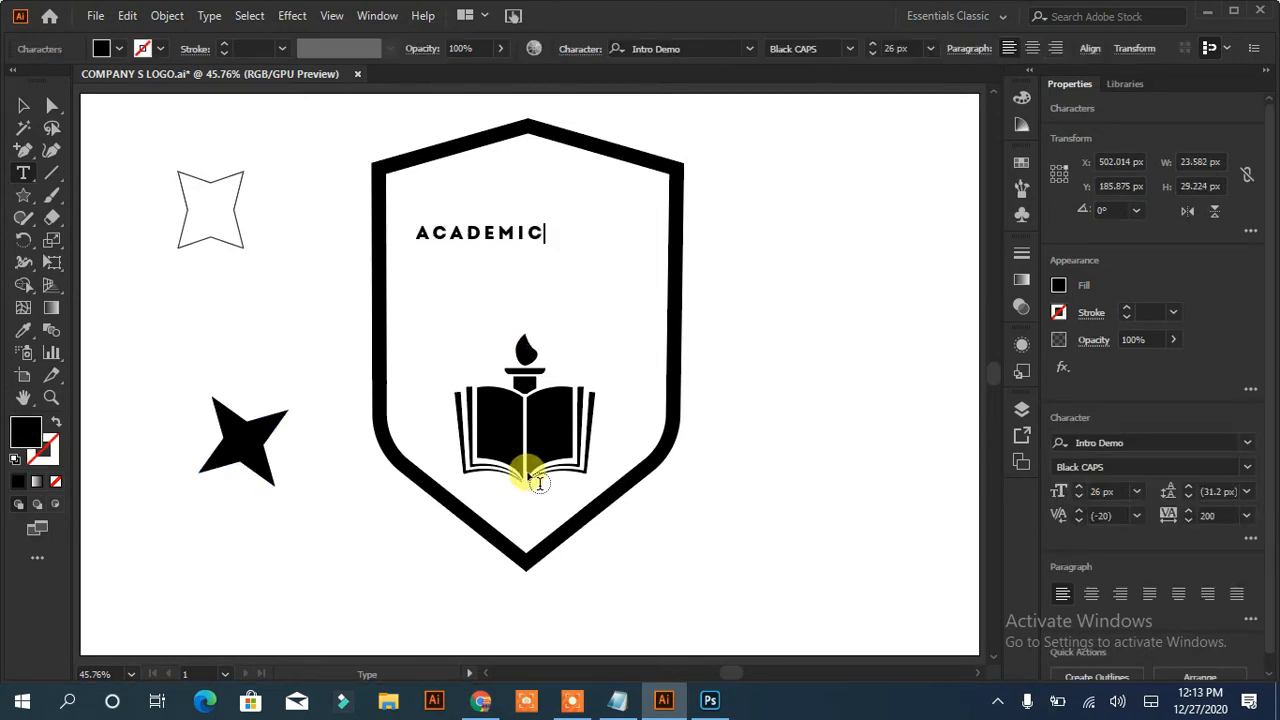
key("Escape")
Set ACADEMIC in Norwester Regular at 68 px with a 2 px black stroke and place it across the shield above the torch.
scroll(1082, 492, "up", 14)
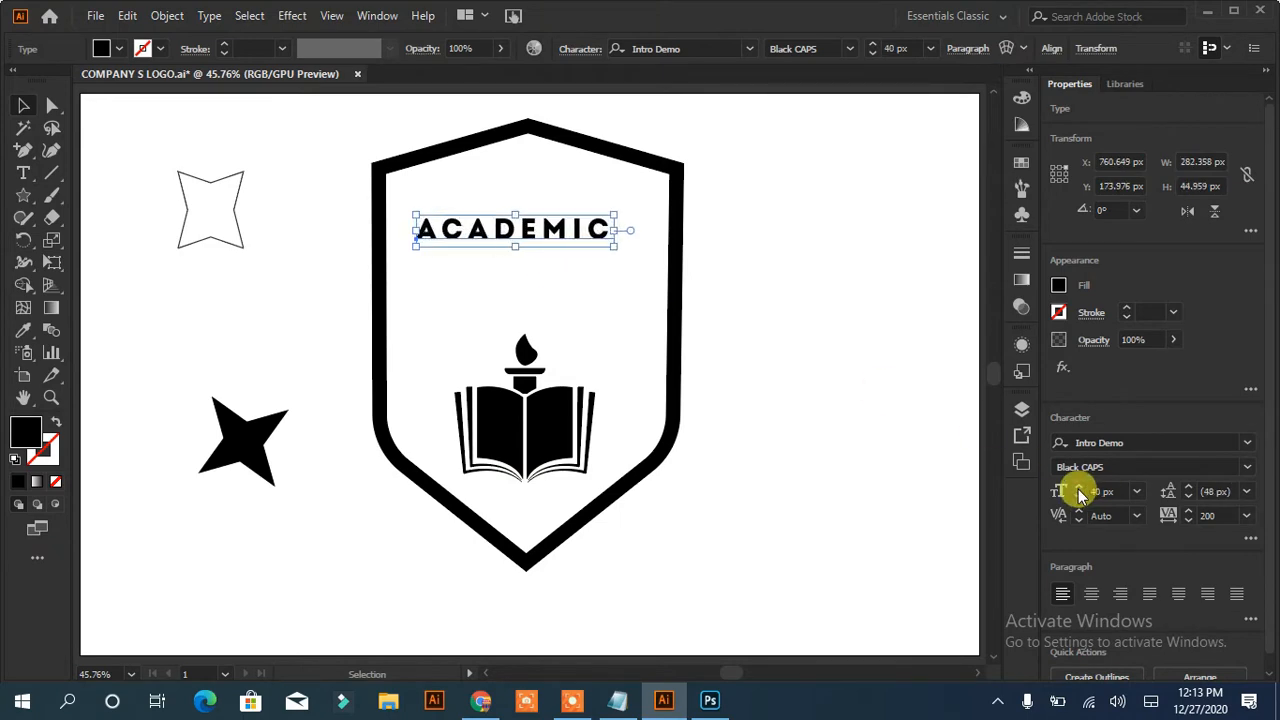
left_click(748, 49)
scroll(1004, 230, "down", 3)
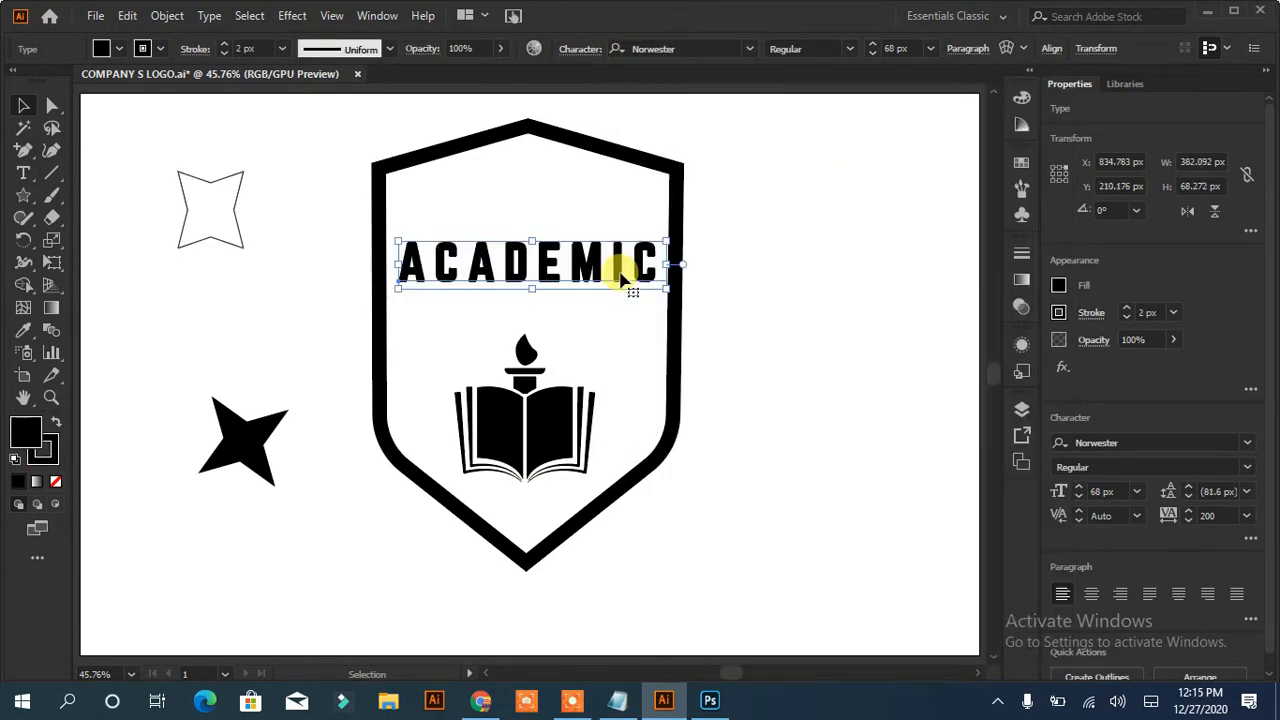
Expand the ACADEMIC text into shapes and merge them with Unite.
left_click(167, 15)
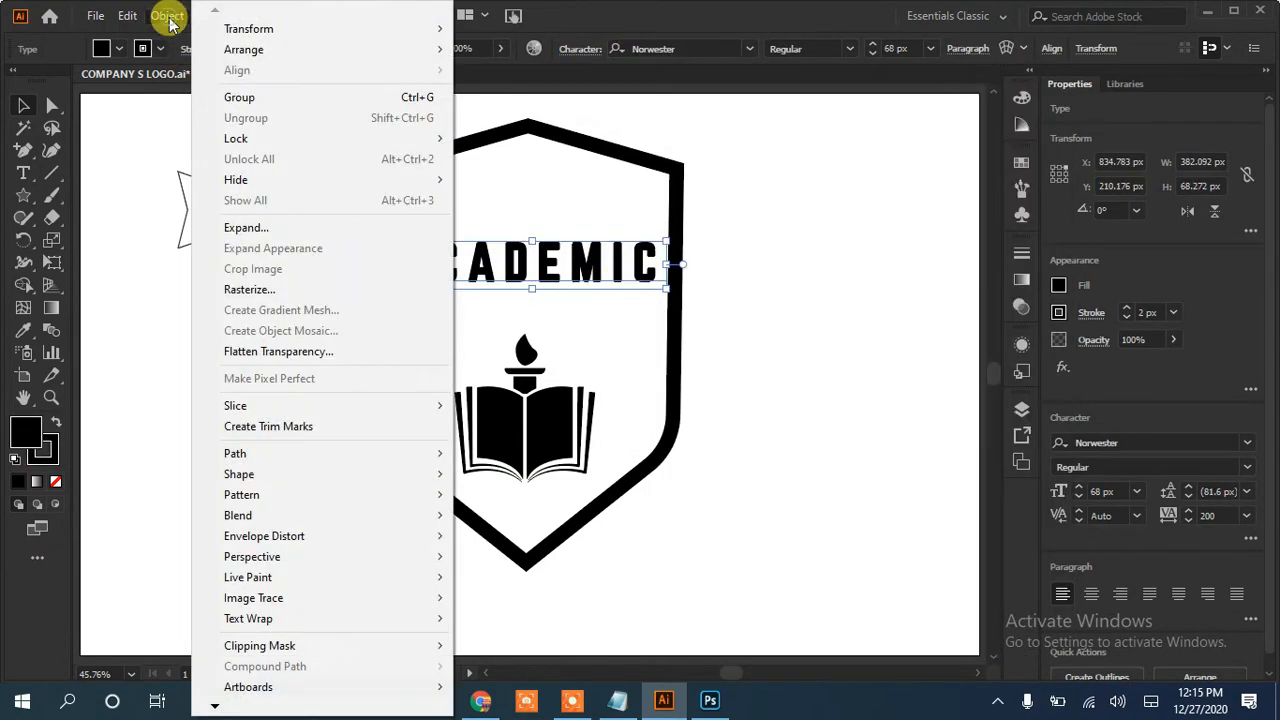
left_click(228, 220)
left_click(580, 457)
left_click(284, 347)
left_click(414, 263)
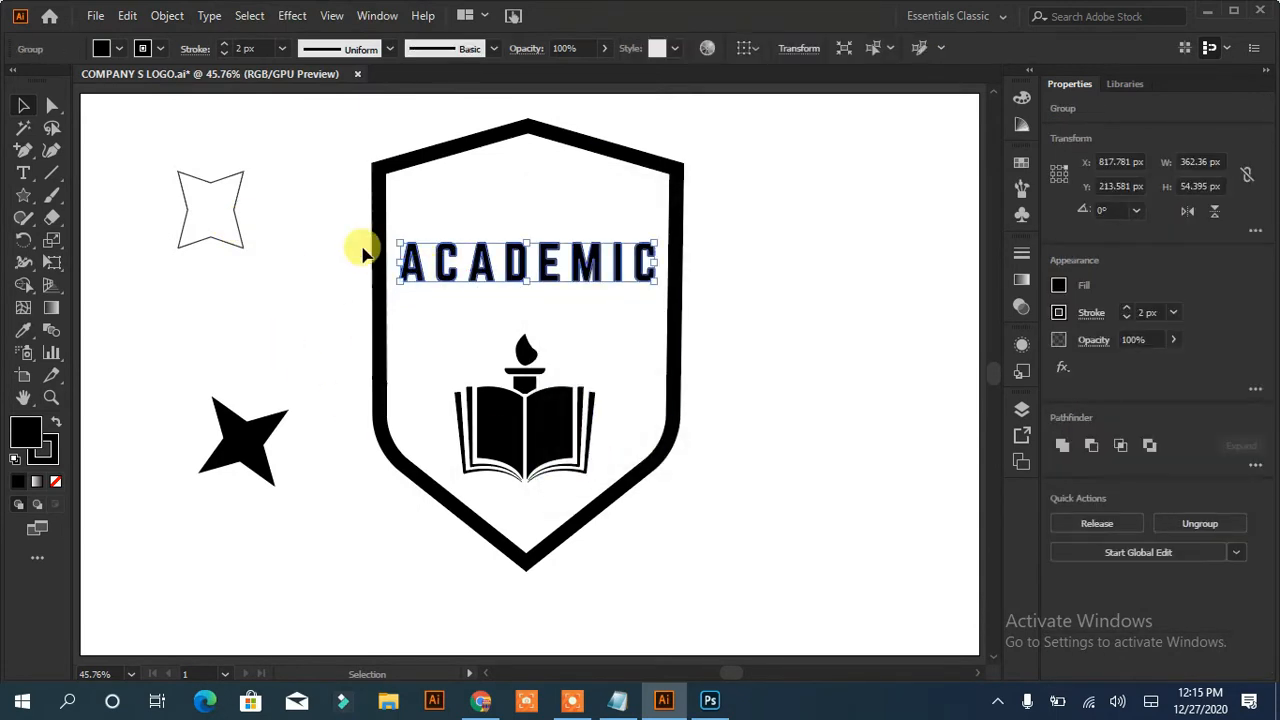
left_click(1062, 447)
left_click(808, 402)
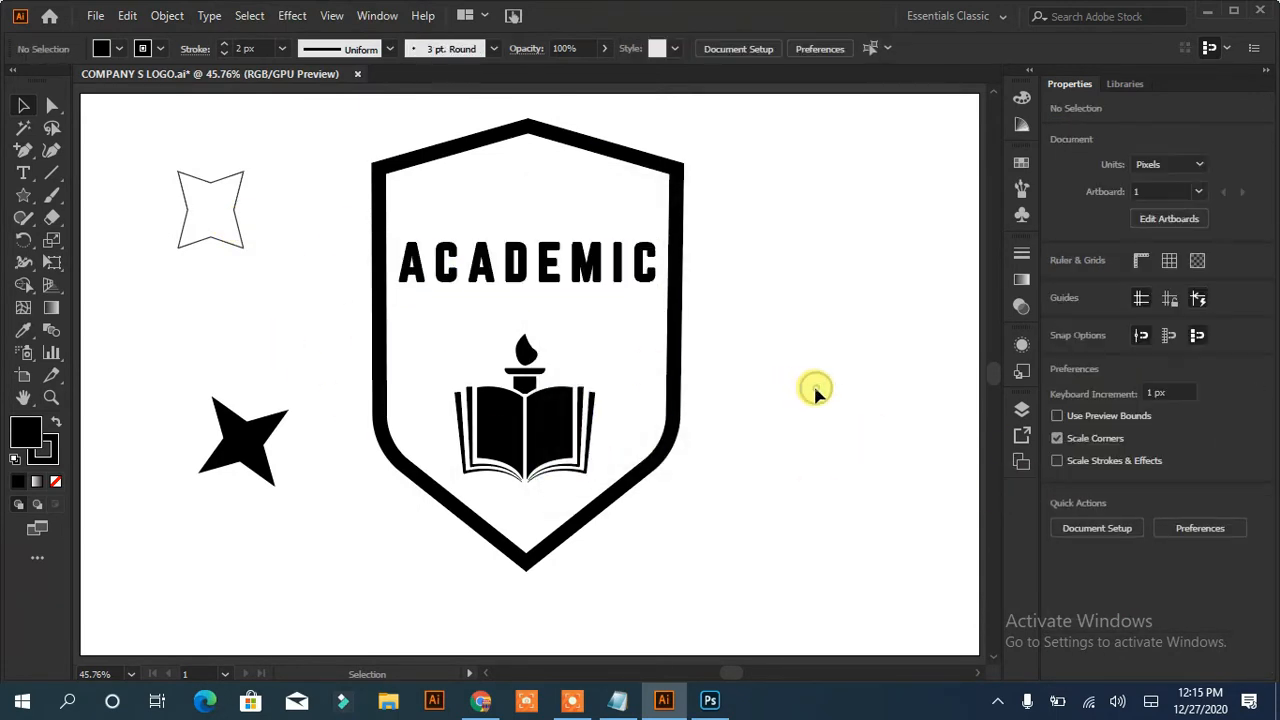
Draw a line about 420 px long across the shield beneath ACADEMIC and bend it upward into an arch about 33 px high.
left_click_drag(25, 158, 60, 150)
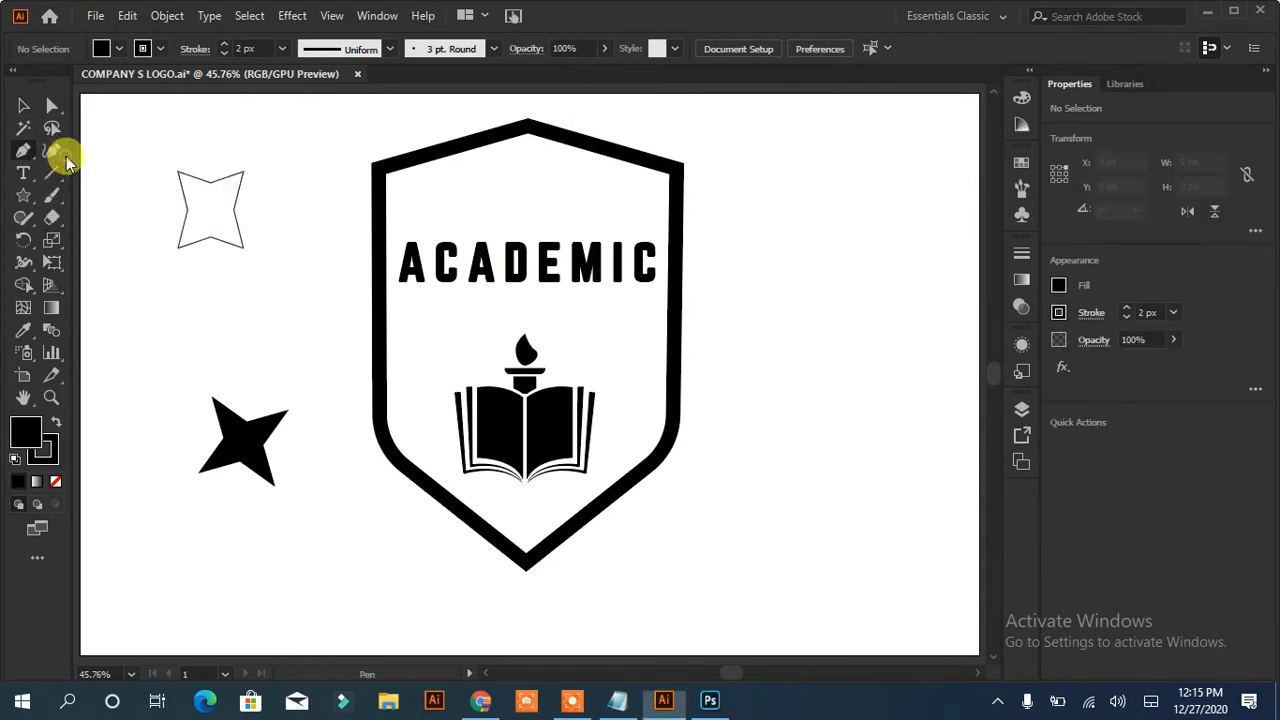
left_click(379, 313)
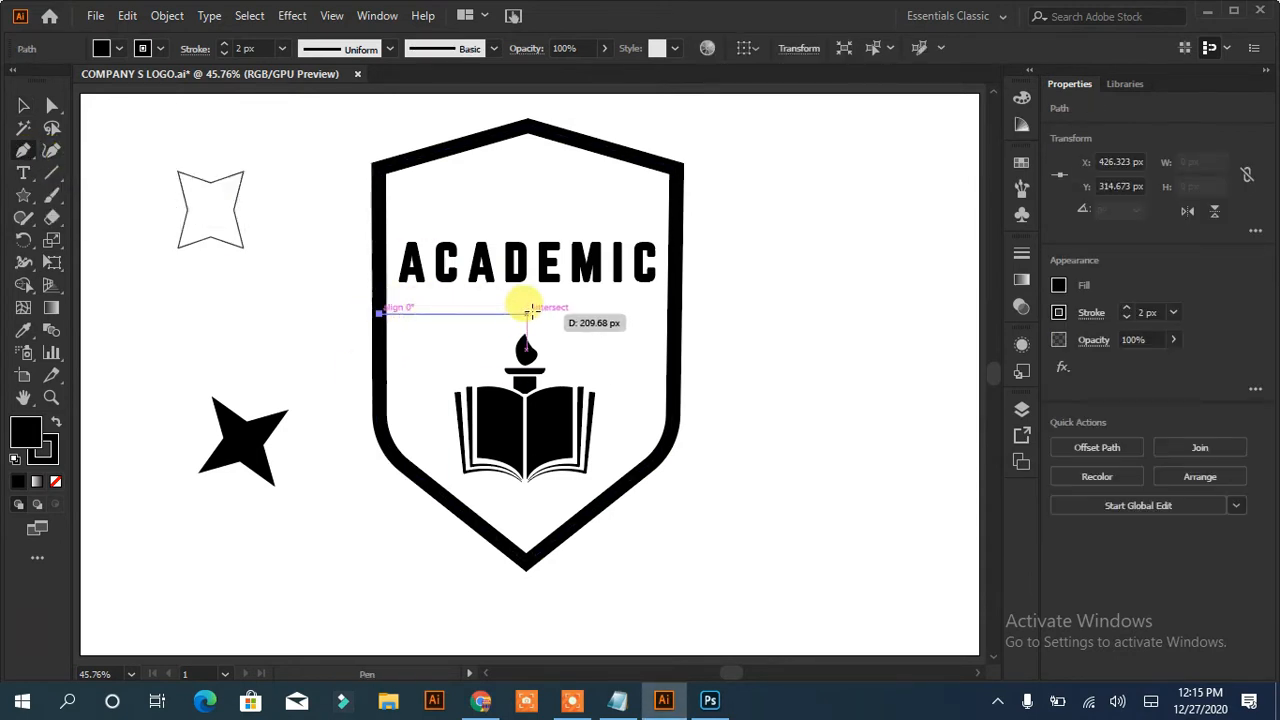
left_click(673, 318)
key("Escape")
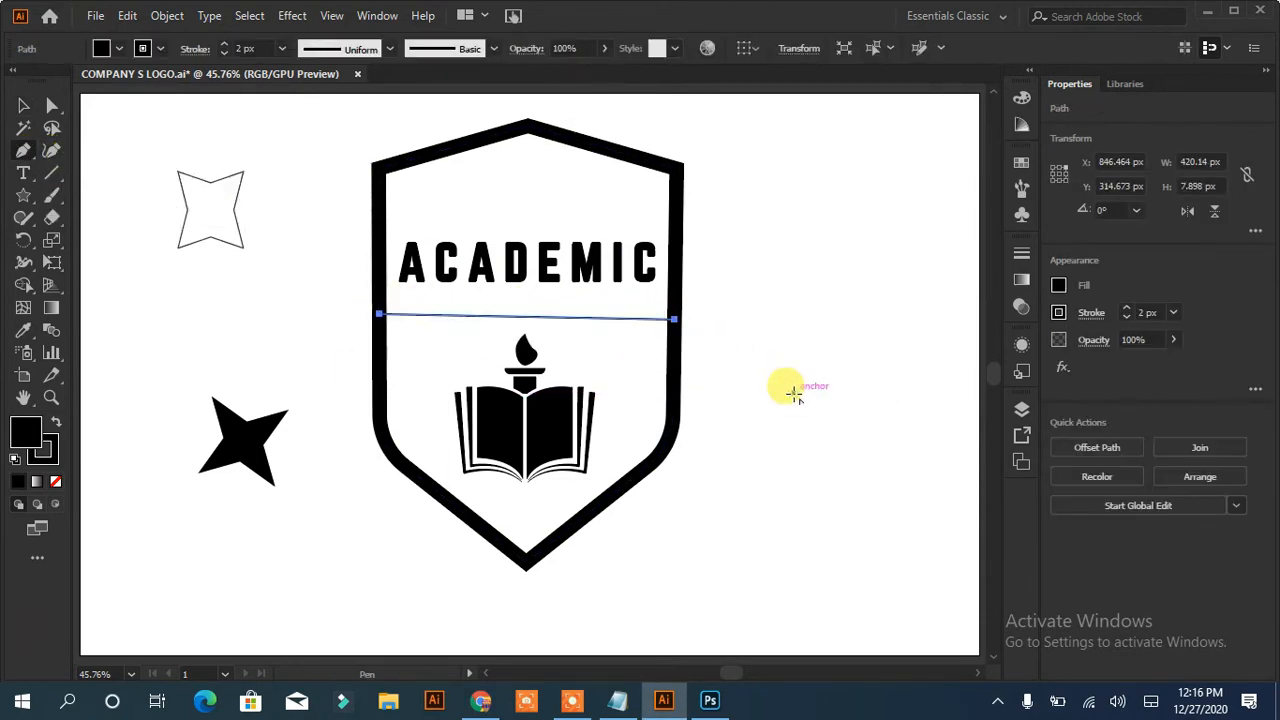
left_click_drag(20, 155, 63, 217)
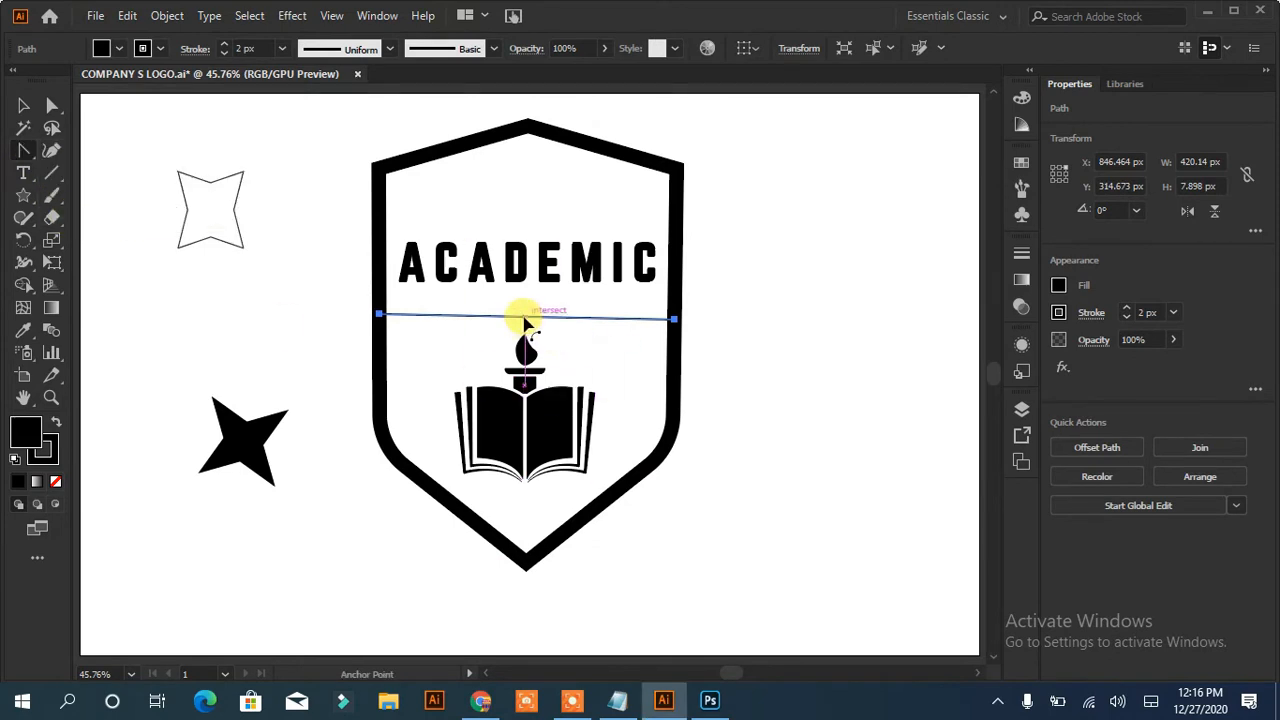
left_click_drag(526, 317, 523, 290)
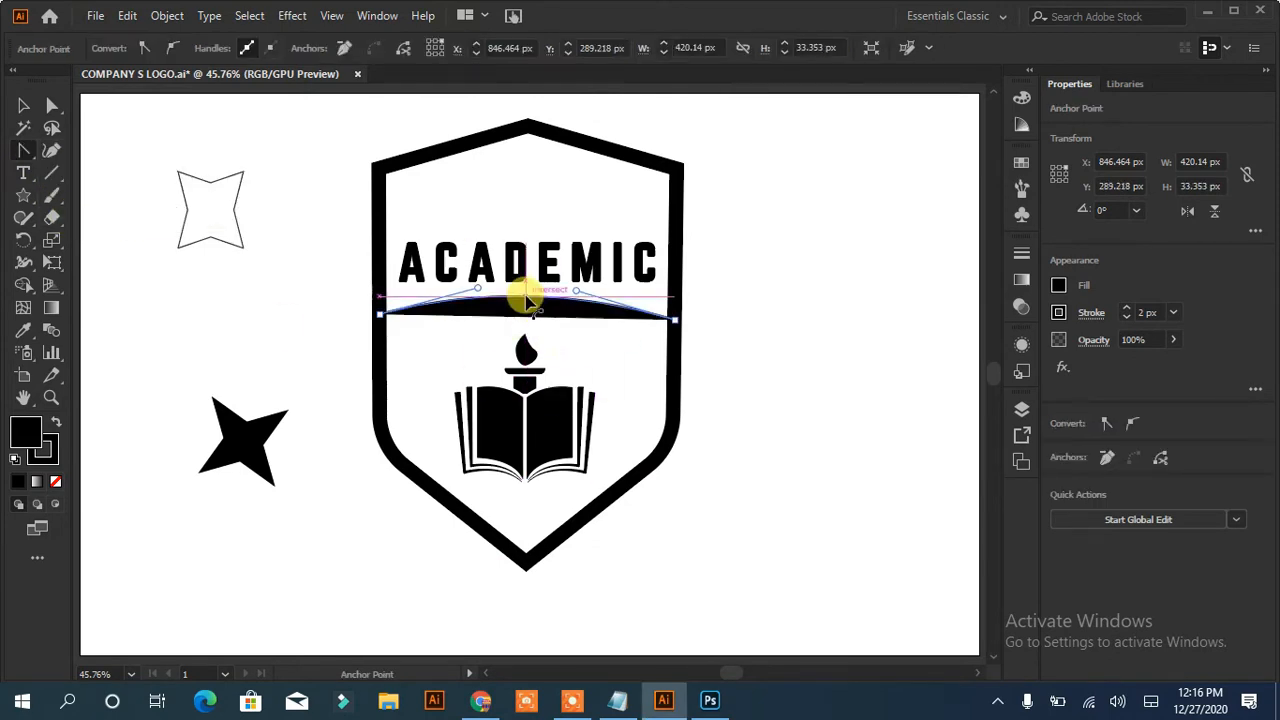
Remove the arch's fill and set its stroke to 11 px.
left_click(55, 481)
left_click(1125, 312)
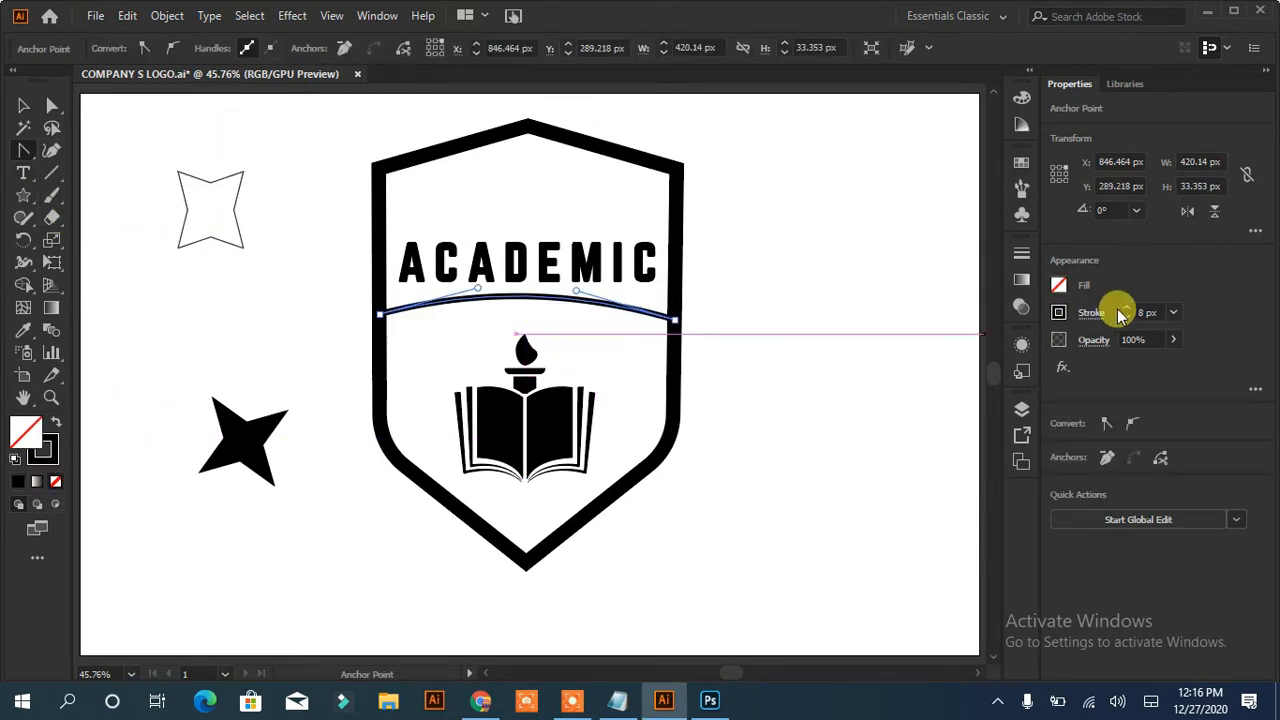
Expand the arched divider's fill and stroke into a filled shape.
left_click(23, 106)
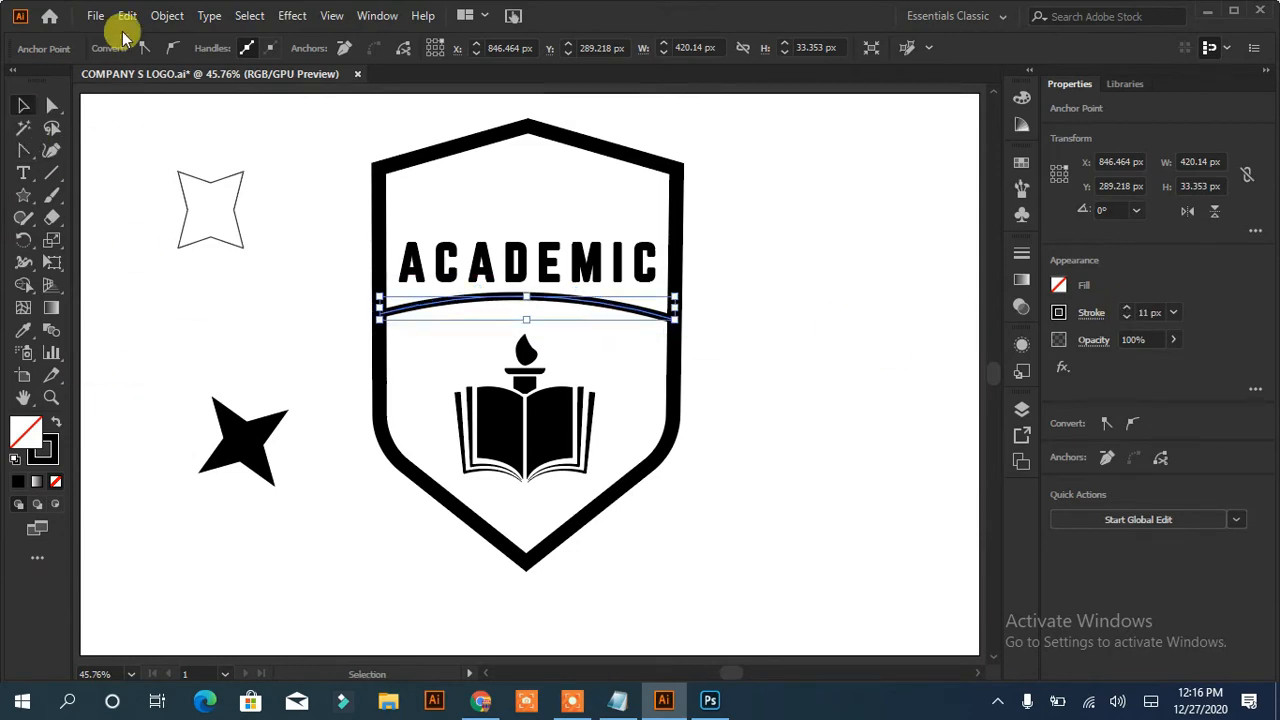
left_click(127, 15)
mouse_move(160, 18)
left_click(246, 227)
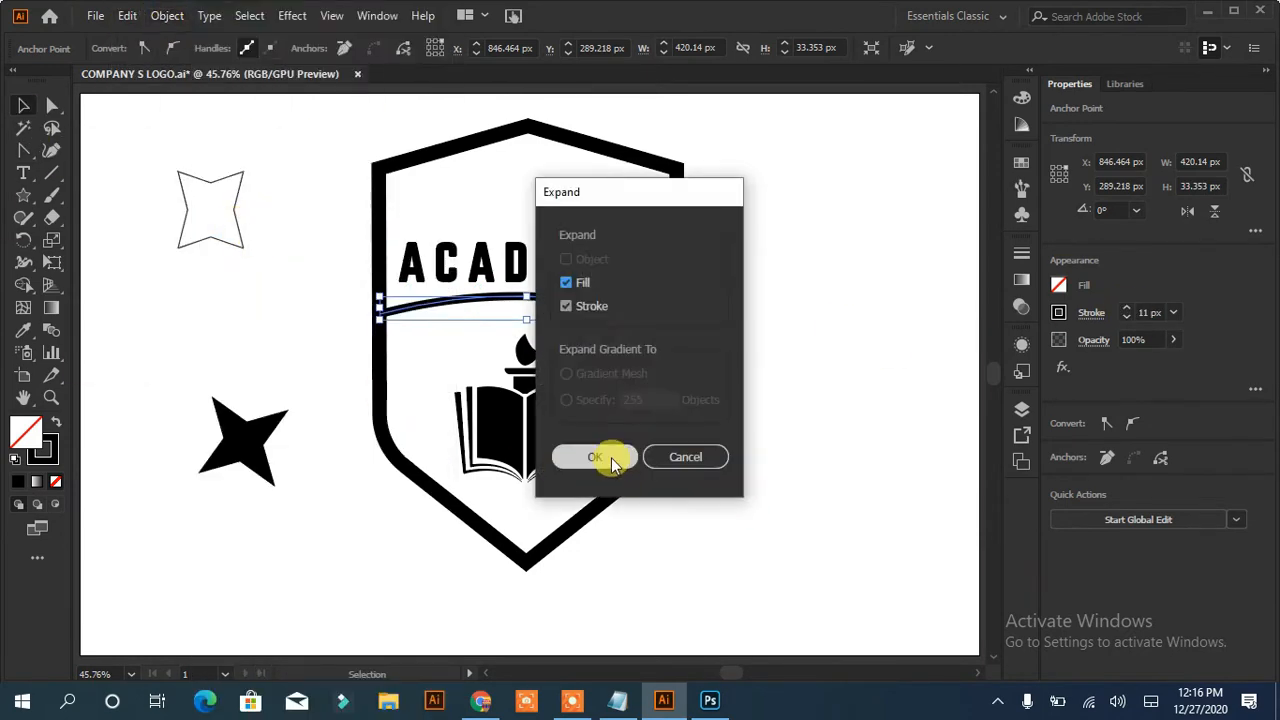
left_click(603, 457)
left_click(763, 409)
Expand the shield outline's fill and stroke into a filled shape.
left_click(645, 285)
left_click(167, 15)
left_click(246, 227)
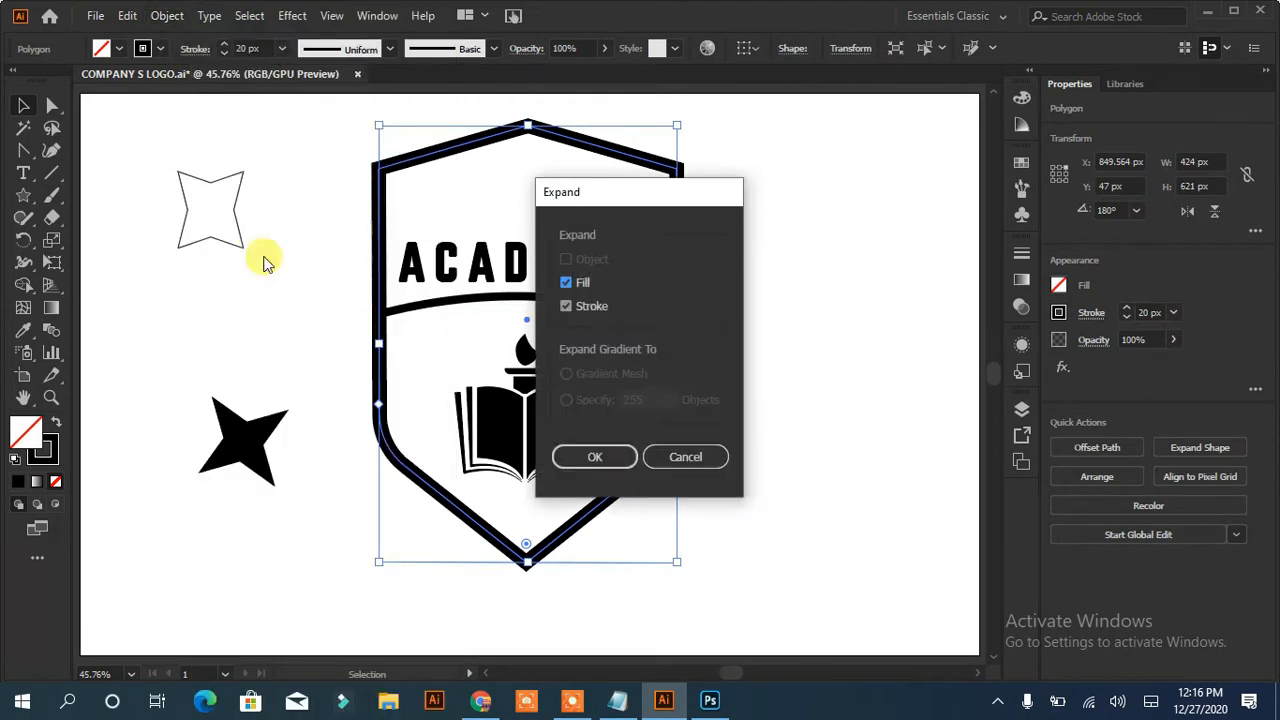
left_click(600, 457)
left_click(609, 451)
Combine the expanded arch and the shield outline into one compound path.
left_click(545, 292)
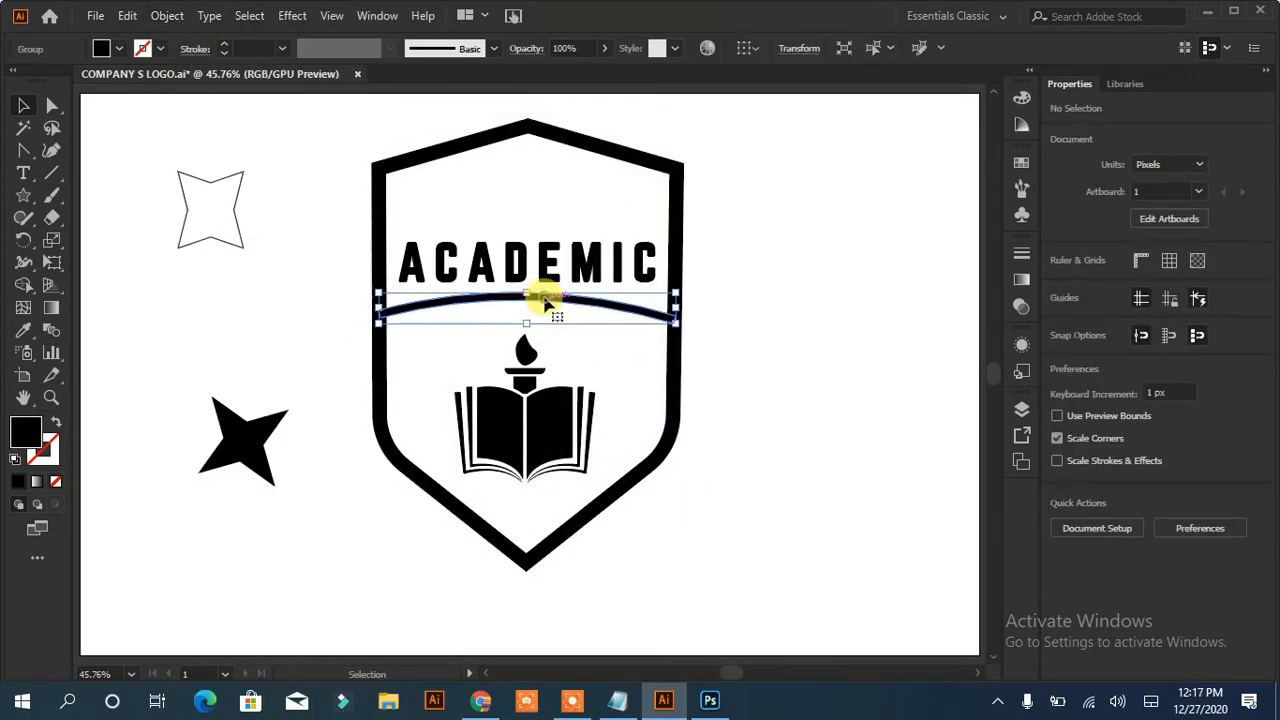
left_click(372, 251, "shift")
key("ctrl+8")
left_click(771, 449)
left_click(586, 277)
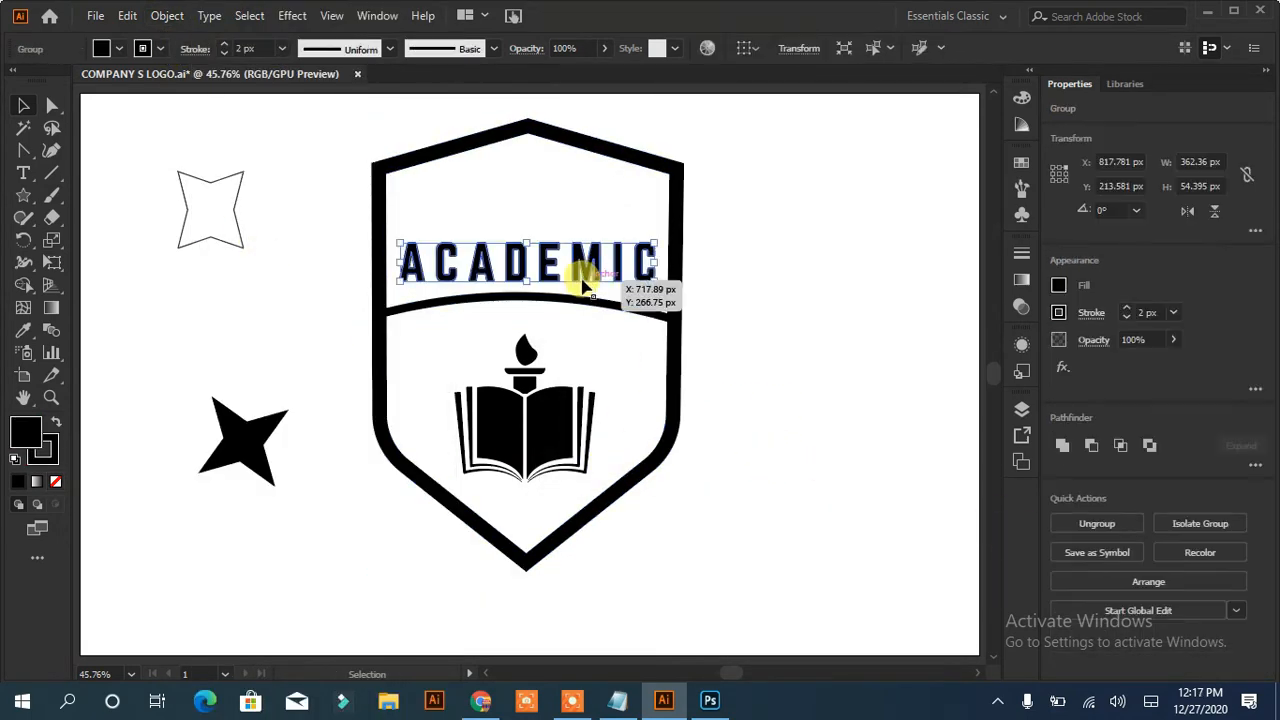
left_click(167, 15)
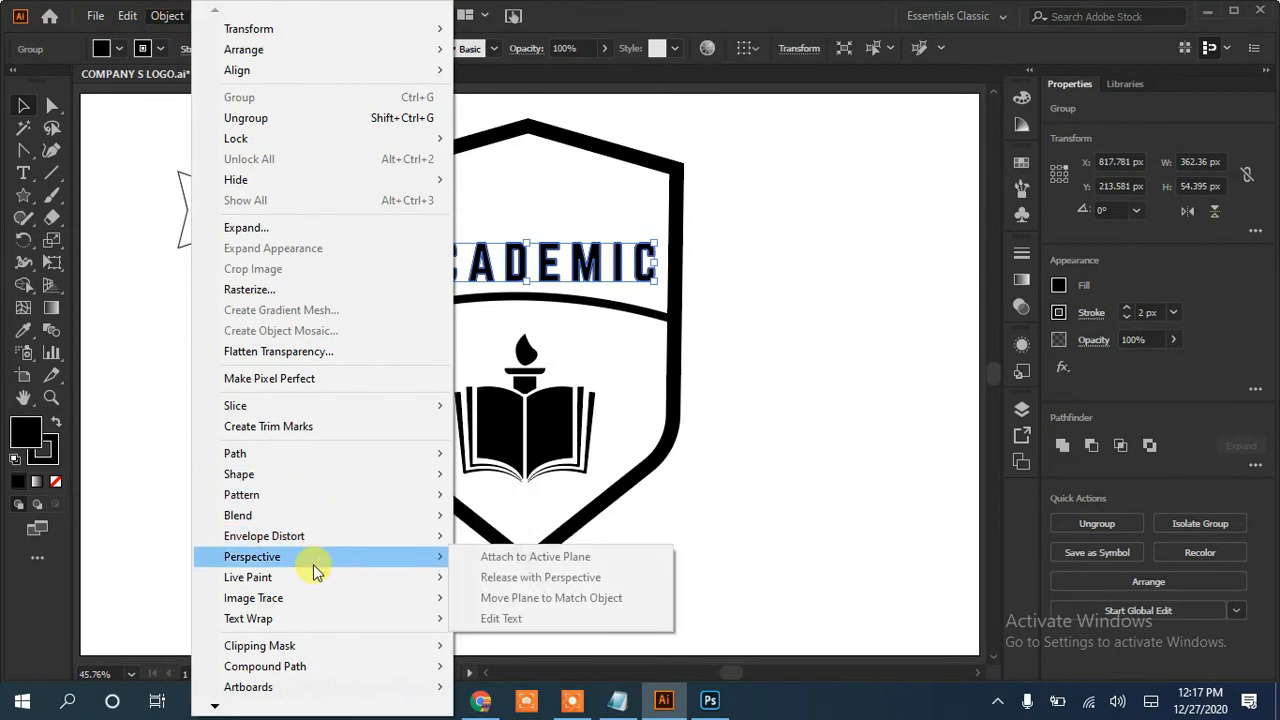
mouse_move(317, 622)
left_click(545, 667)
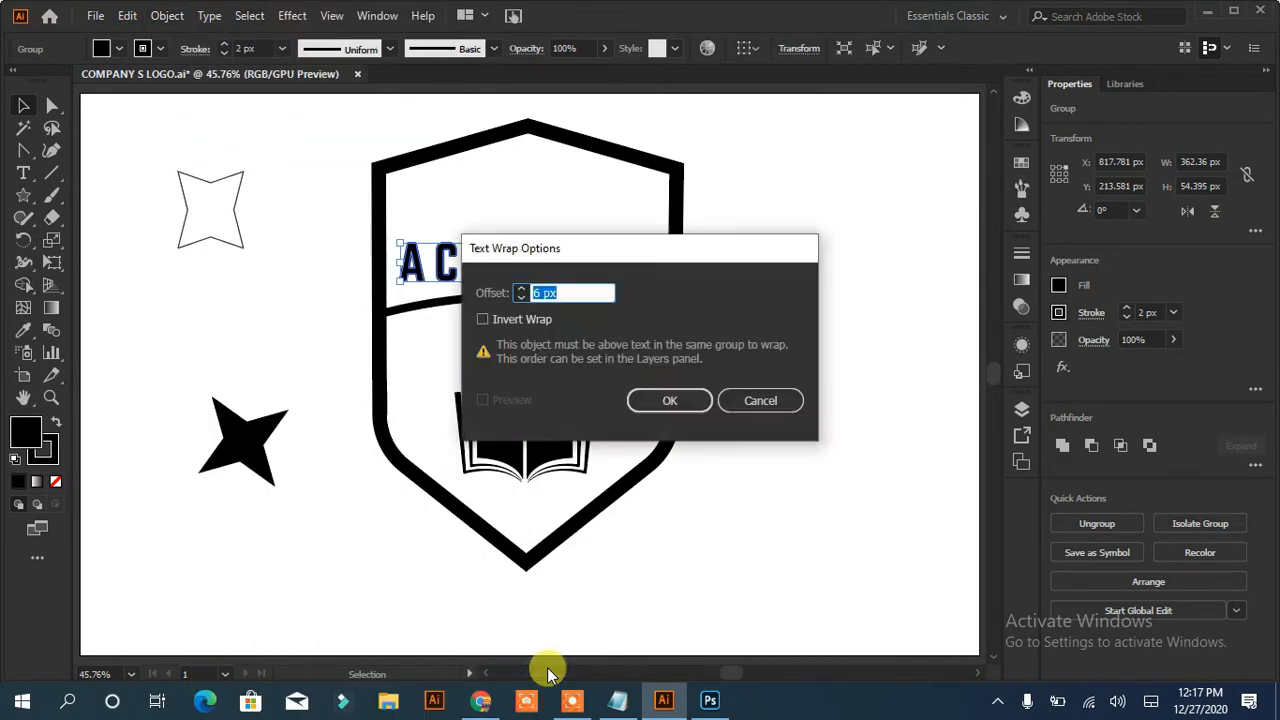
left_click(760, 400)
Apply an envelope warp to ACADEMIC with the horizontal Arc style and a 14% bend.
left_click(167, 15)
mouse_move(303, 492)
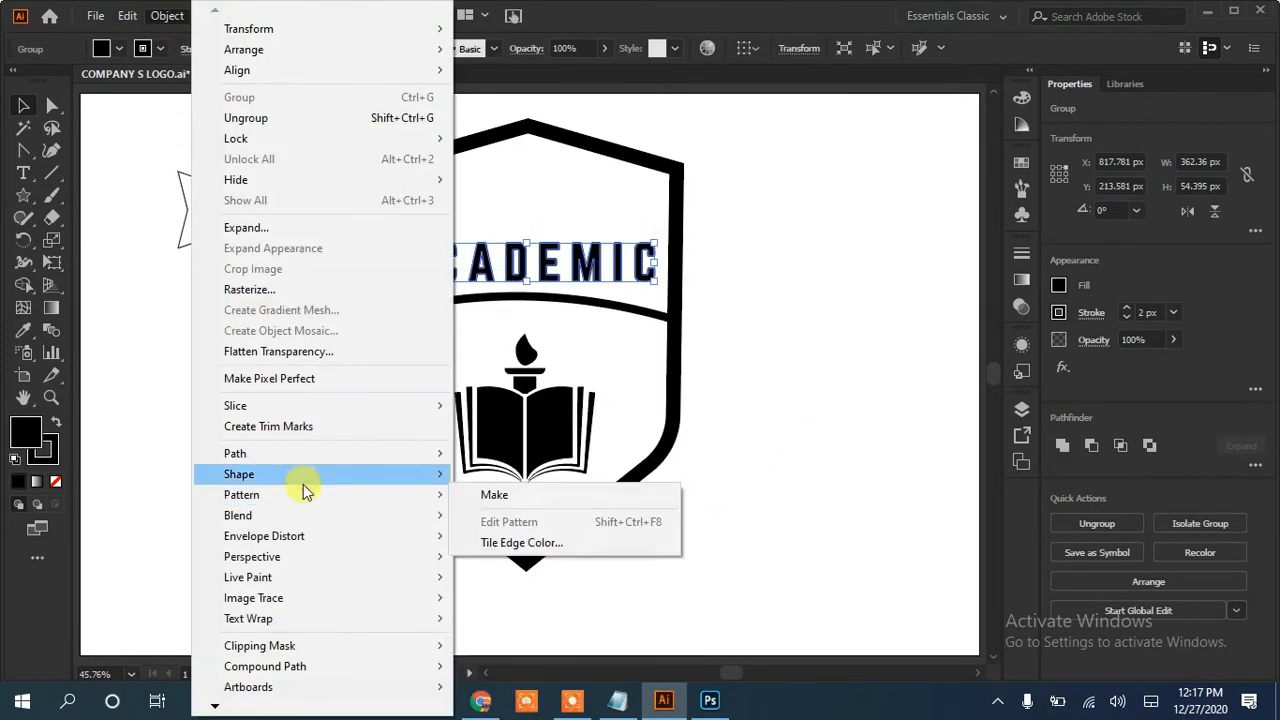
mouse_move(371, 537)
left_click(500, 540)
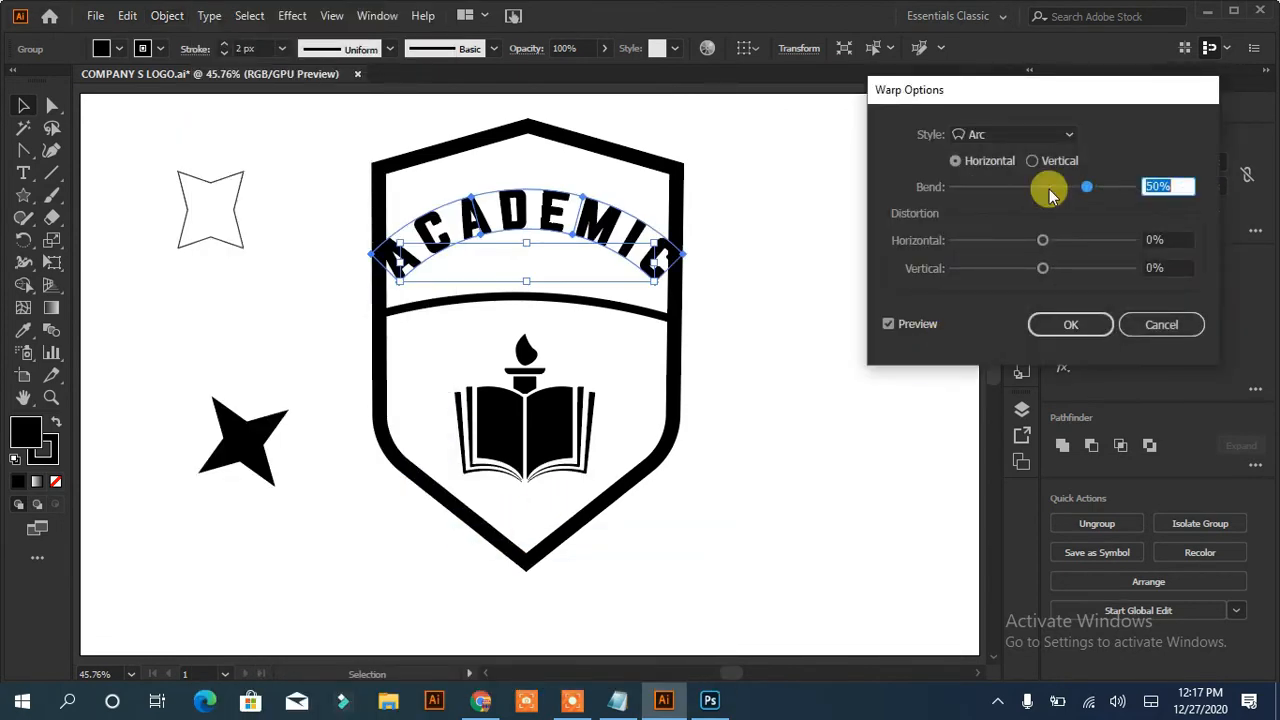
left_click(1066, 134)
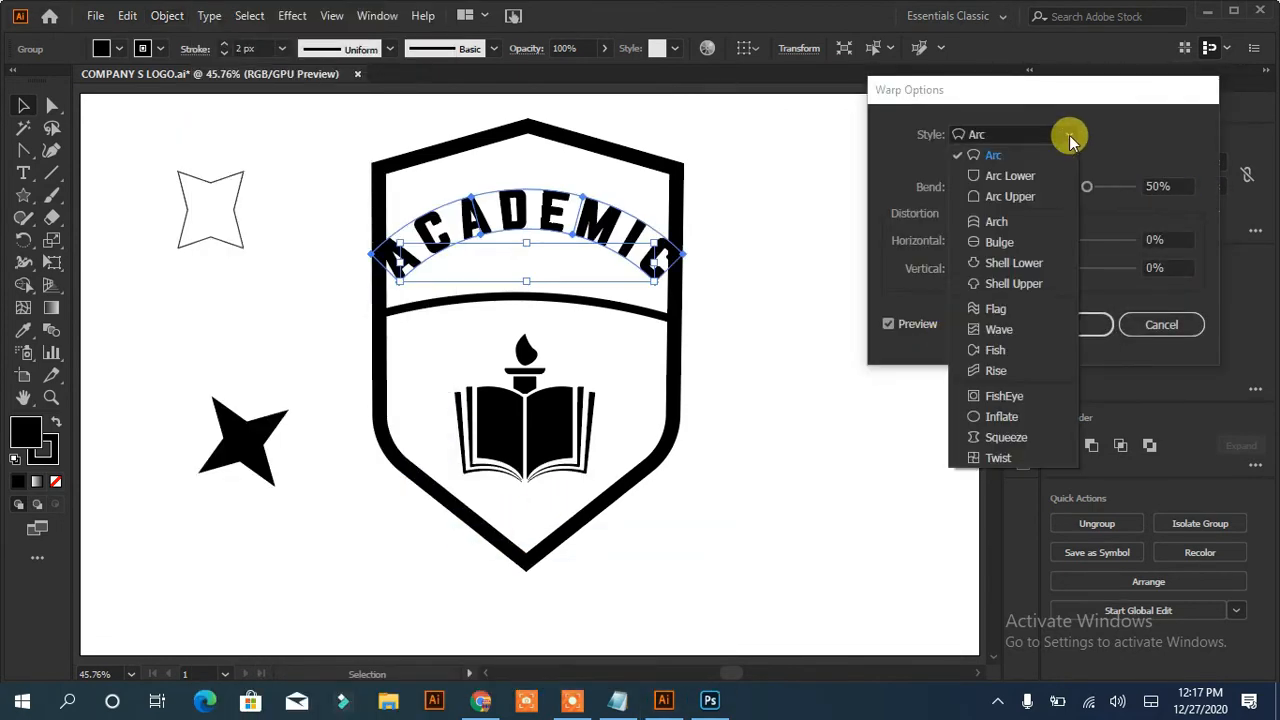
left_click(1010, 156)
left_click(1062, 188)
left_click_drag(1055, 192, 1055, 193)
key("Up")
key("Up")
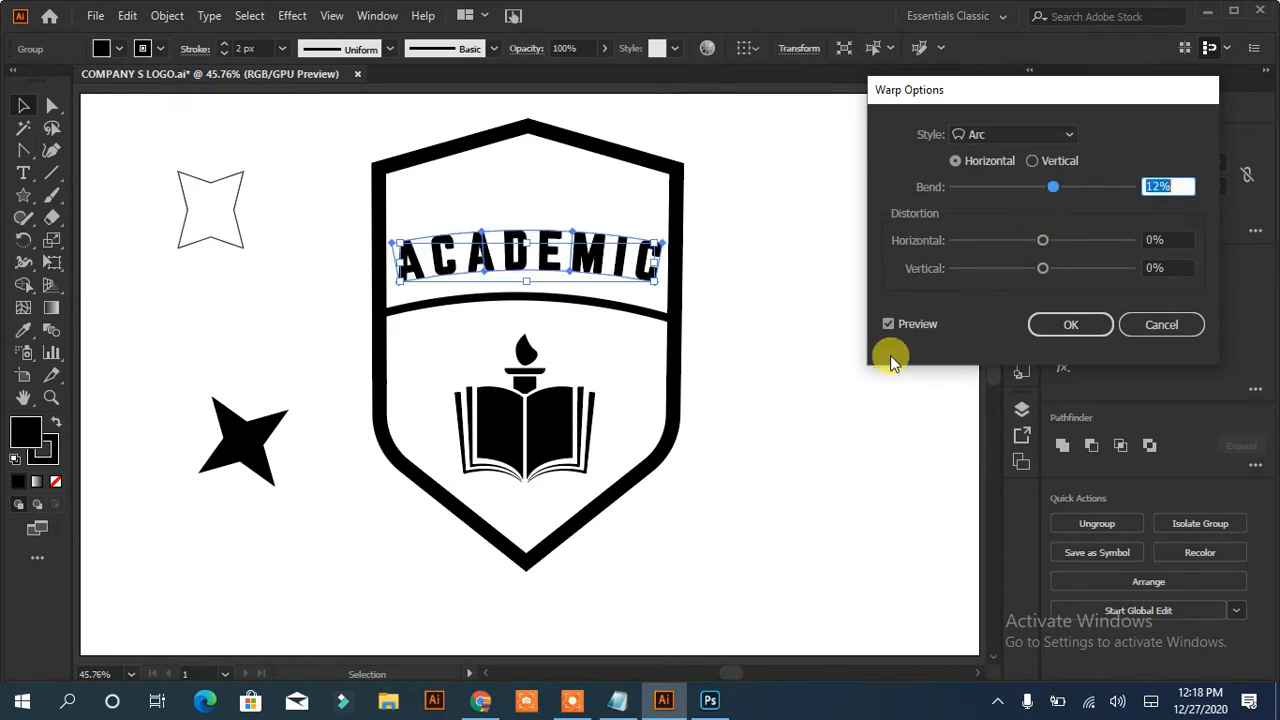
left_click(1070, 324)
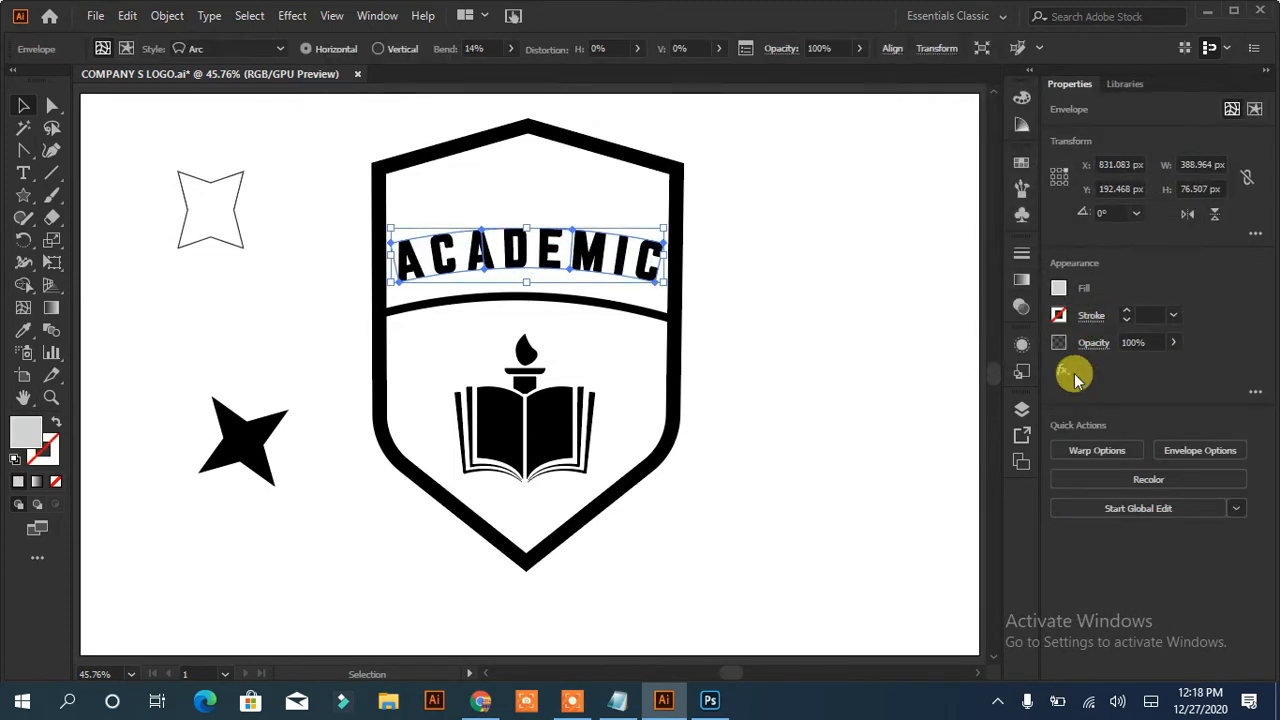
Nudge the warped ACADEMIC text down 8 px toward the arch.
key("Down")
key("Down")
key("Down")
key("Down")
key("Down")
key("Down")
key("Down")
key("Down")
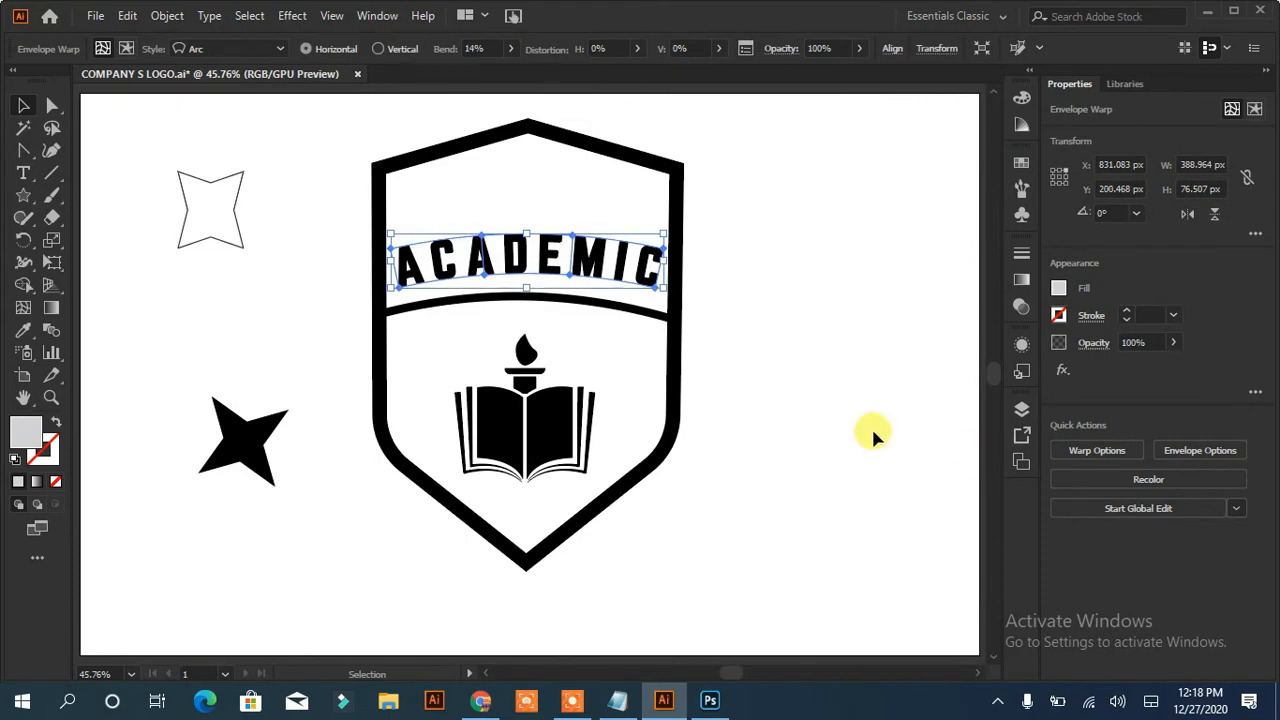
Expand the warped ACADEMIC text into plain shapes.
right_click(589, 263)
left_click(855, 336)
left_click(556, 259)
left_click(163, 19)
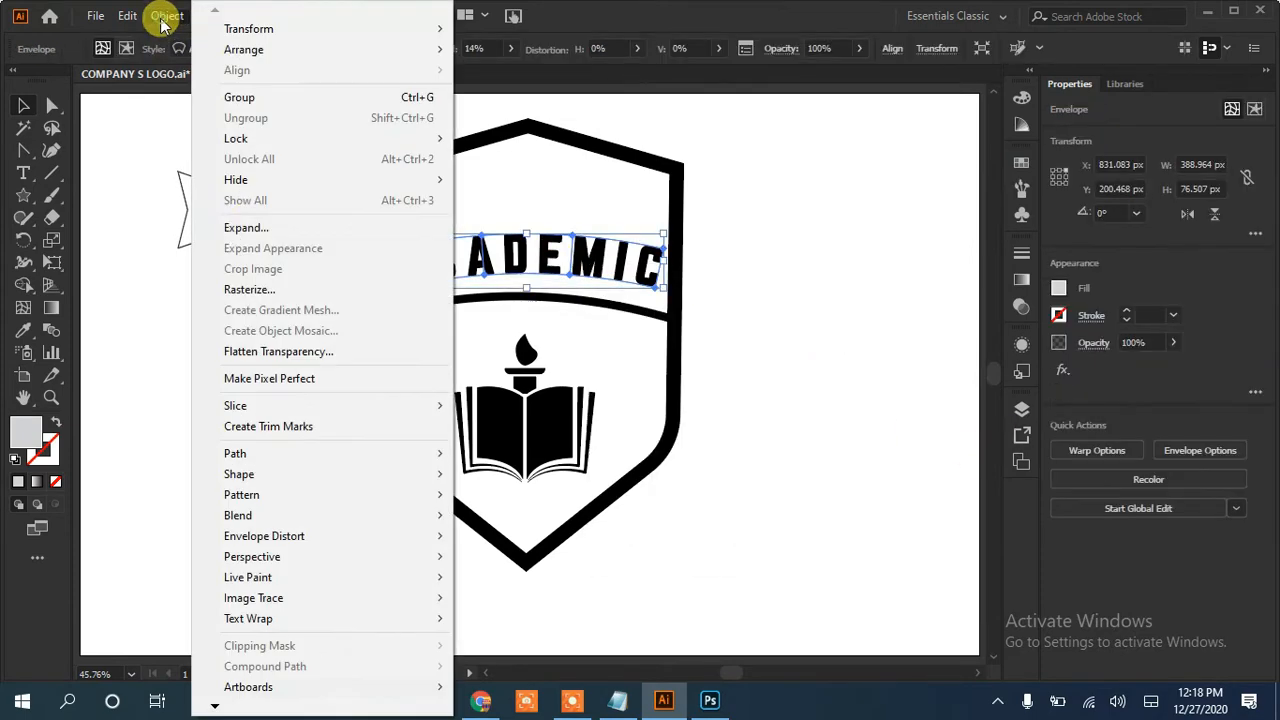
left_click(267, 230)
key("Return")
left_click(797, 391)
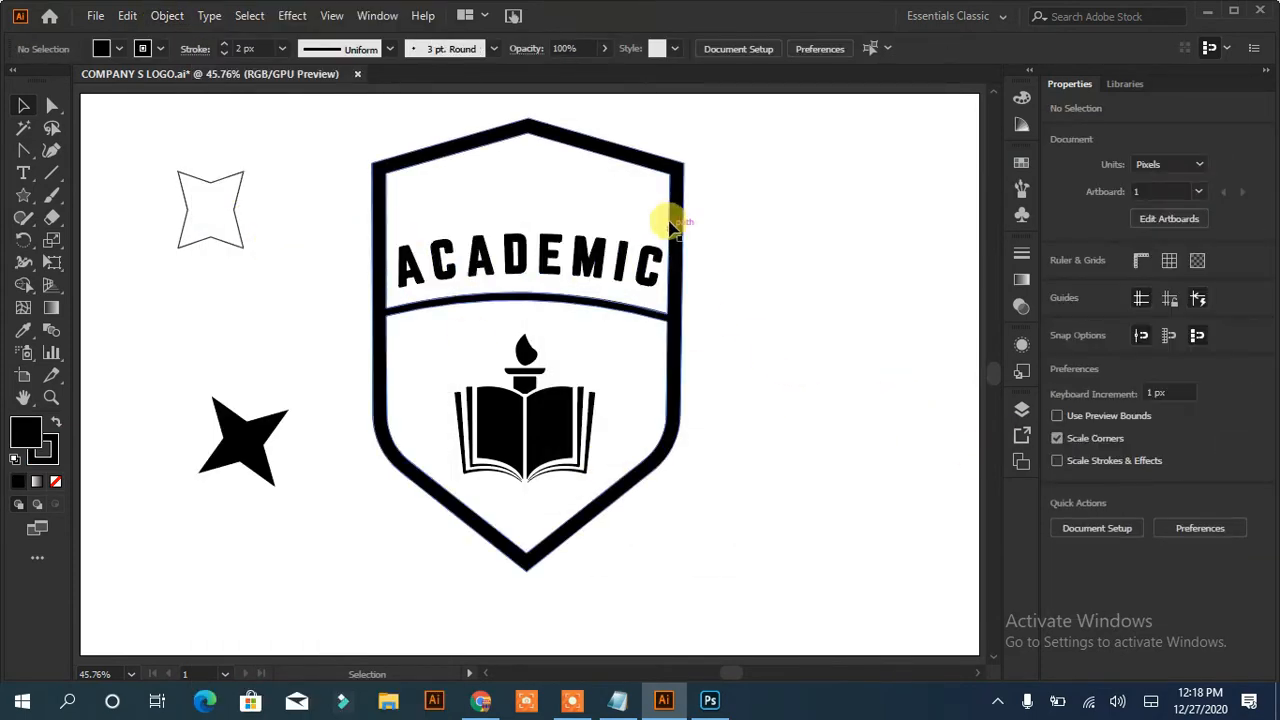
Recolor the shield outline and arch with the navy swatch using the Eyedropper.
left_click(675, 222)
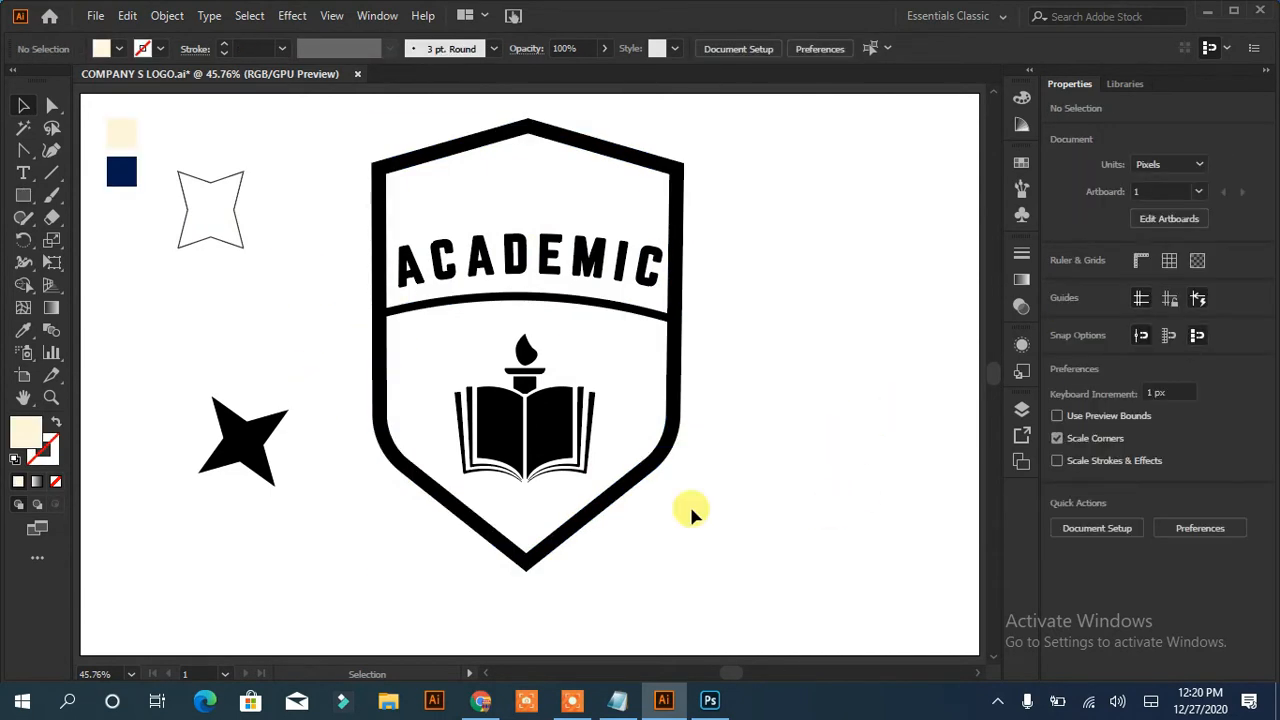
left_click(385, 310)
left_click(23, 330)
left_click(121, 172)
key("v")
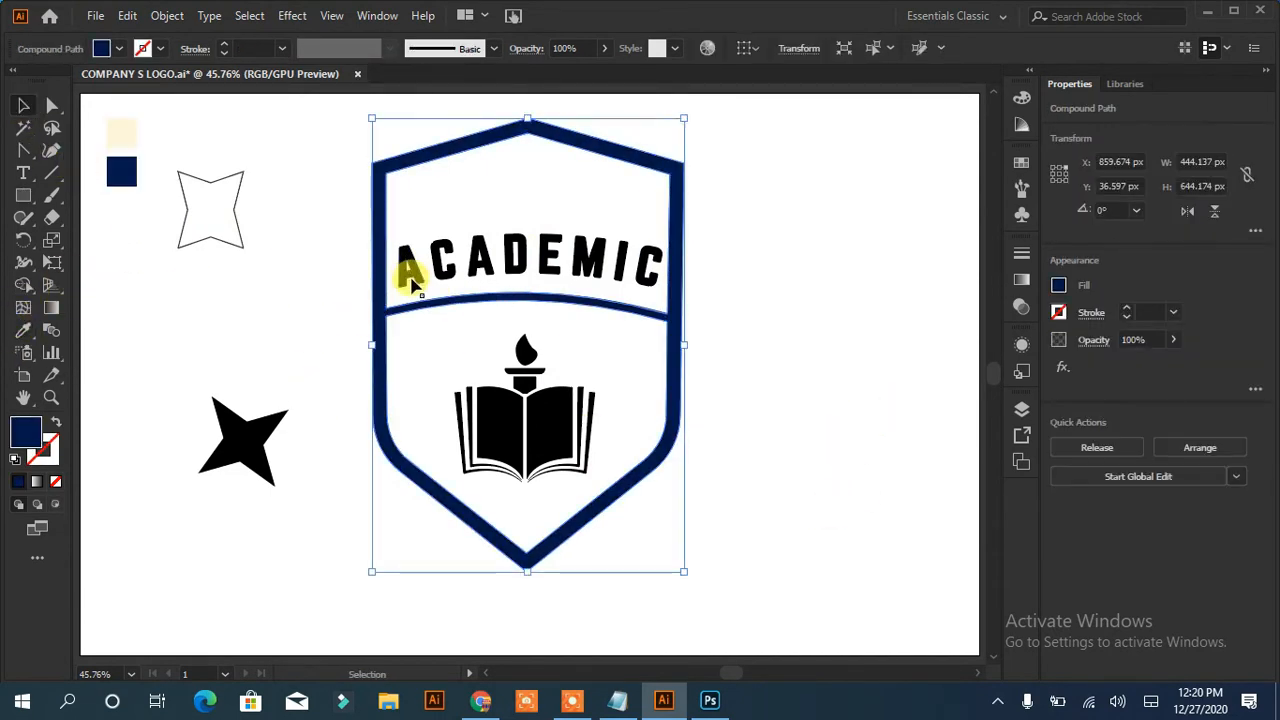
Apply the navy swatch's colour to the ACADEMIC lettering with the Eyedropper.
left_click(409, 271)
left_click(23, 330)
left_click(121, 172)
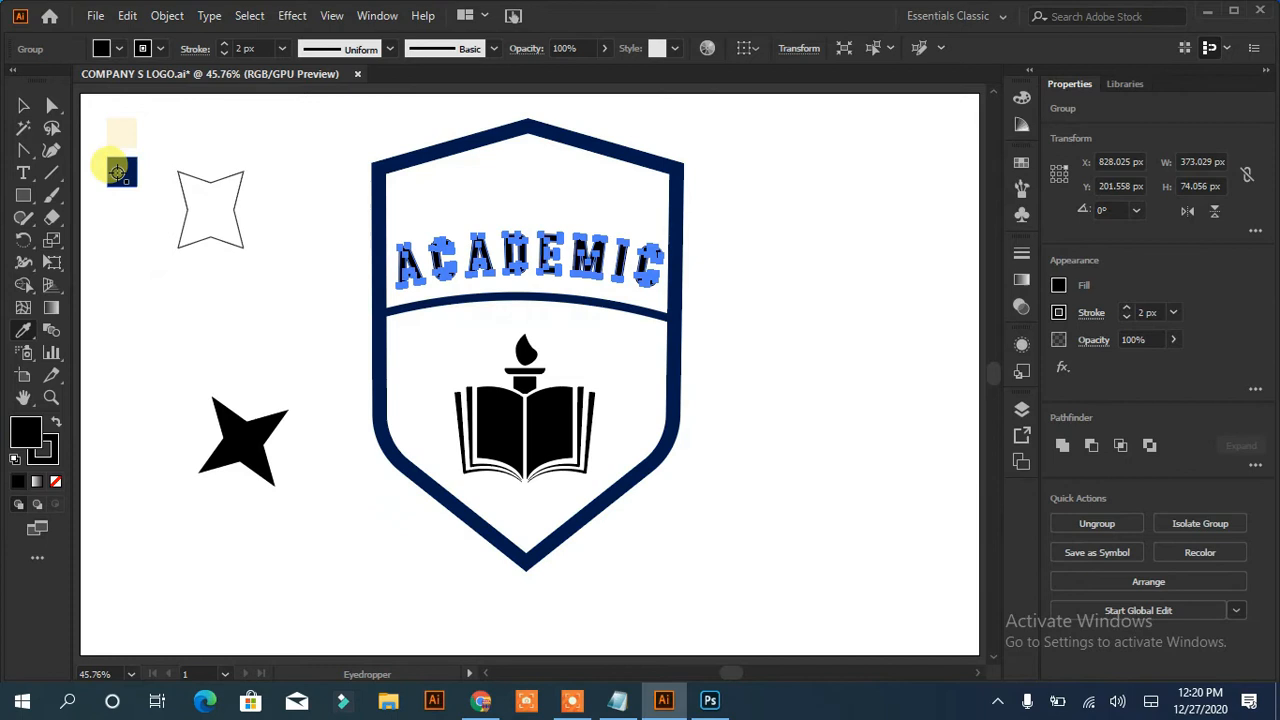
key("v")
Sample the navy swatch onto the book and torch group.
left_click(486, 434)
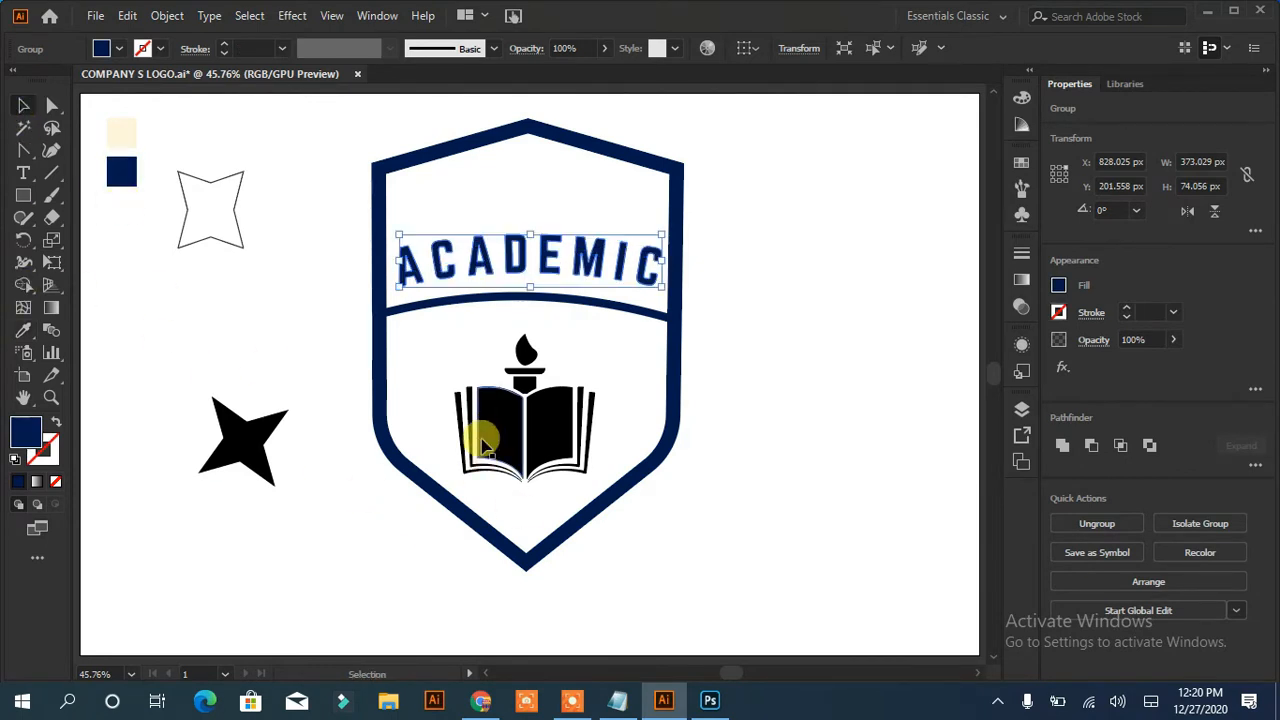
left_click(23, 330)
left_click(117, 173)
left_click(23, 106)
left_click(191, 398)
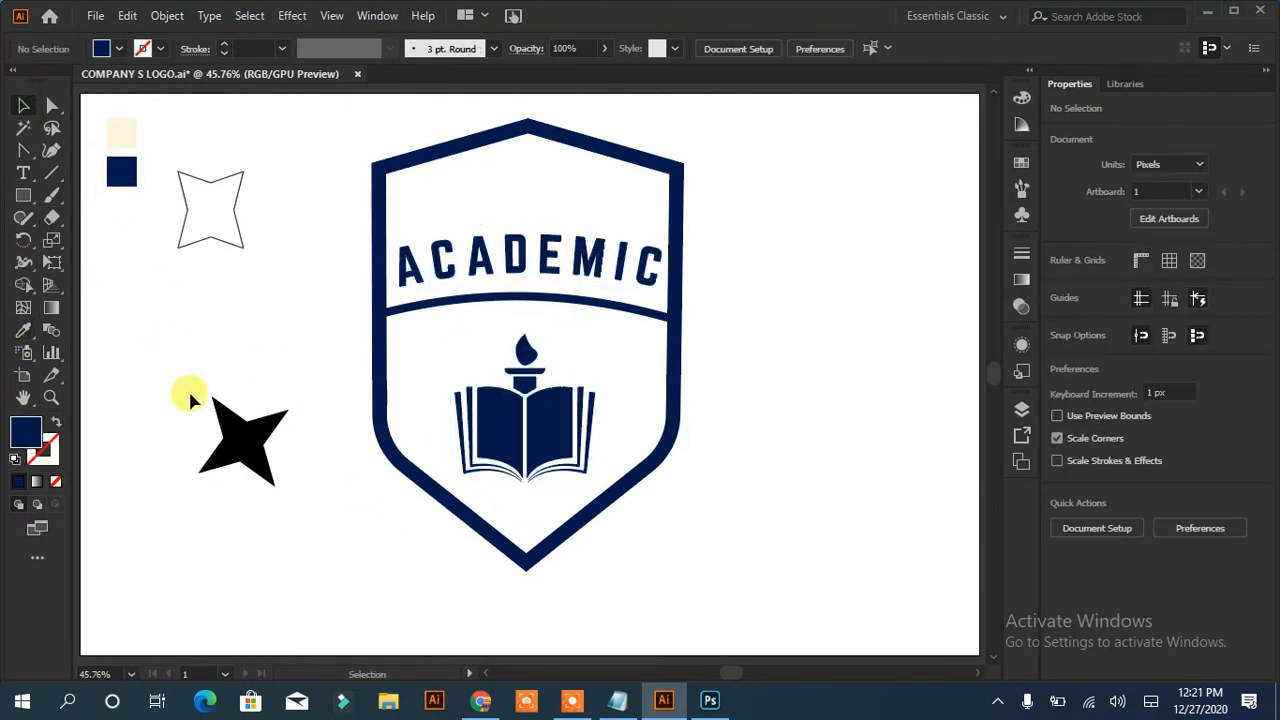
left_click(522, 360)
left_click(689, 602)
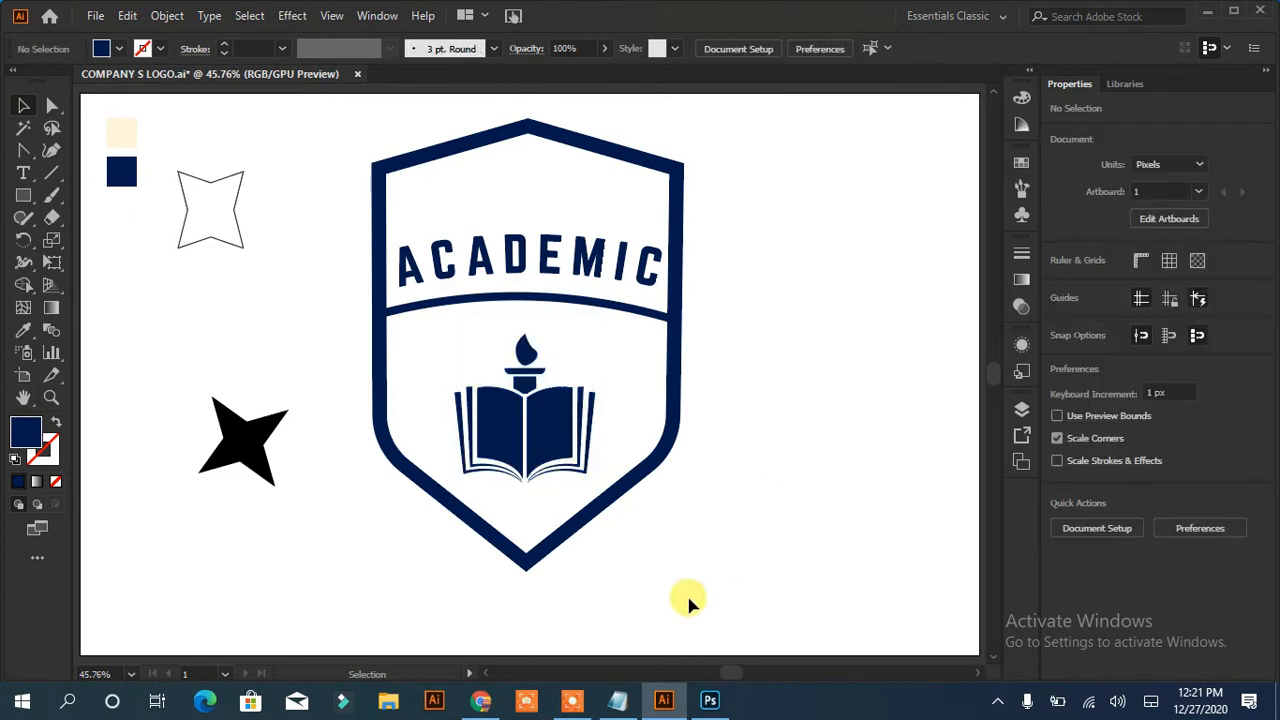
left_click(525, 413)
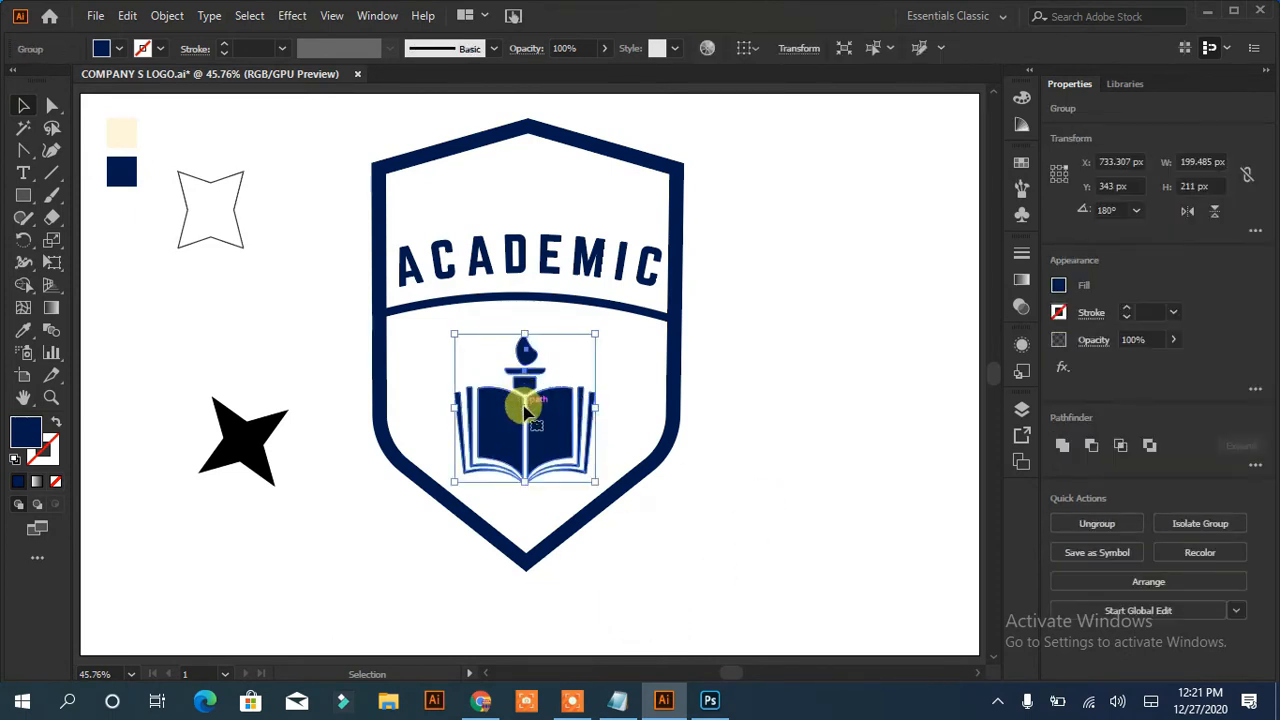
left_click(404, 533)
left_click(52, 107)
left_click(526, 388)
left_click(308, 475)
key("v")
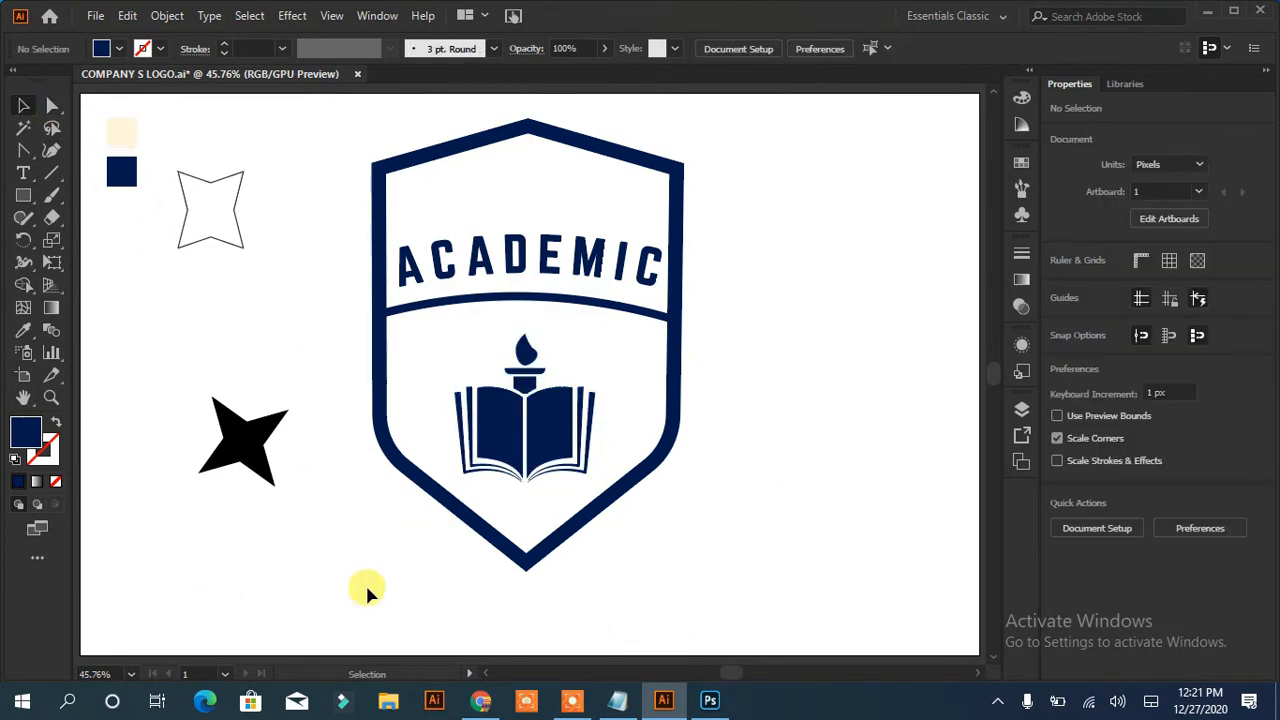
Draw a jagged navy leaf about 45 by 172 px with the Pen tool between the shield's left side and the book.
left_click_drag(24, 152, 68, 168)
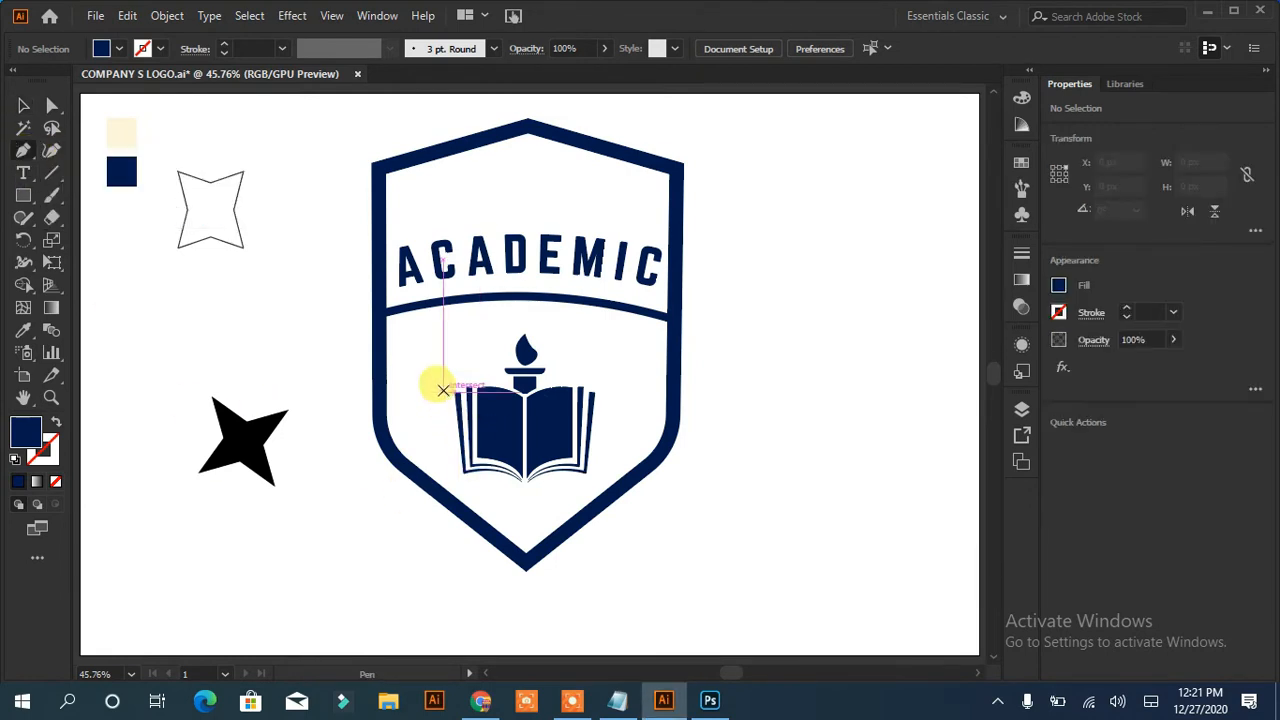
left_click(441, 366)
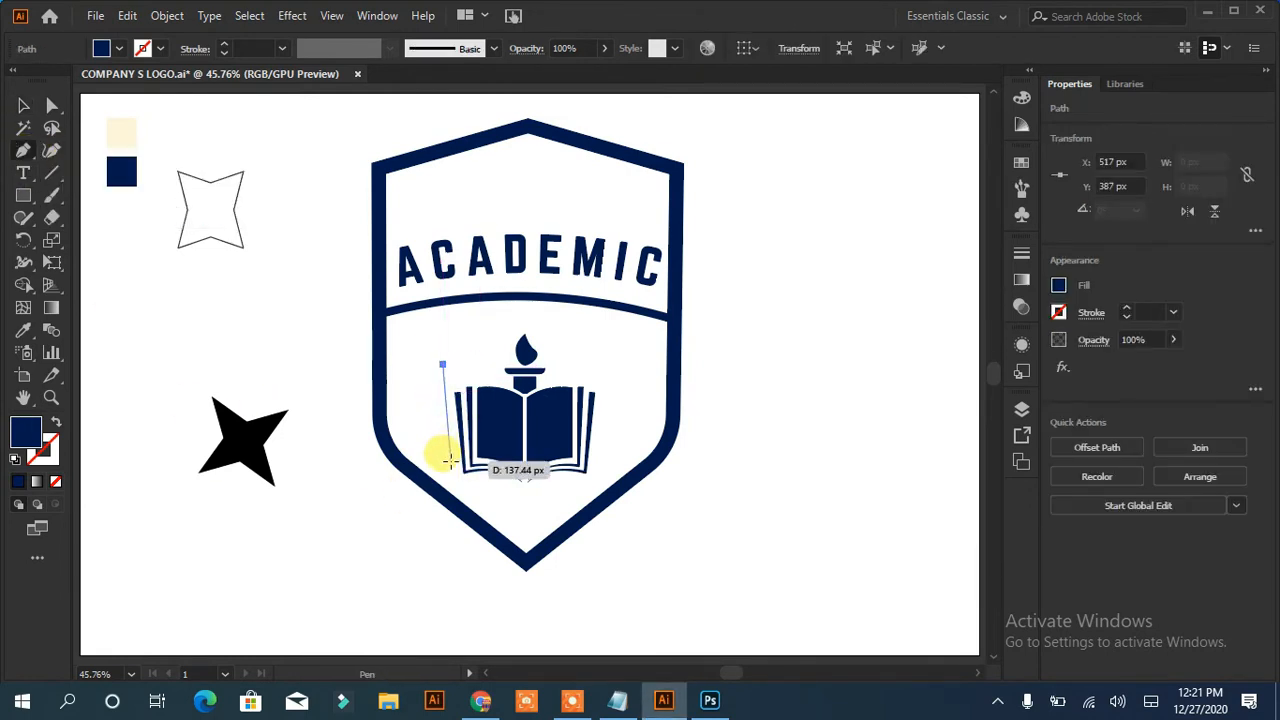
left_click_drag(453, 470, 424, 364)
left_click(438, 373)
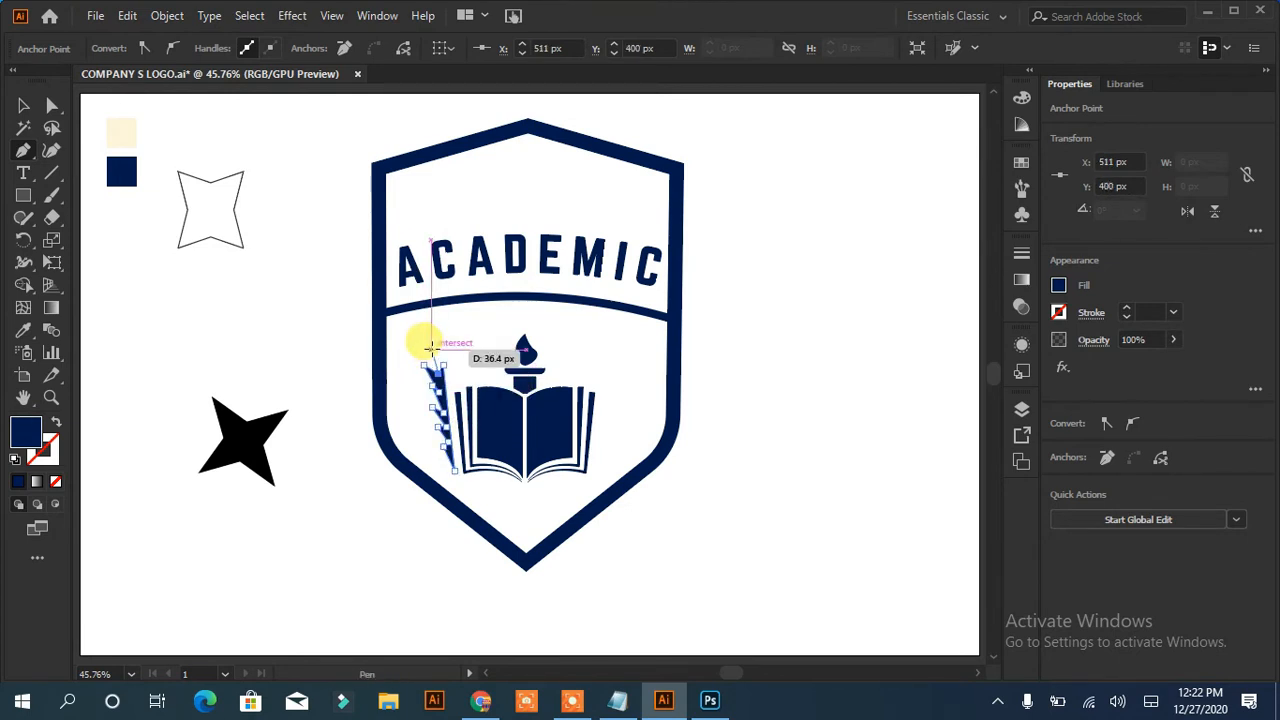
mouse_move(443, 365)
left_mouse_down()
mouse_move(423, 343)
mouse_move(434, 353)
left_mouse_up()
key("v")
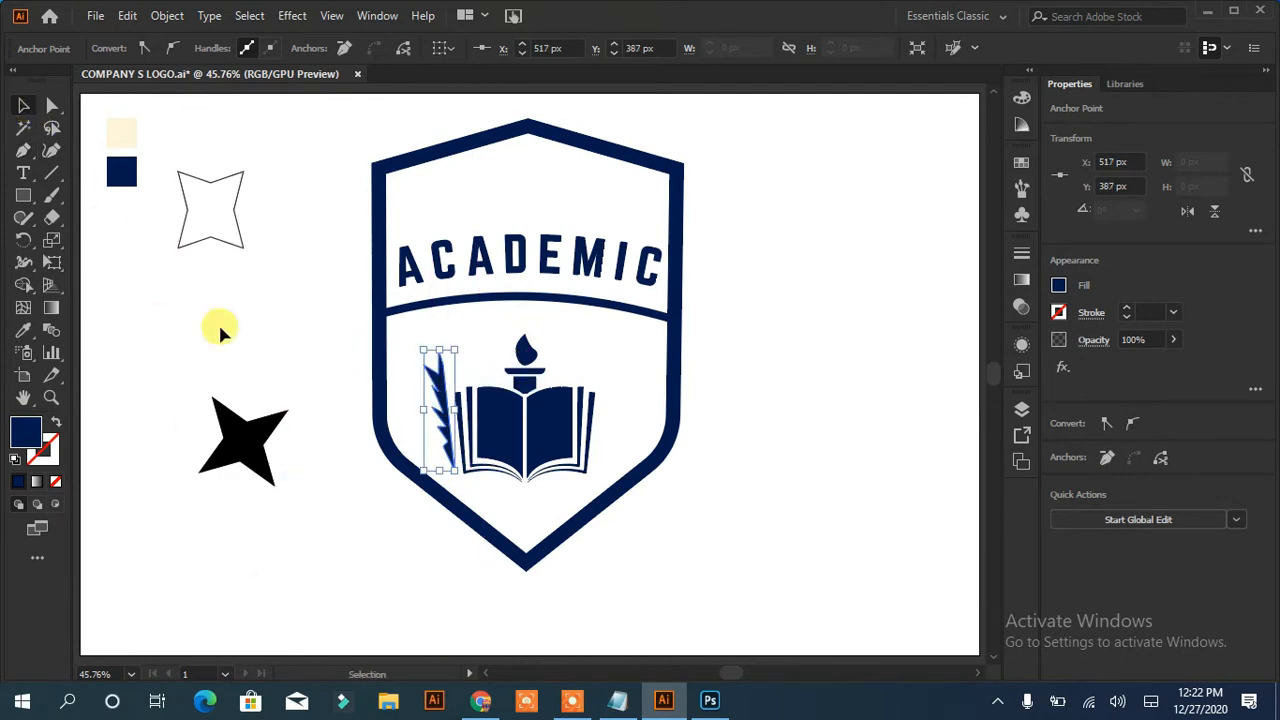
Adjust the jagged leaf's shape by moving anchor points along its outer edge.
left_click(217, 329)
left_click(52, 106)
left_click(433, 383)
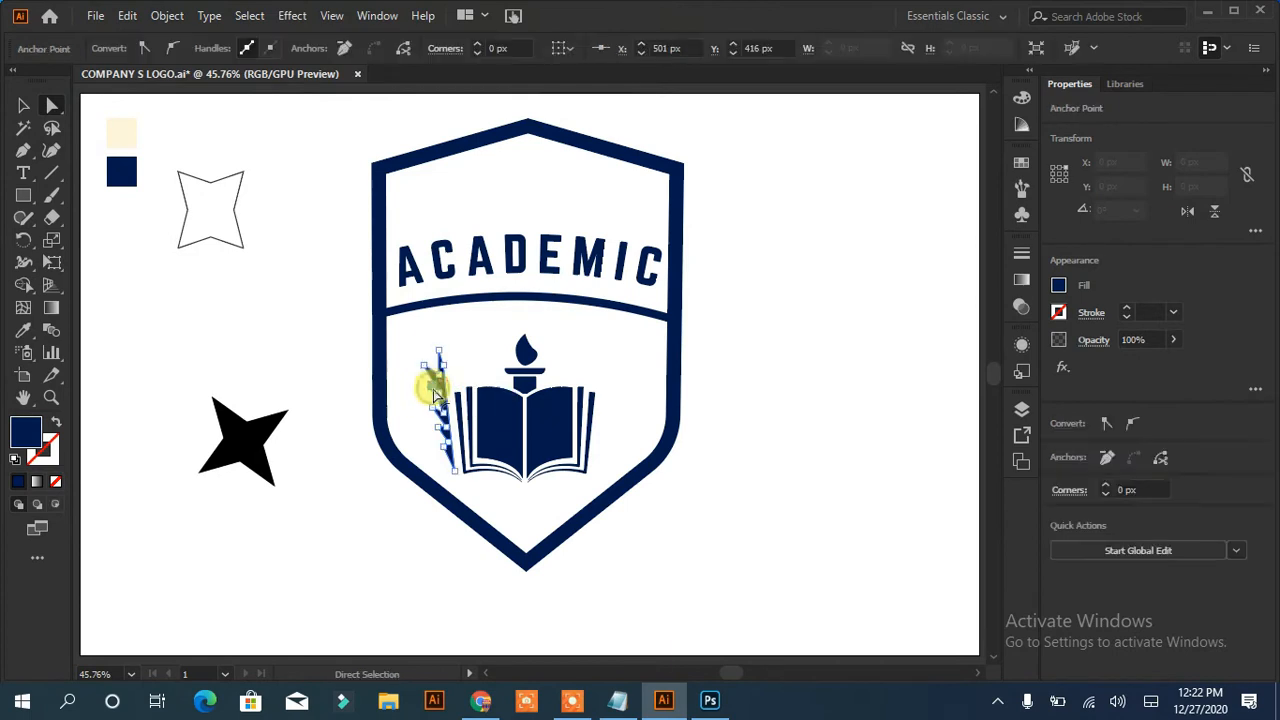
left_click(708, 582)
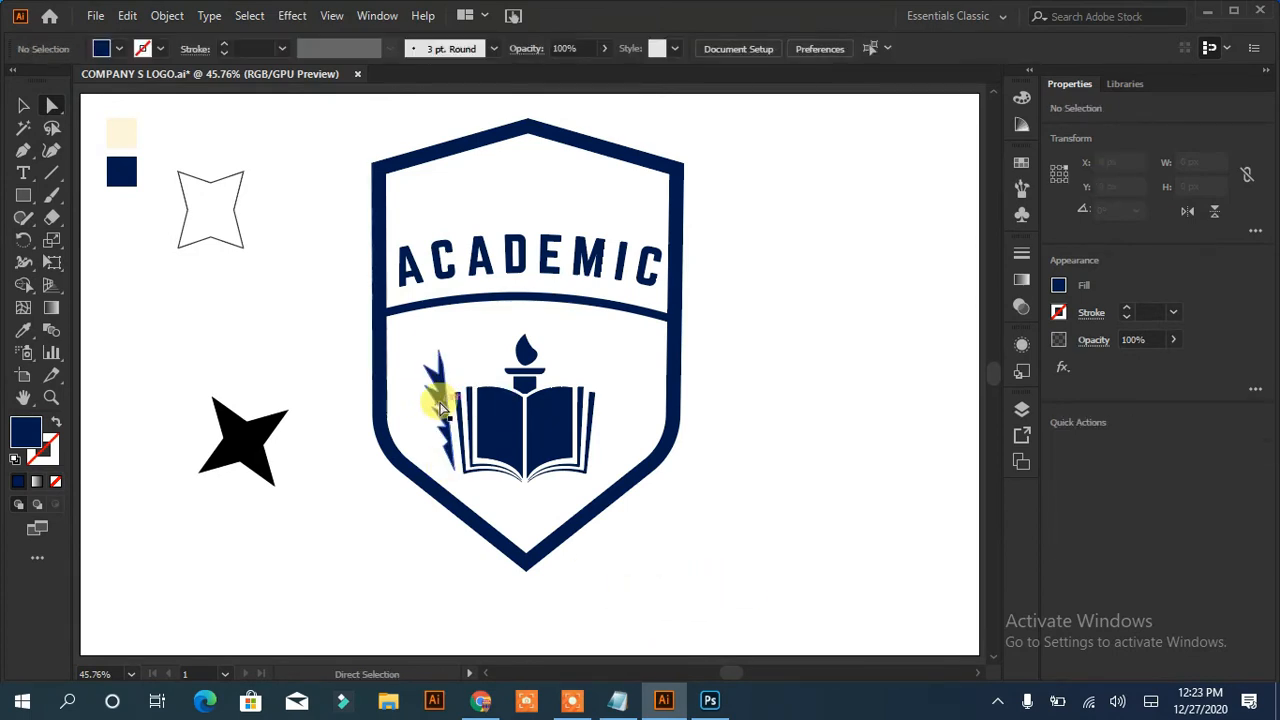
left_click(440, 406)
left_click(26, 106)
left_click(300, 310)
Create a reflected copy of the jagged leaf, flipped left to right.
left_click(440, 394)
right_click(440, 396)
mouse_move(535, 562)
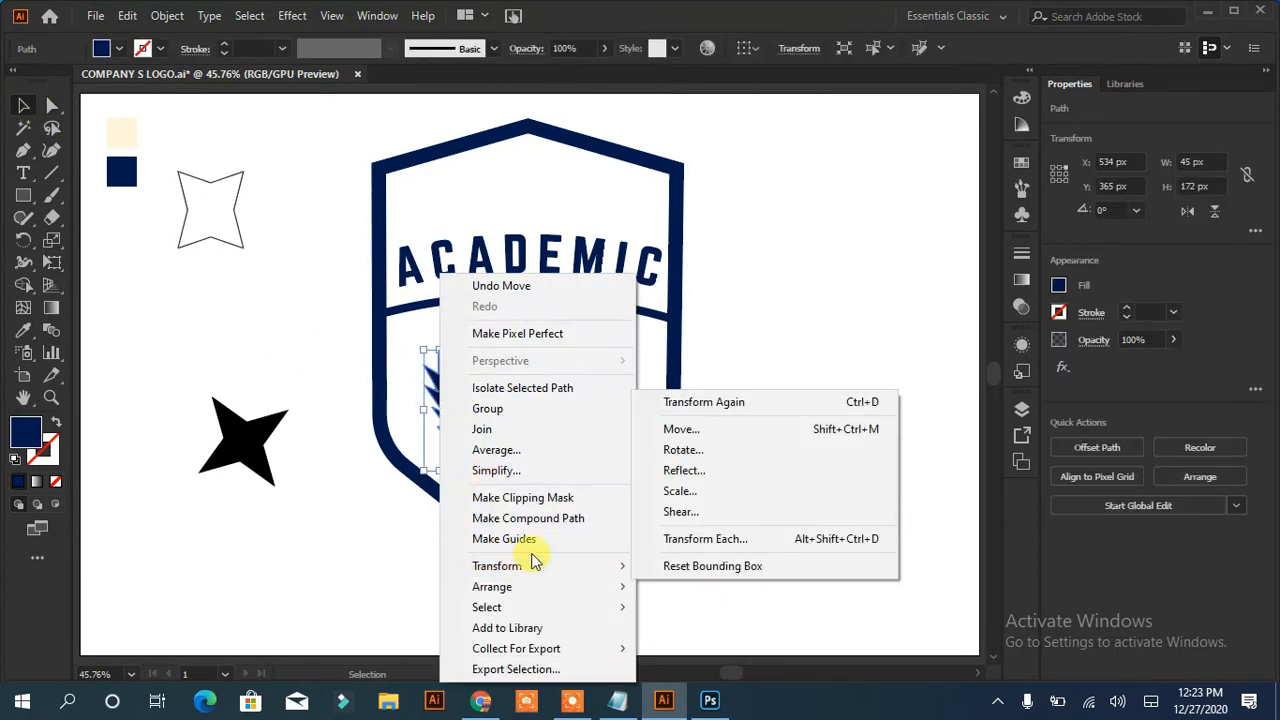
left_click(731, 471)
key("Return")
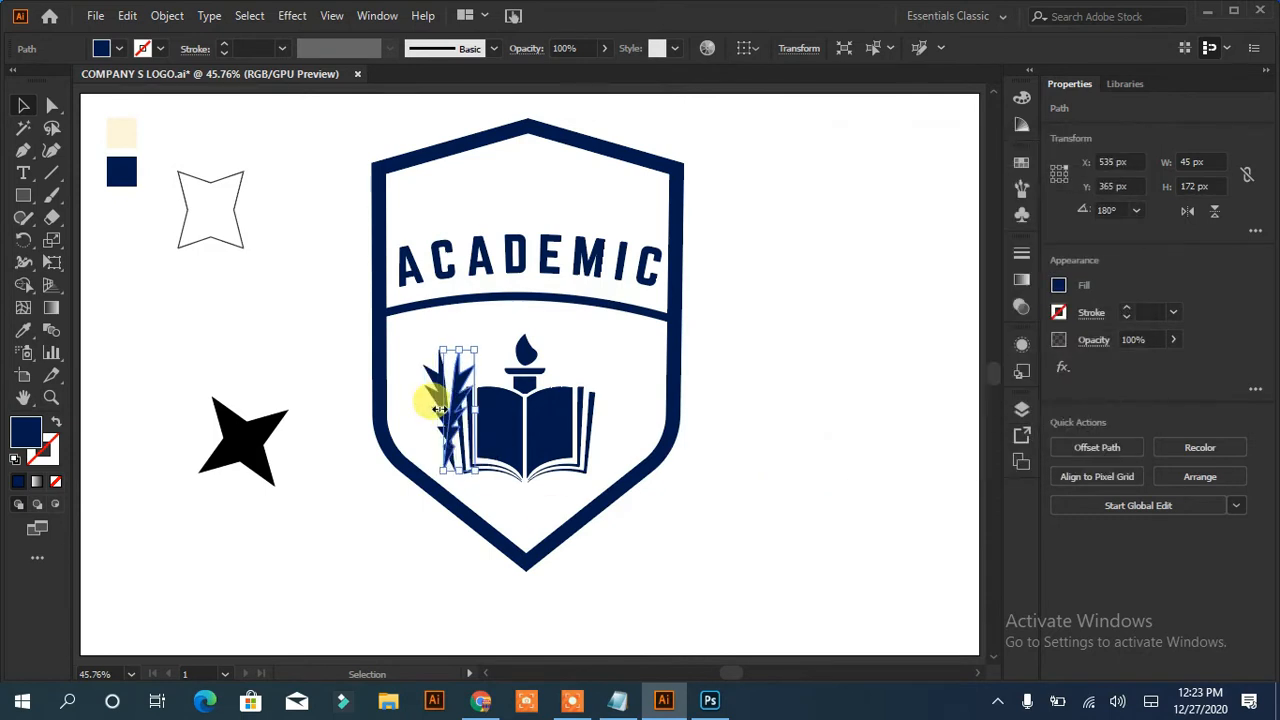
Move the mirrored leaf horizontally to the book's right side so it balances the original leaf.
key("shift+Right")
key("shift+Right")
key("shift+Right")
key("shift+Right")
key("shift+Right")
key("shift+Right")
key("shift+Right")
key("shift+Right")
key("shift+Right")
key("shift+Right")
key("shift+Right")
key("shift+Right")
key("shift+Right")
key("shift+Right")
key("shift+Right")
key("shift+Right")
key("shift+Right")
key("shift+Right")
key("shift+Right")
key("shift+Right")
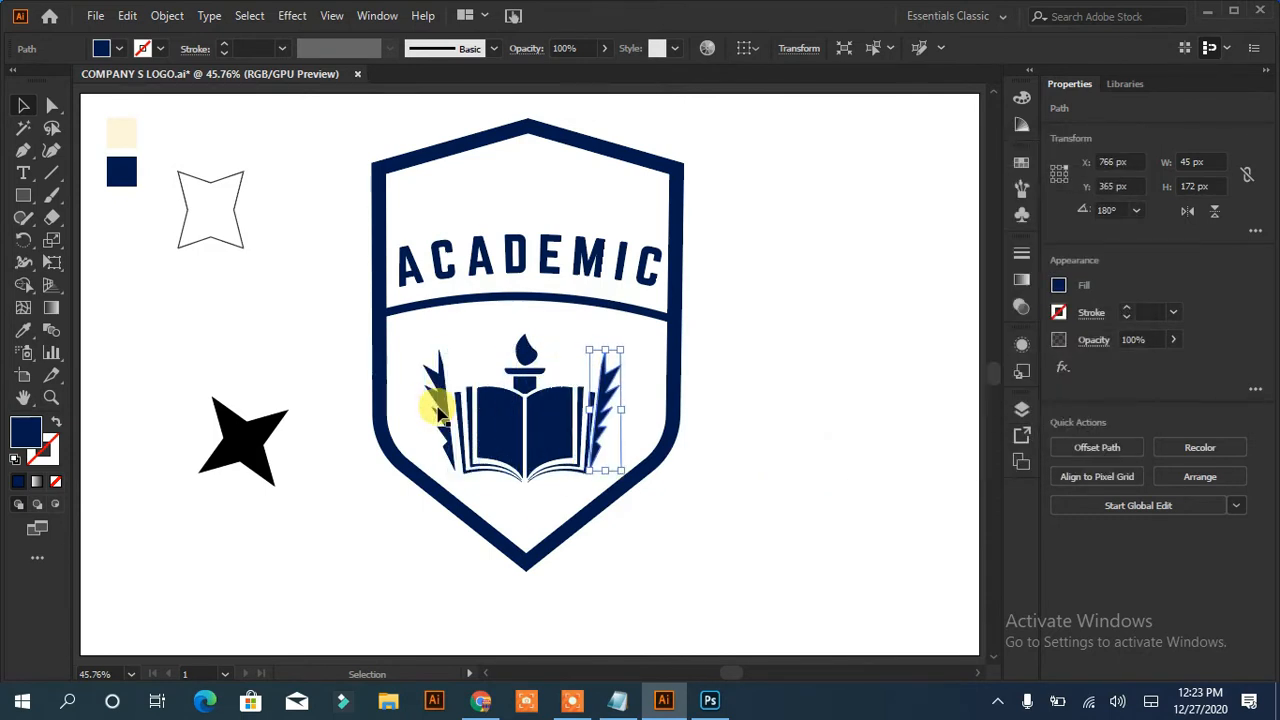
key("Right")
key("Right")
key("Right")
key("Right")
key("Right")
key("Right")
key("Right")
key("Right")
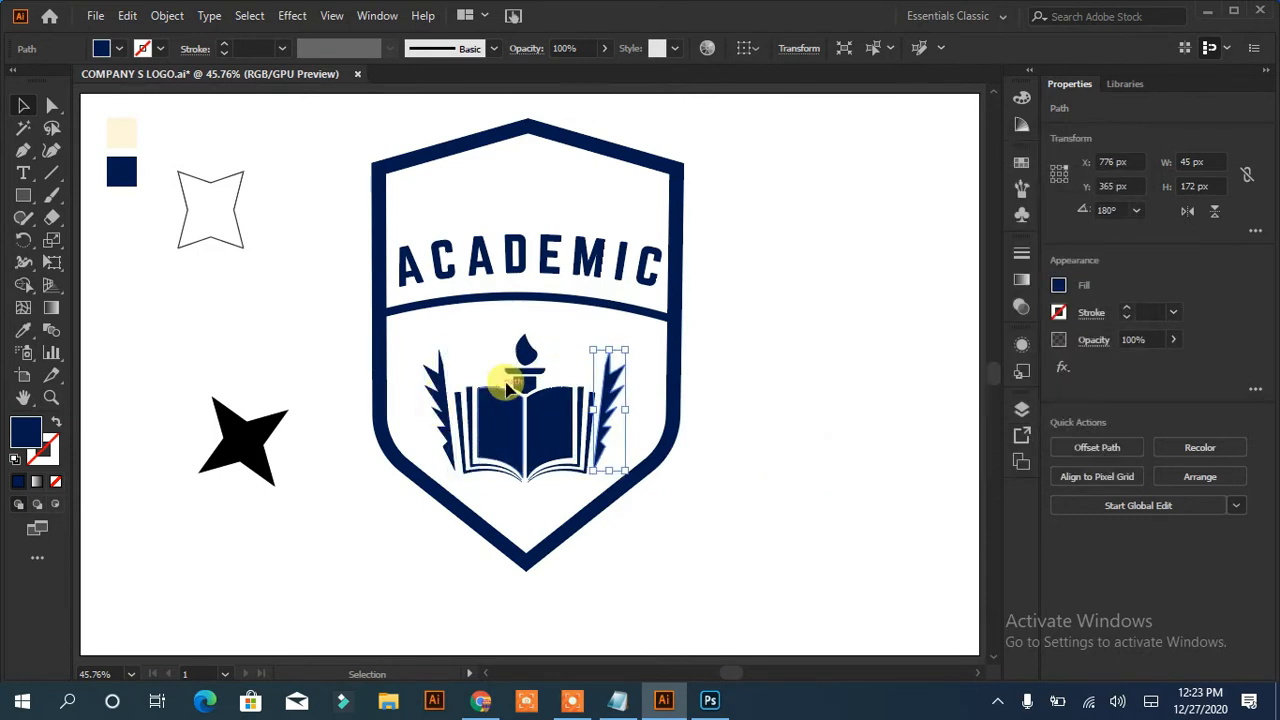
left_click(677, 571)
Place the black four-pointed star upright above ACADEMIC at the shield's centre, with a smaller copy about 52 px wide on each side.
left_click_drag(237, 437, 546, 212)
left_click_drag(557, 162, 595, 200)
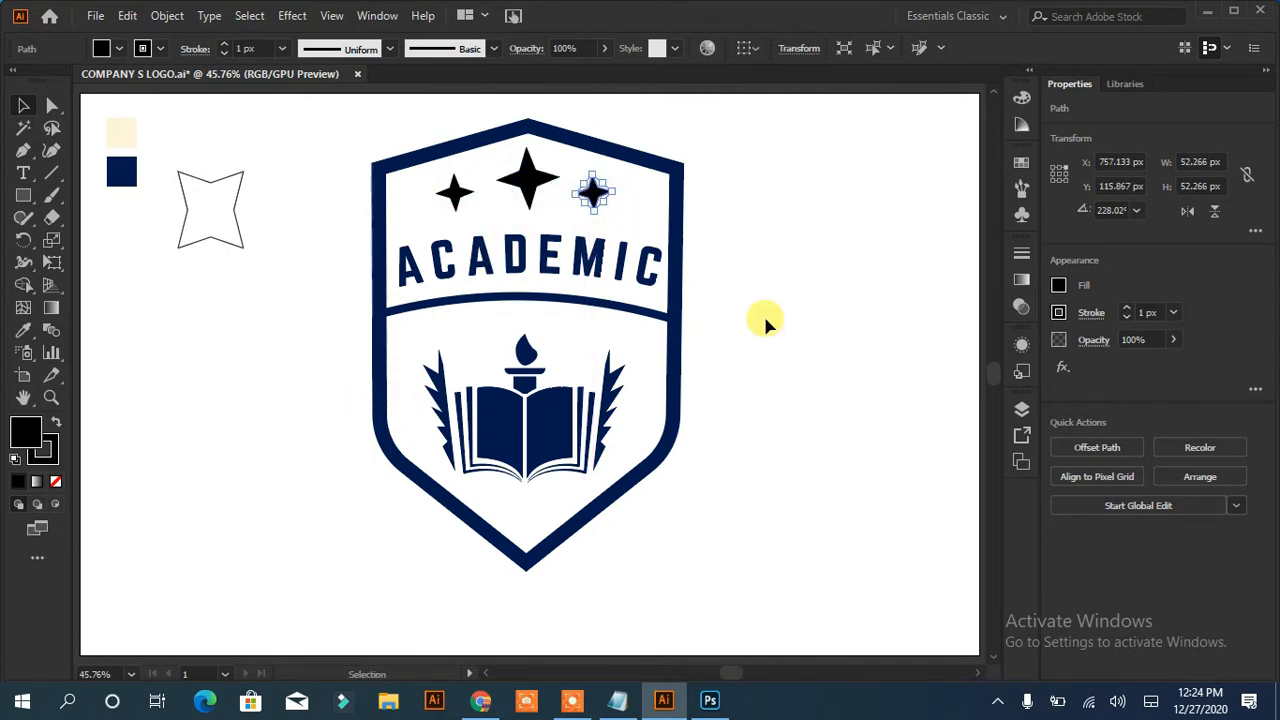
key("Right")
key("Right")
key("Right")
key("Right")
key("Right")
key("Right")
key("Right")
key("Right")
key("Right")
key("Right")
key("Right")
key("Right")
key("Right")
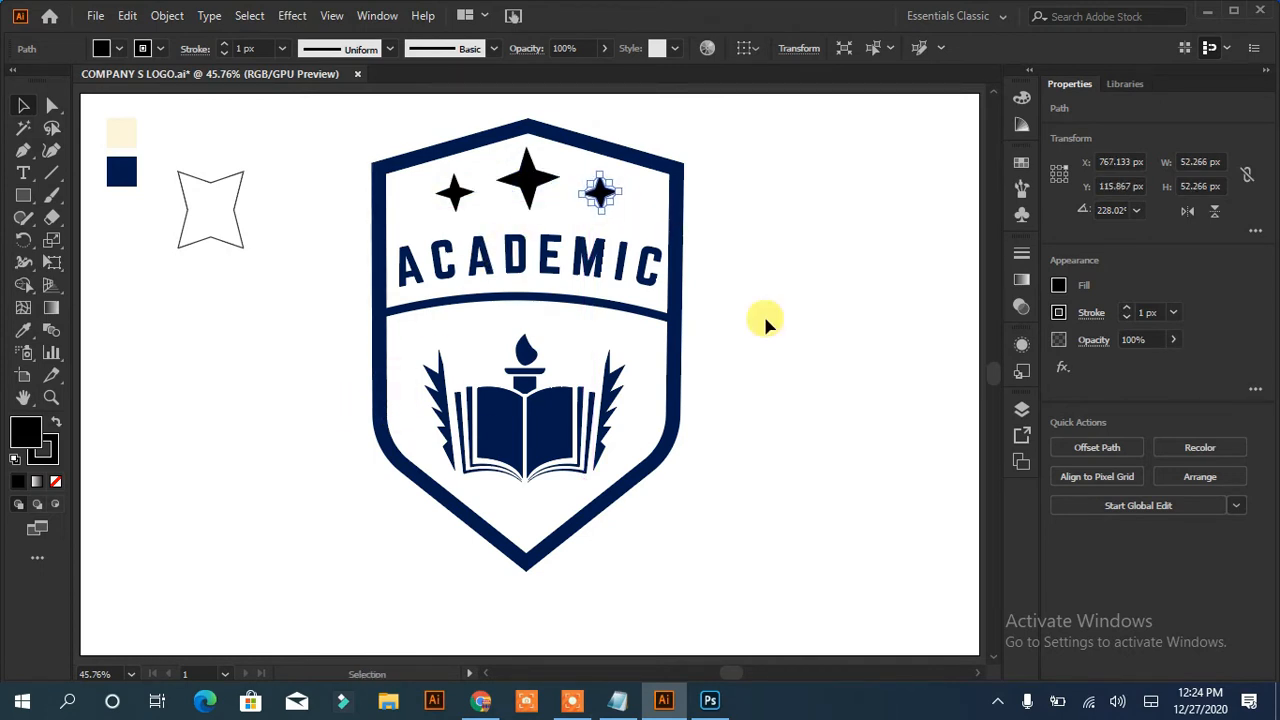
Recolour the three black stars above ACADEMIC with the navy swatch's fill and no outline.
left_click(831, 323)
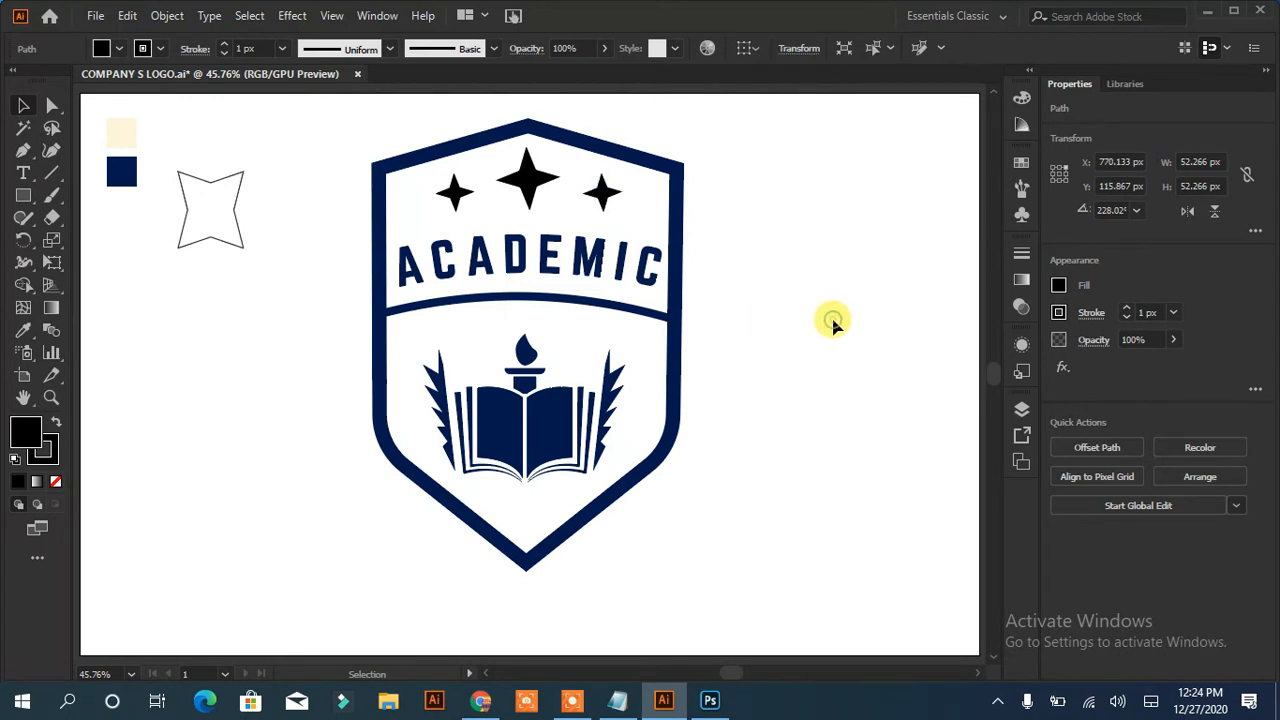
left_click(601, 192)
left_click(525, 178, "shift")
left_click(463, 194, "shift")
left_click(23, 330)
left_click(121, 173)
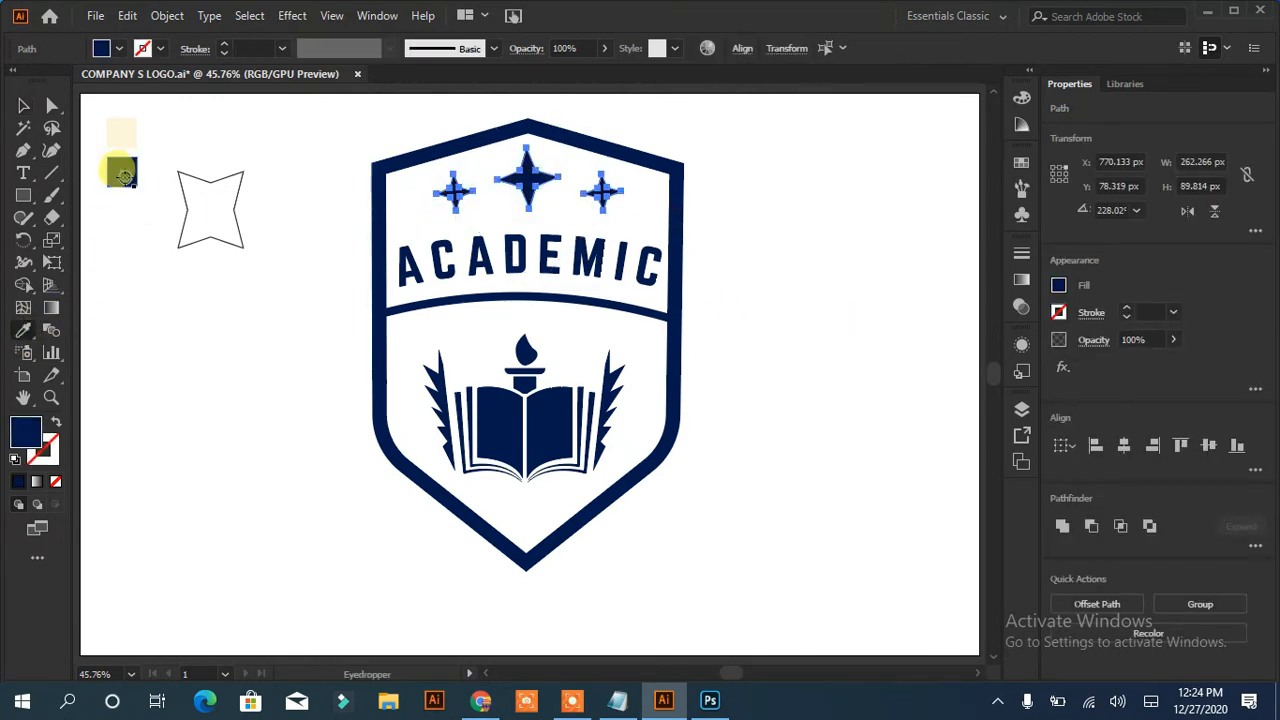
left_click(23, 105)
left_click(275, 413)
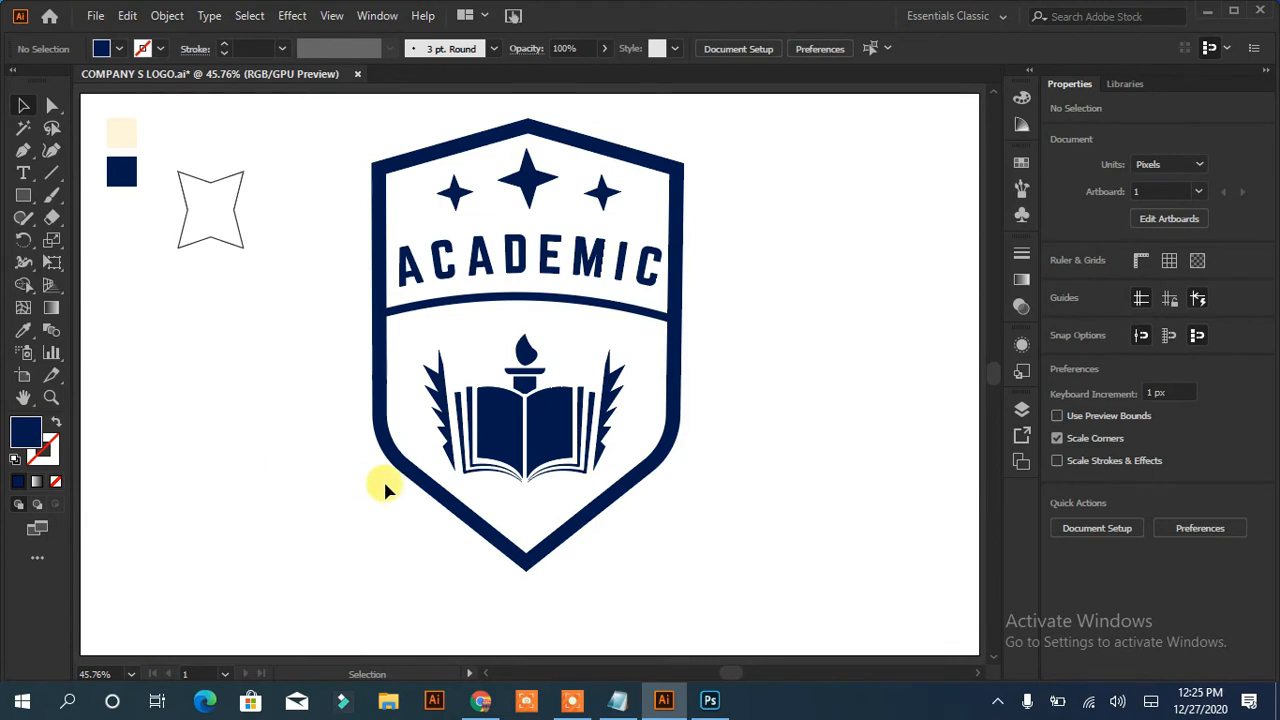
Add an 18 px text line beside the shield reading ESET and 2021, with a wide gap between the two.
left_click(24, 174)
left_click(438, 306)
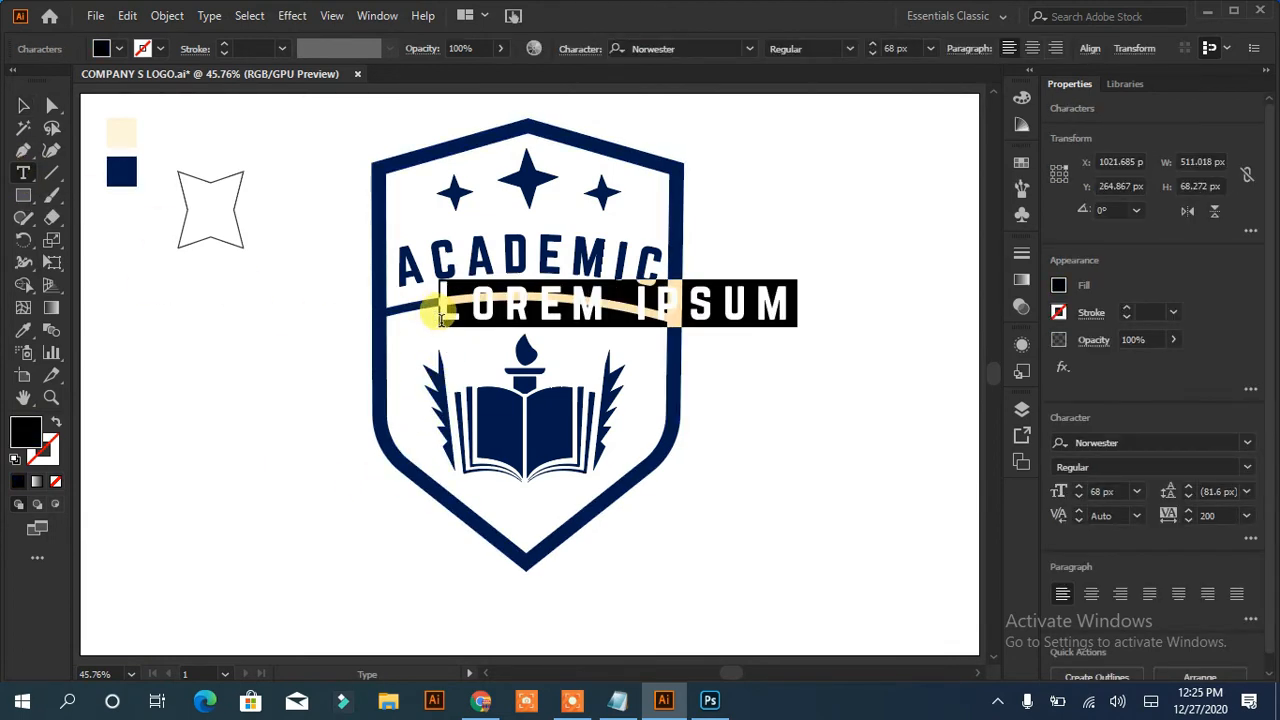
key("BackSpace")
left_click(1079, 498)
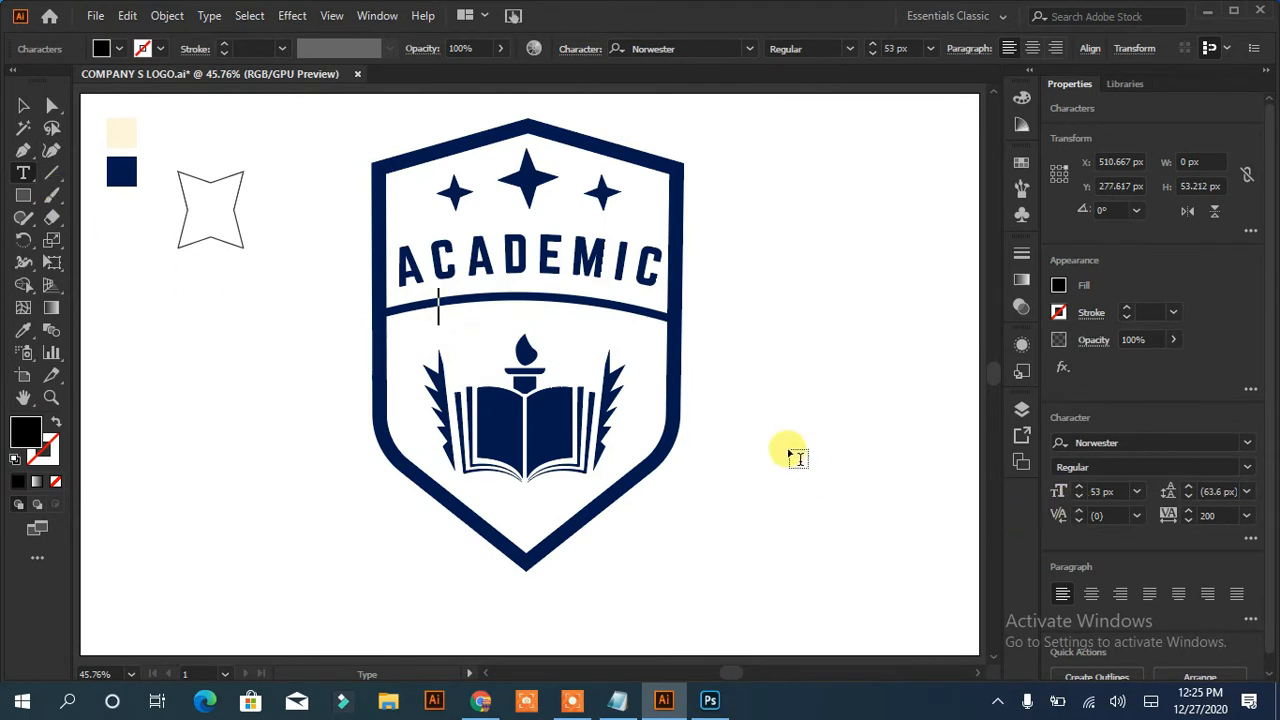
left_click(755, 342)
left_click(754, 342)
left_click(1079, 497)
left_click(1079, 498)
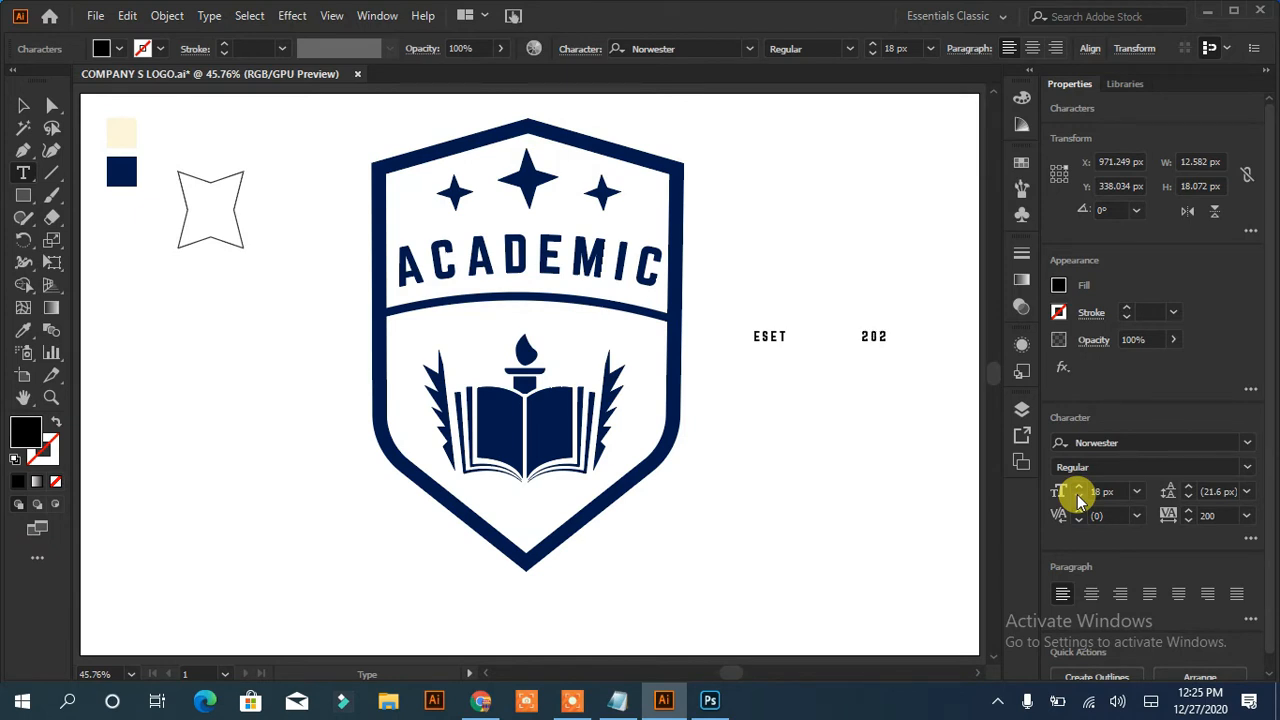
type("1")
key("Escape")
Move the ESET 2021 text so it straddles the torch flame and recolour it with the navy swatch.
left_click_drag(837, 337, 569, 346)
key("i")
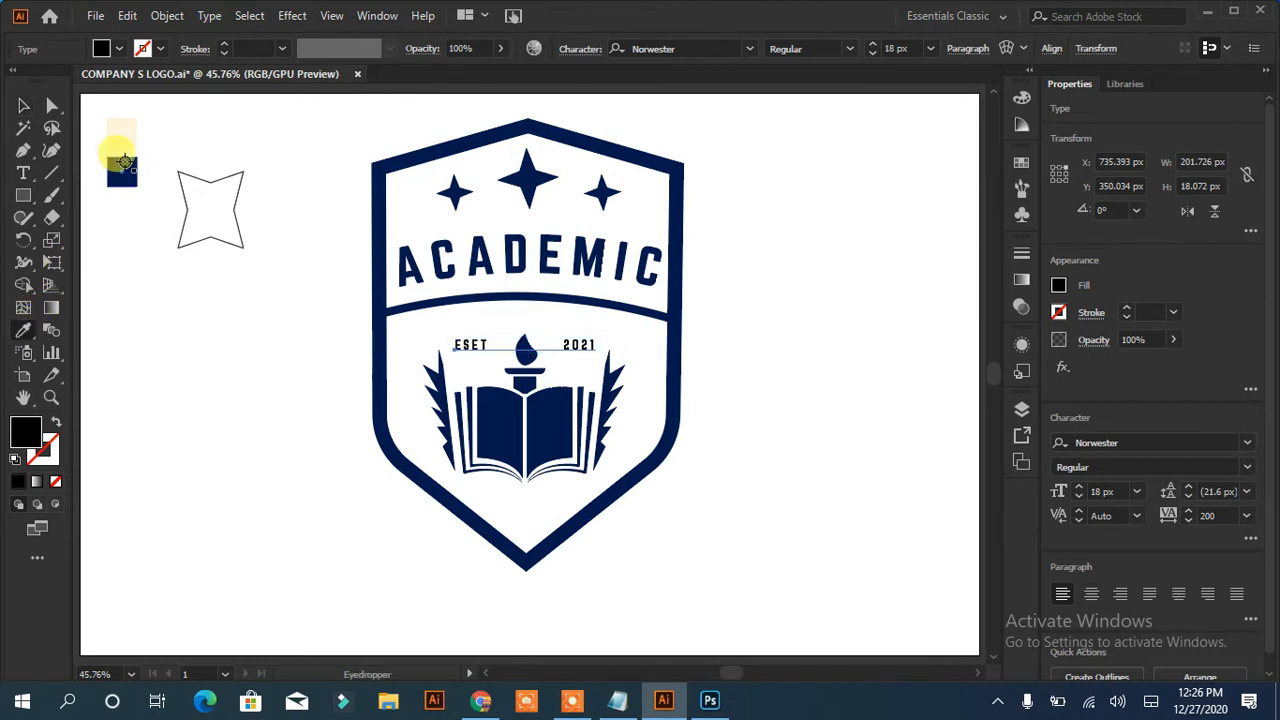
left_click(24, 106)
left_click(235, 230)
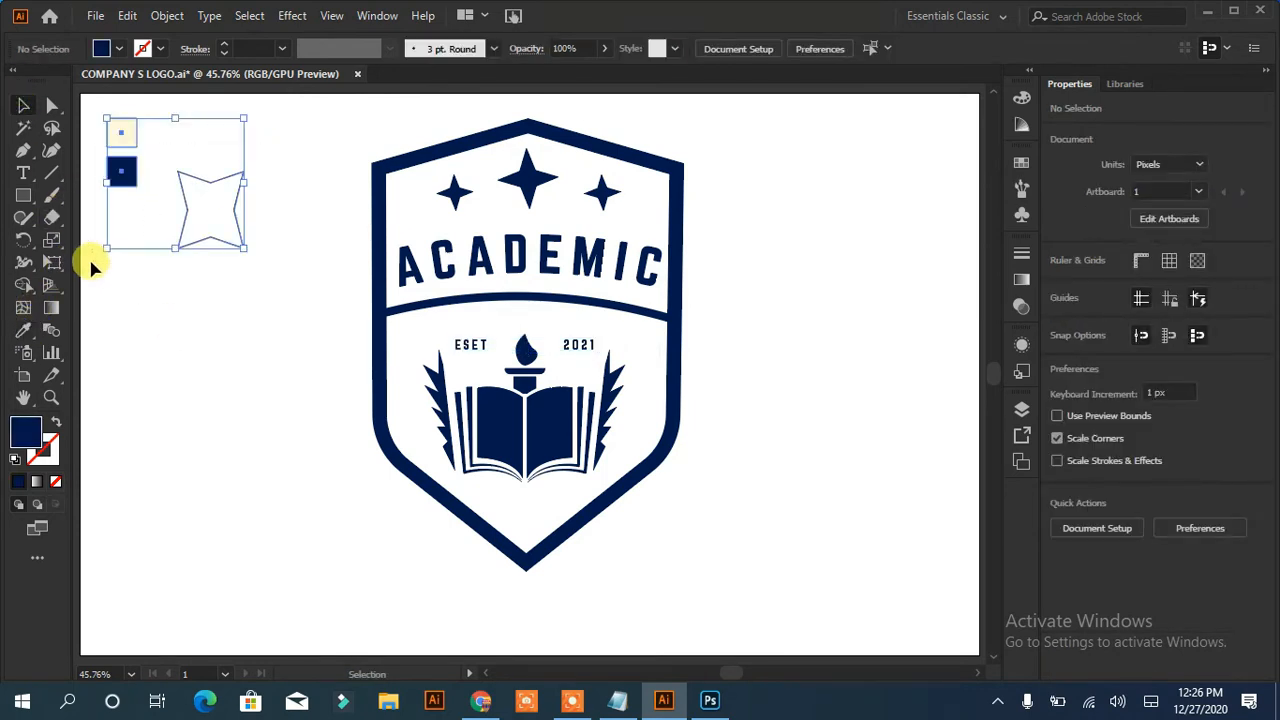
Delete the leftover unfilled star outline beside the colour swatches.
left_click(171, 313)
left_click(205, 239)
key("Delete")
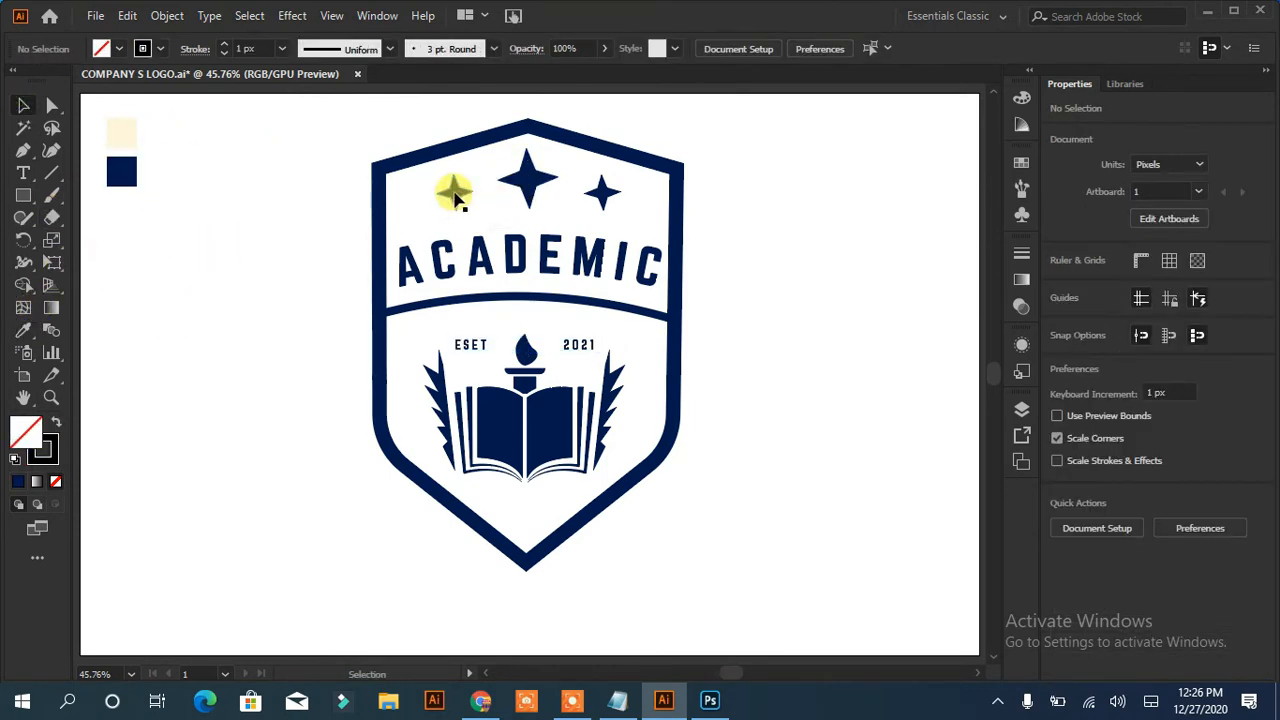
Place three copies of the small star in a triangle below the book and shrink the outer two.
left_click_drag(455, 197, 561, 501)
left_click_drag(556, 500, 492, 500)
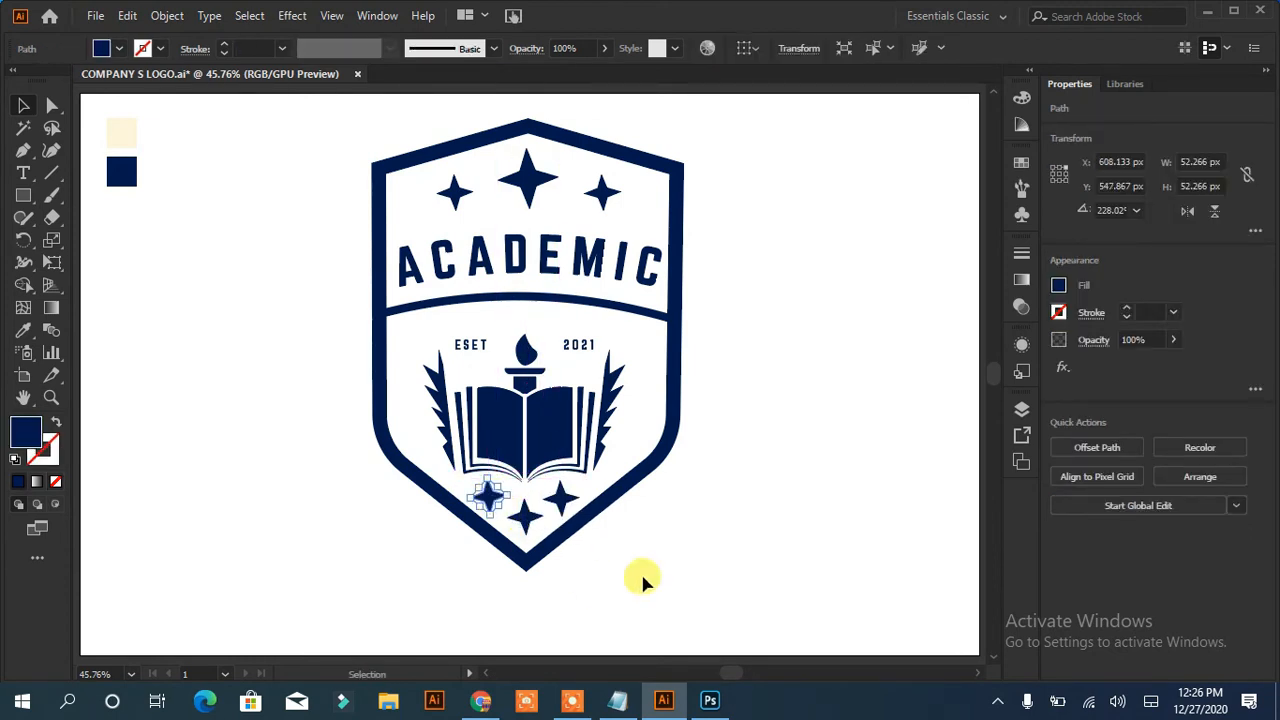
left_click(563, 503)
left_click_drag(563, 518, 491, 503)
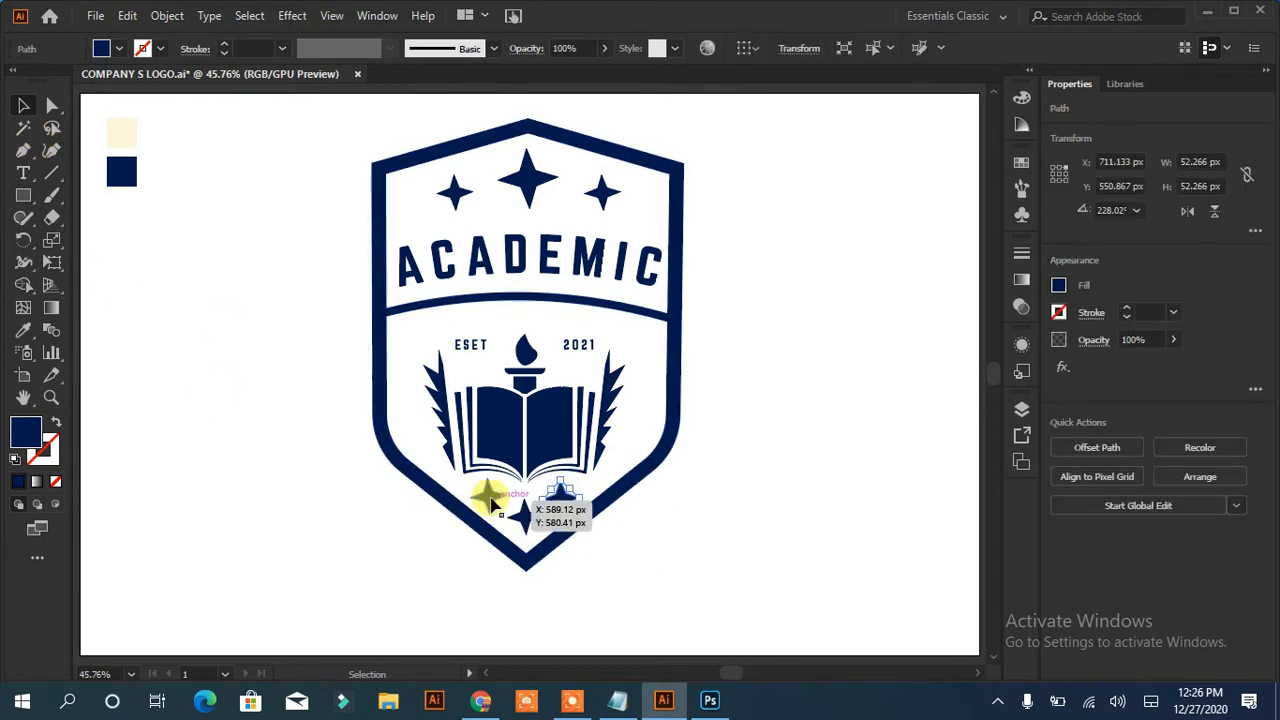
left_click(491, 503, "shift")
left_click_drag(528, 554, 524, 546)
left_click(620, 570)
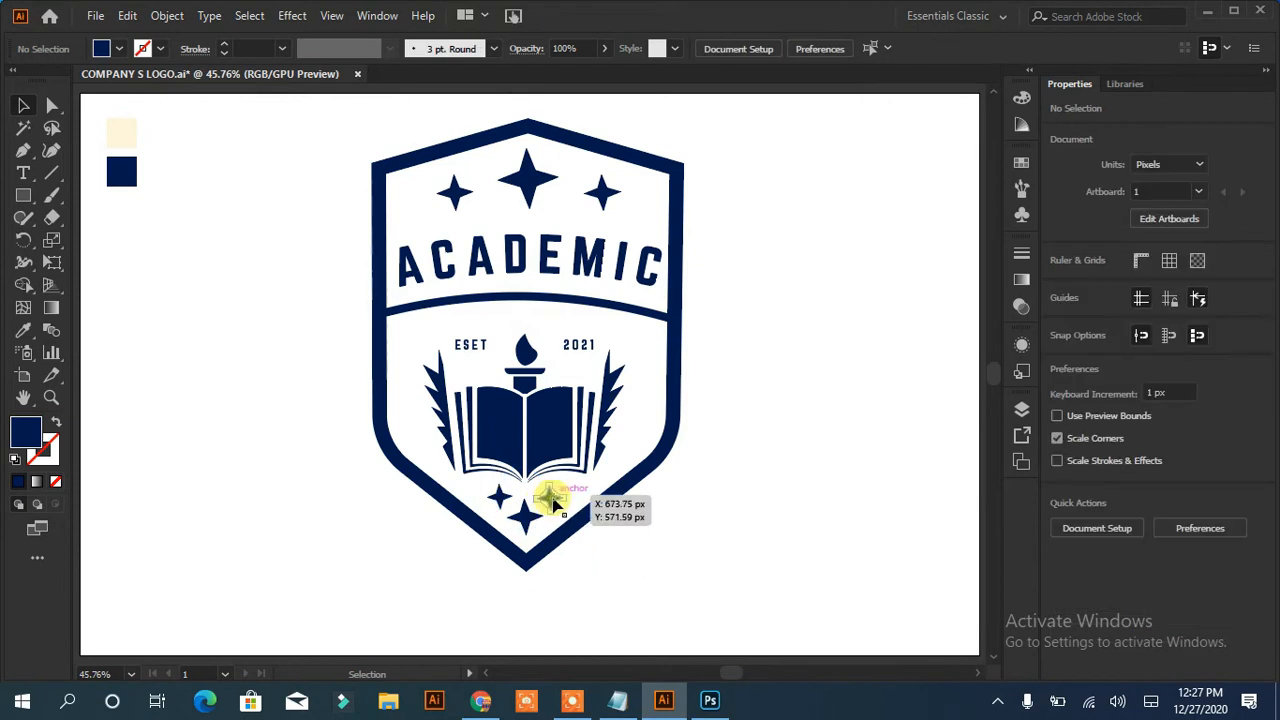
Move the two smaller lower stars outward so they sit evenly on each side of the central one.
left_click(547, 498)
left_click_drag(563, 497, 487, 496)
left_click(726, 482)
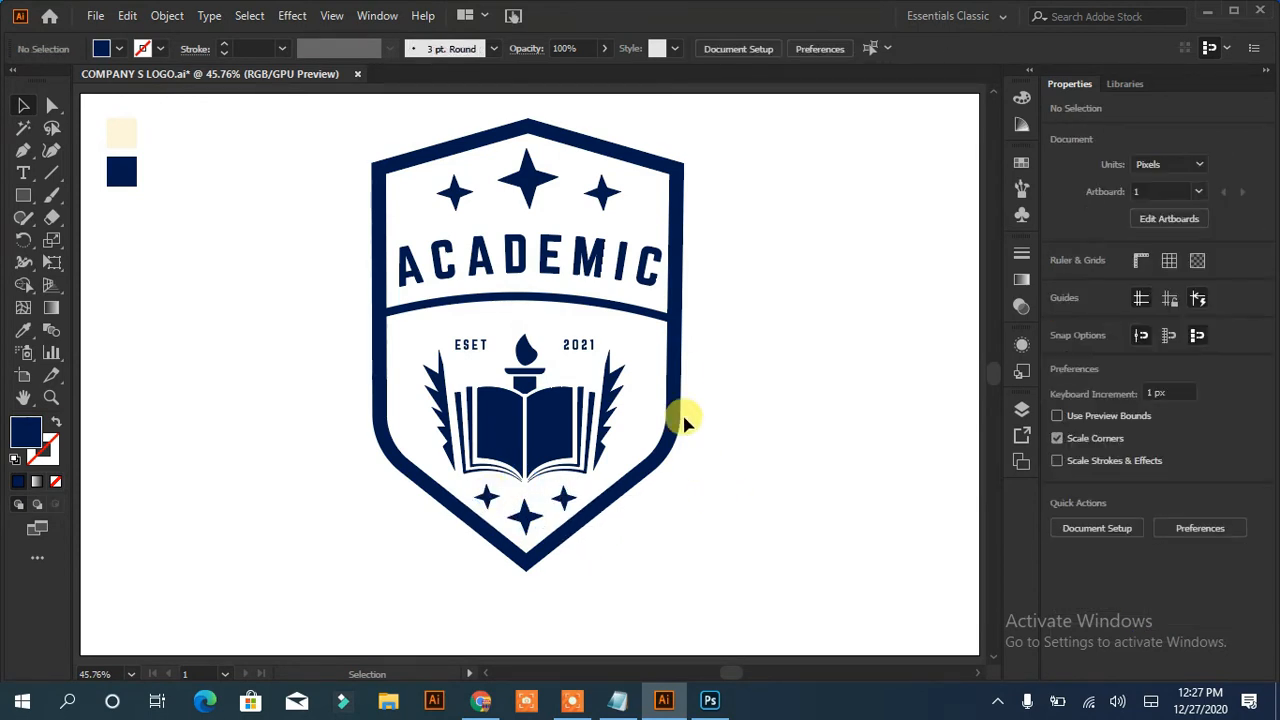
Create an offset path from the shield frame and turn it into an unfilled 1 px navy outline.
left_click(380, 443)
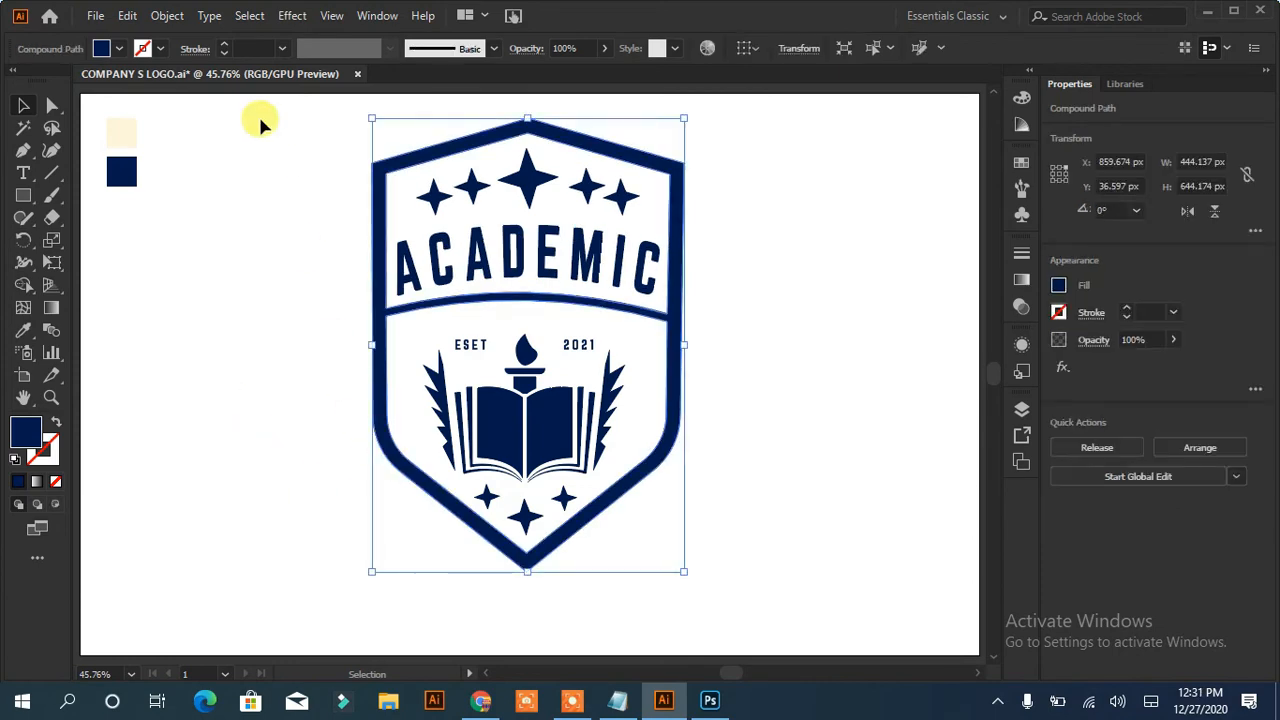
left_click(167, 16)
mouse_move(300, 453)
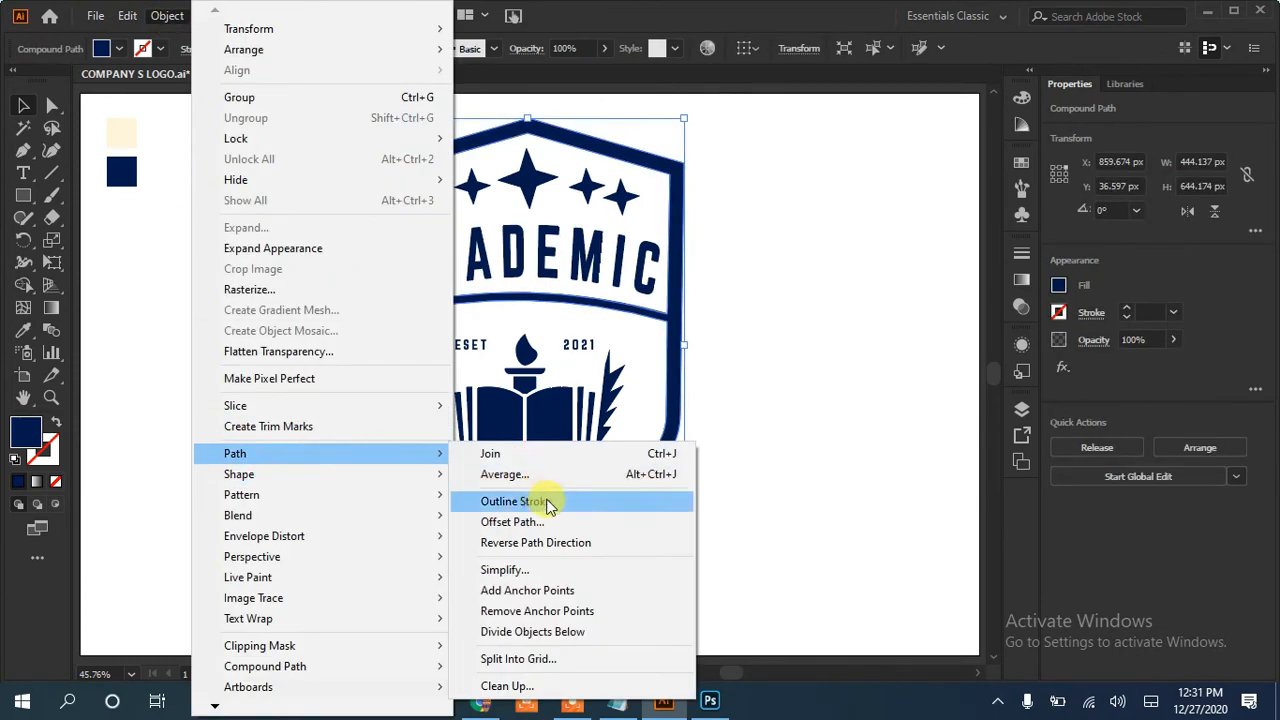
left_click(530, 522)
left_click(539, 582)
left_click(650, 583)
left_click(56, 422)
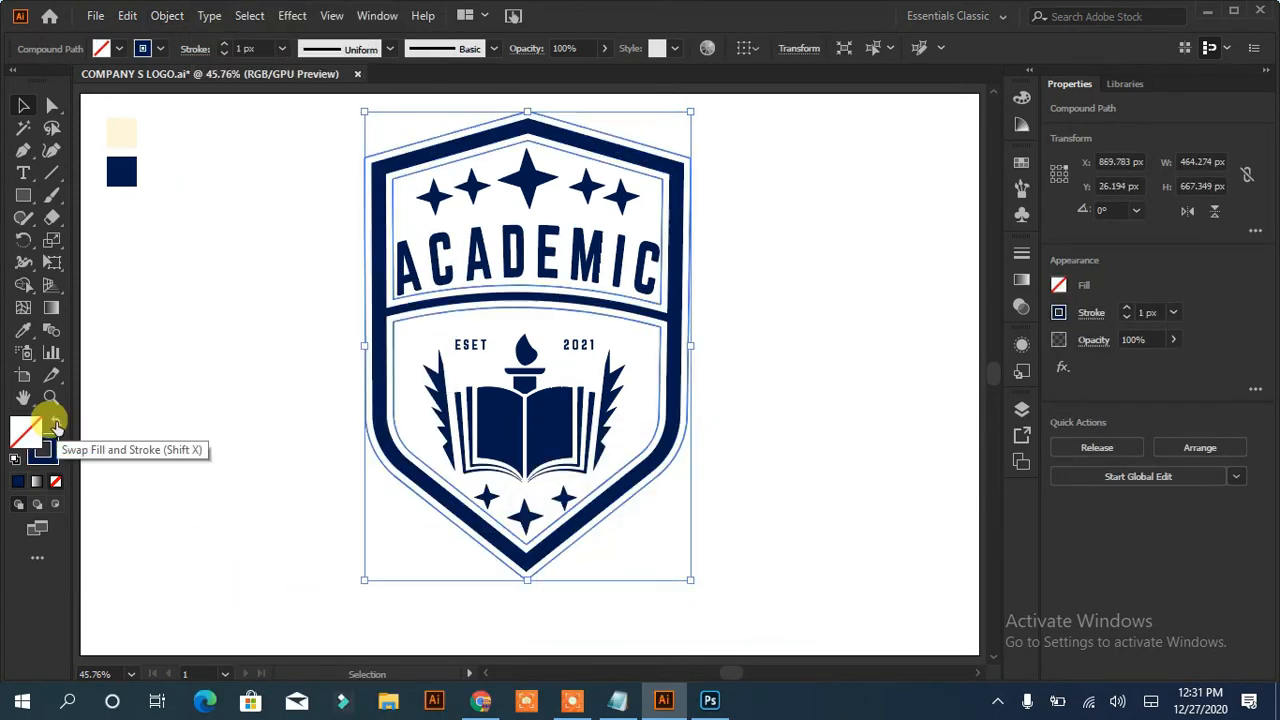
left_click(208, 420)
Group all the logo artwork and scale it down to about 319 by 458 px near the artboard's centre.
left_click(525, 498)
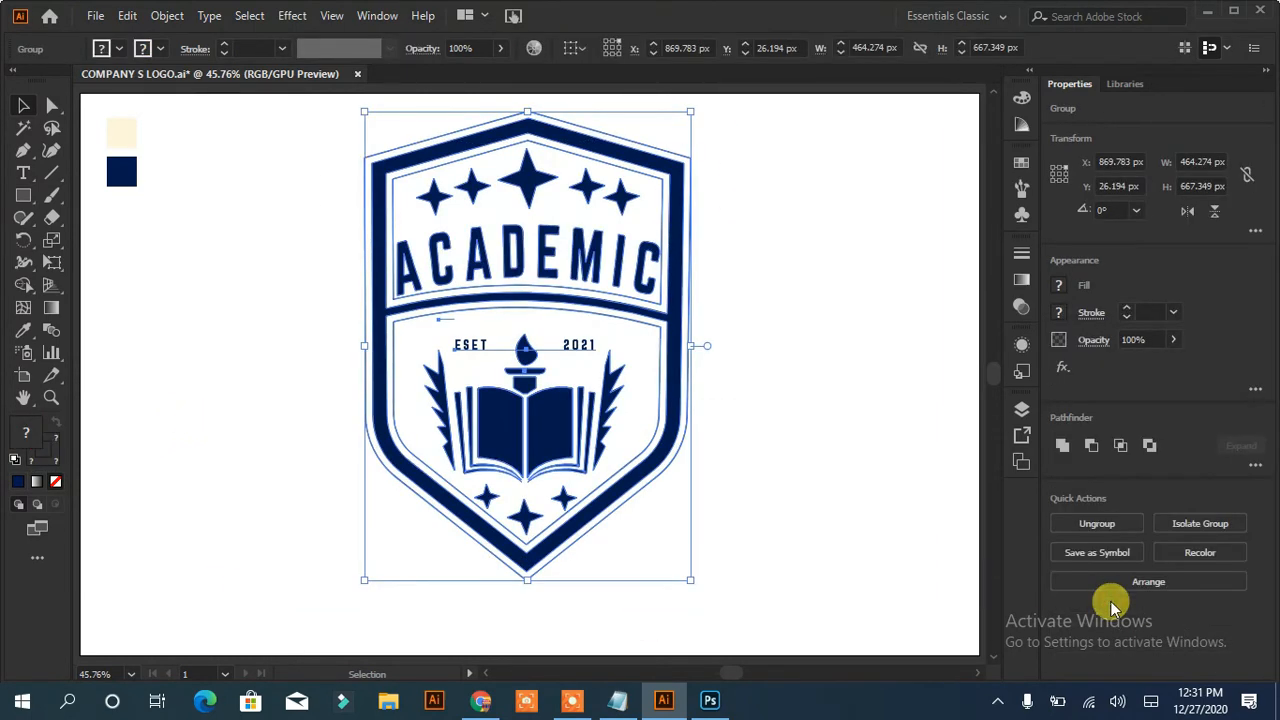
left_click_drag(558, 375, 555, 340)
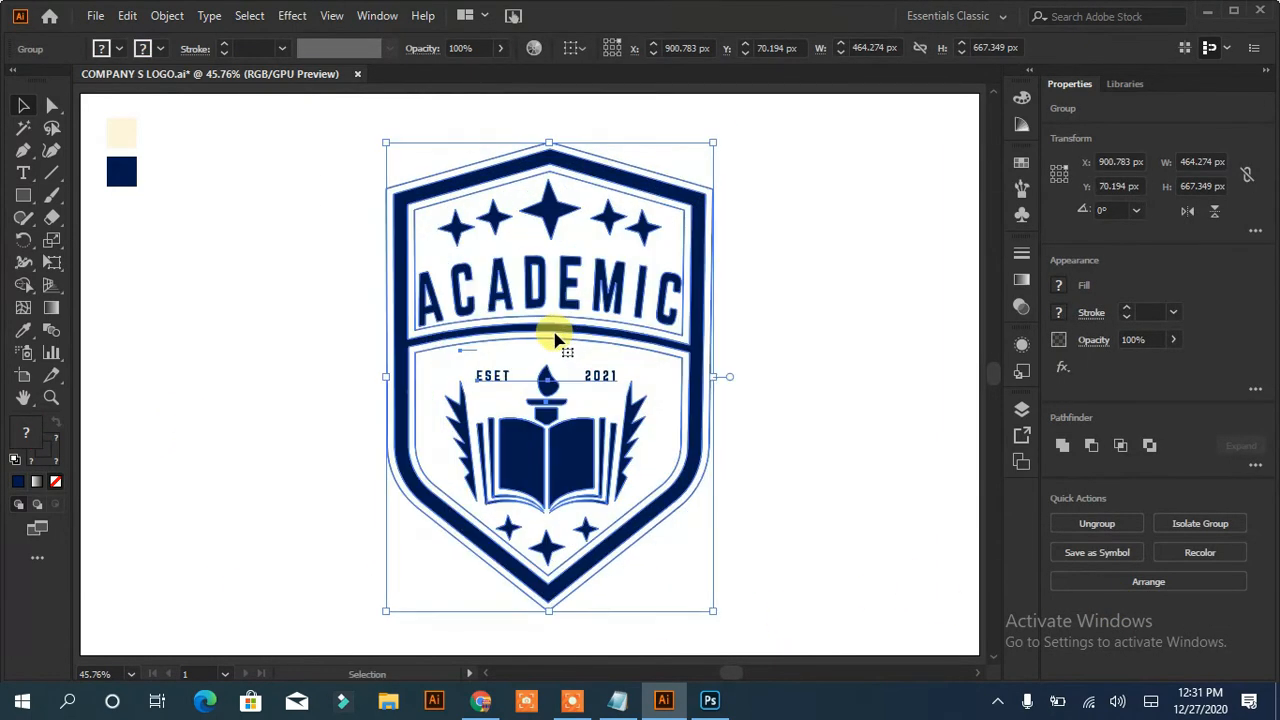
left_click_drag(711, 610, 665, 535)
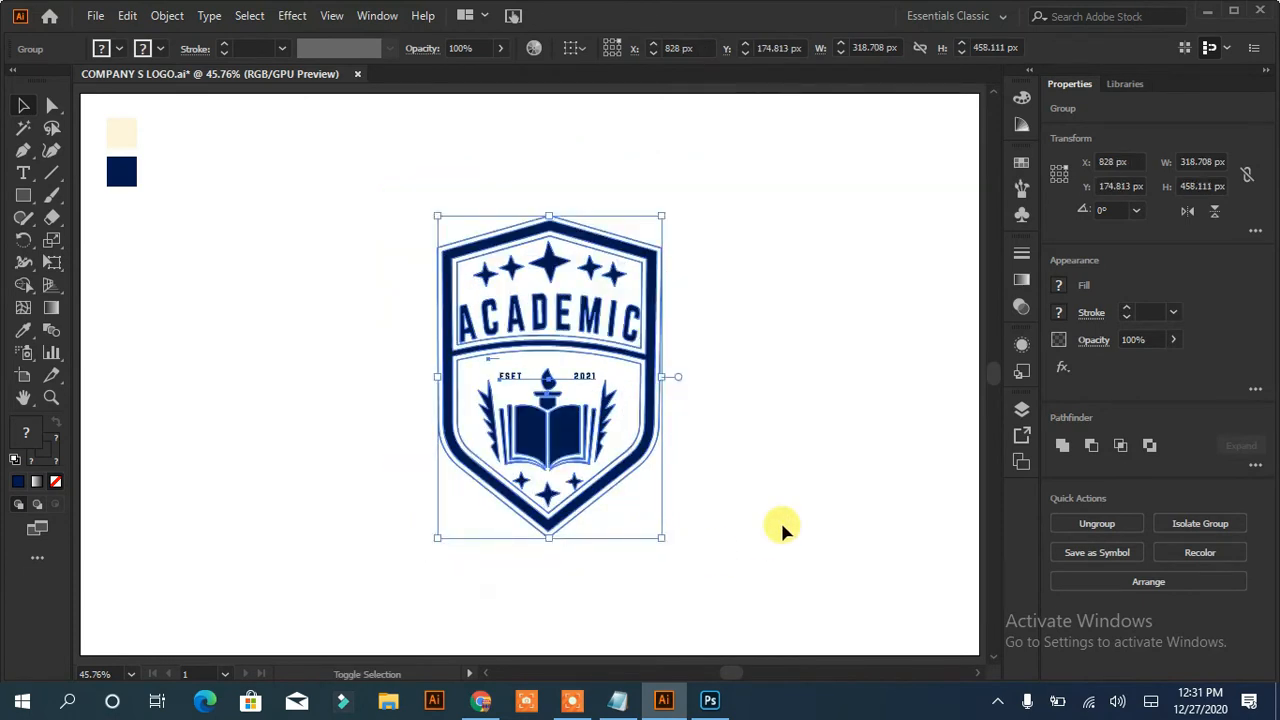
left_click(797, 514)
Draw a rectangle about 1015 by 713 px around the logo, fill it with the cream swatch colour and send it to the back.
left_click(24, 195)
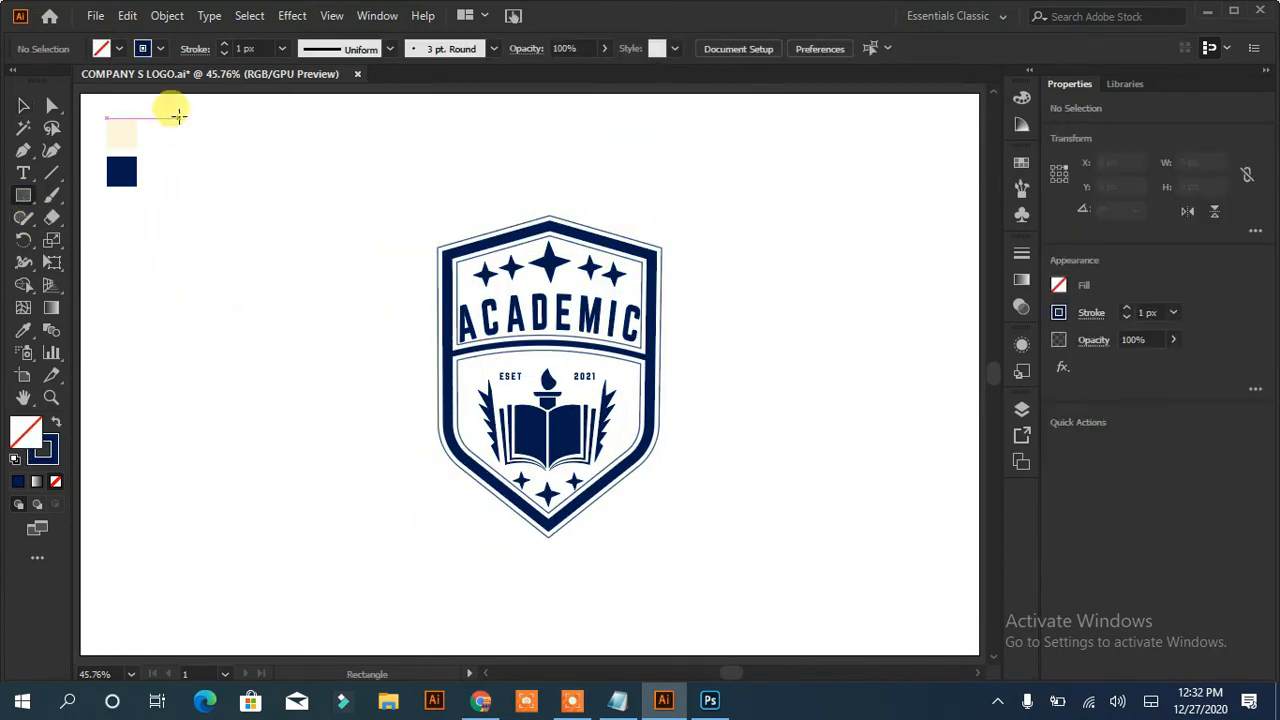
mouse_move(177, 113)
left_mouse_down()
mouse_move(749, 597)
mouse_move(890, 614)
left_mouse_up()
key("i")
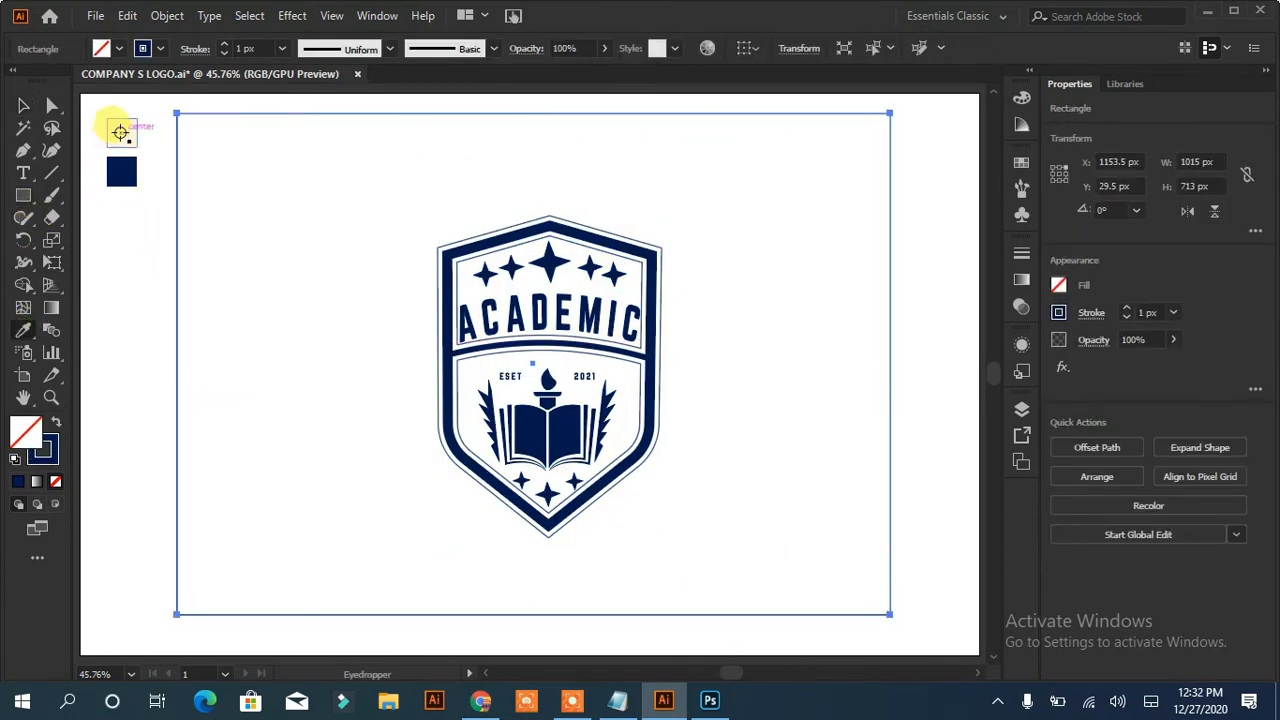
left_click(121, 131)
left_click(23, 105)
right_click(216, 275)
mouse_move(320, 587)
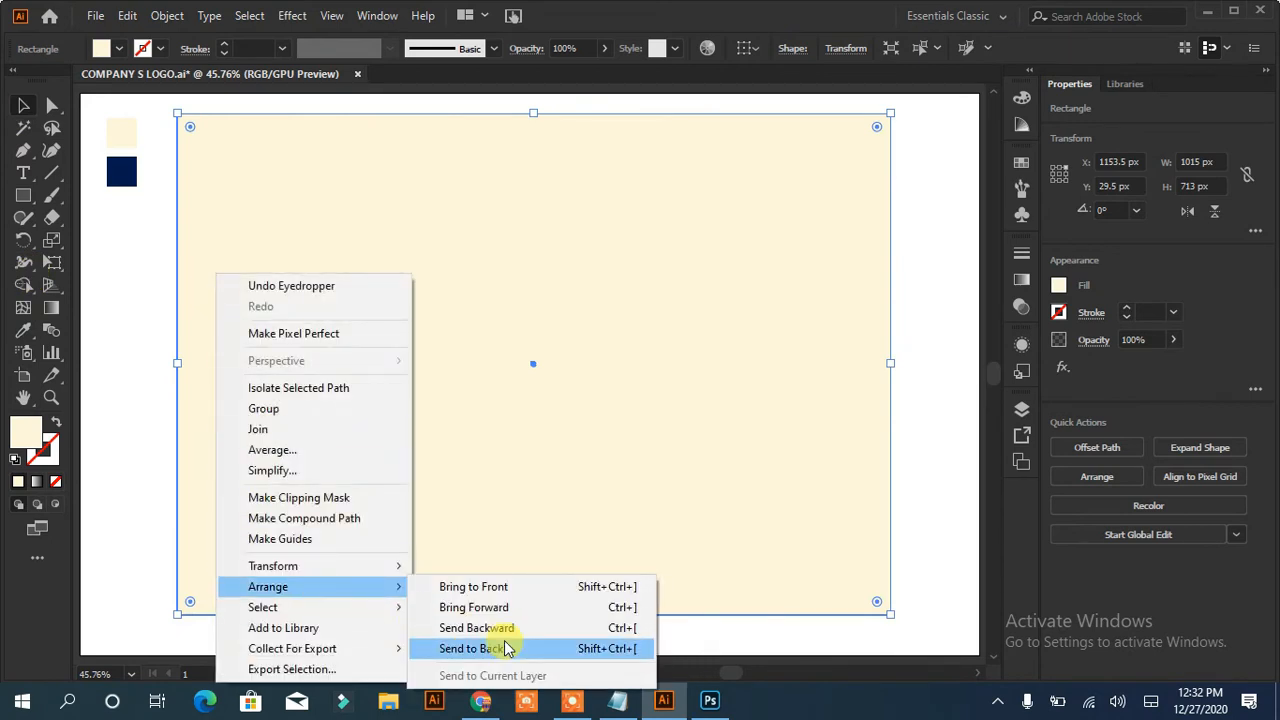
left_click(500, 648)
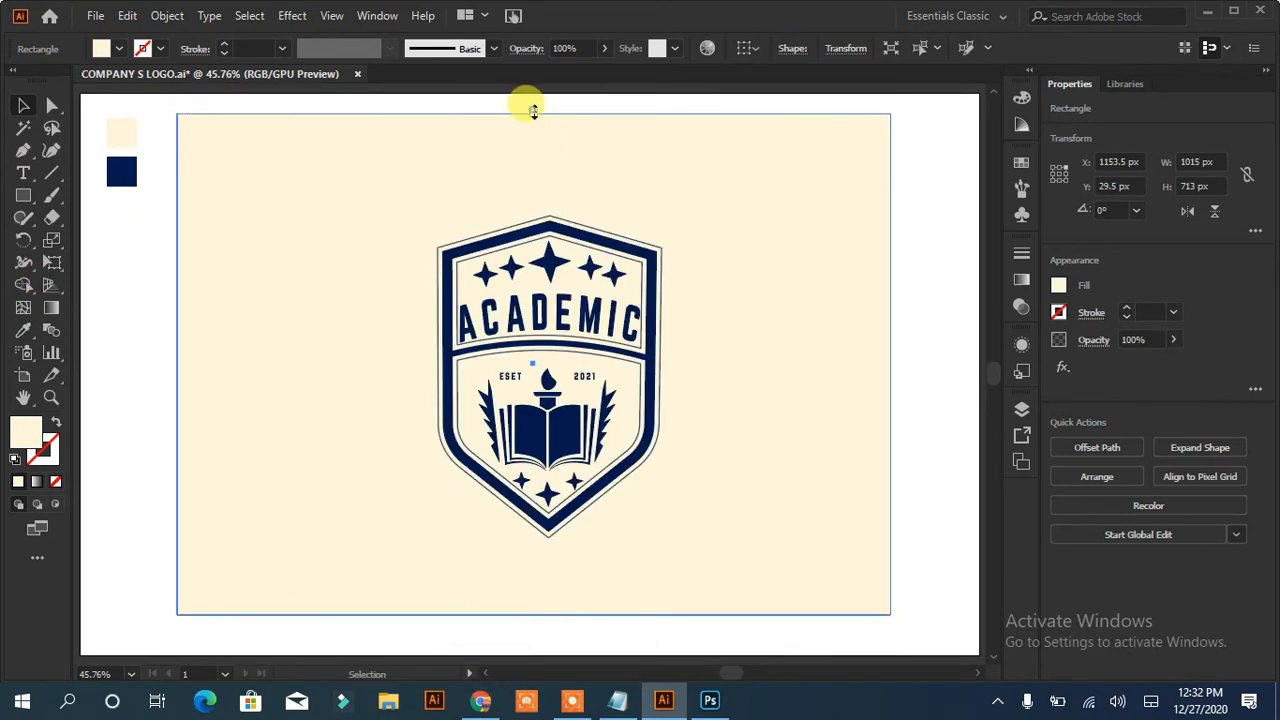
Stretch the cream background's four edges to the artboard edges, making it 1280 by 800 px.
left_click_drag(533, 111, 523, 171)
scroll(709, 257, "down", 3)
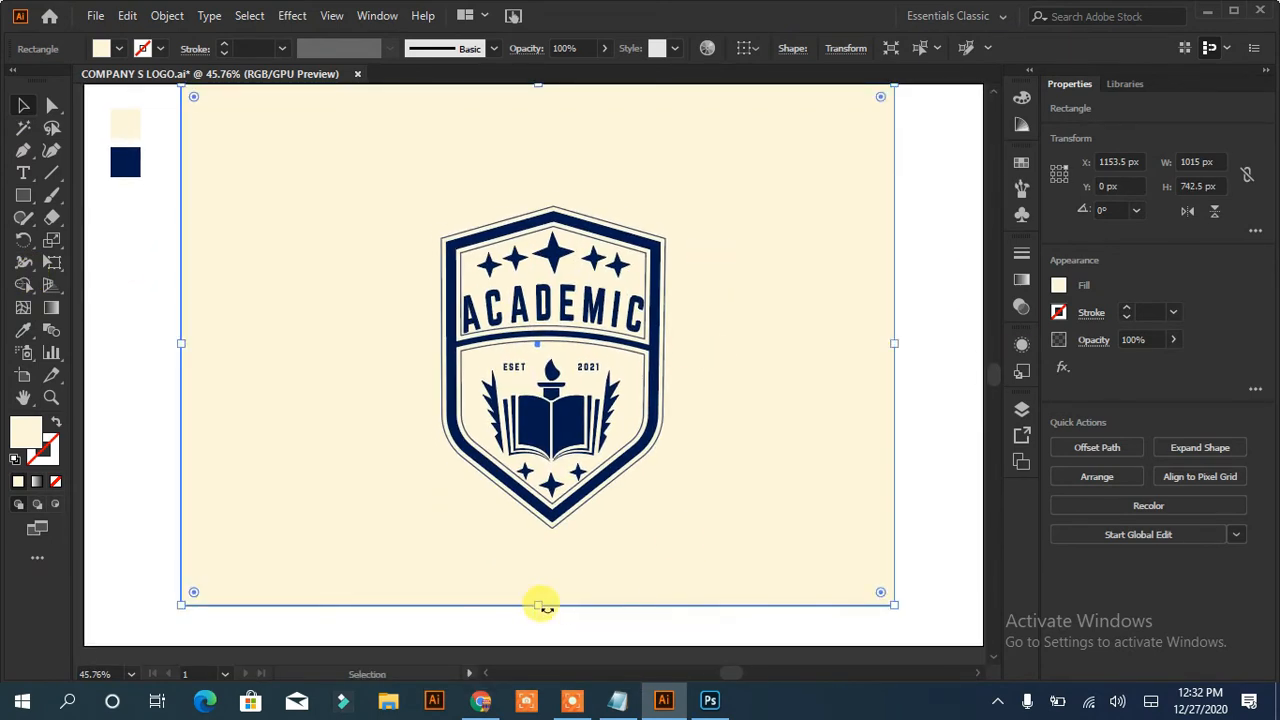
left_click_drag(540, 606, 537, 646)
left_click_drag(894, 343, 980, 370)
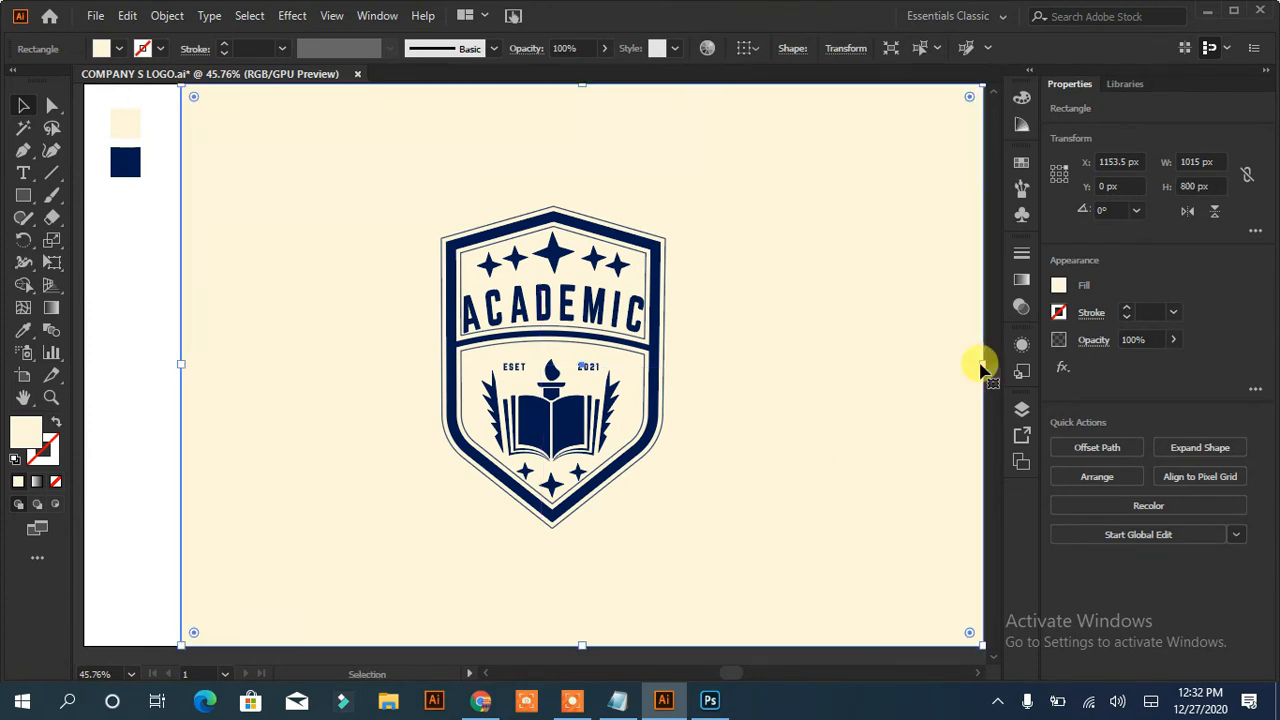
left_click_drag(181, 364, 134, 360)
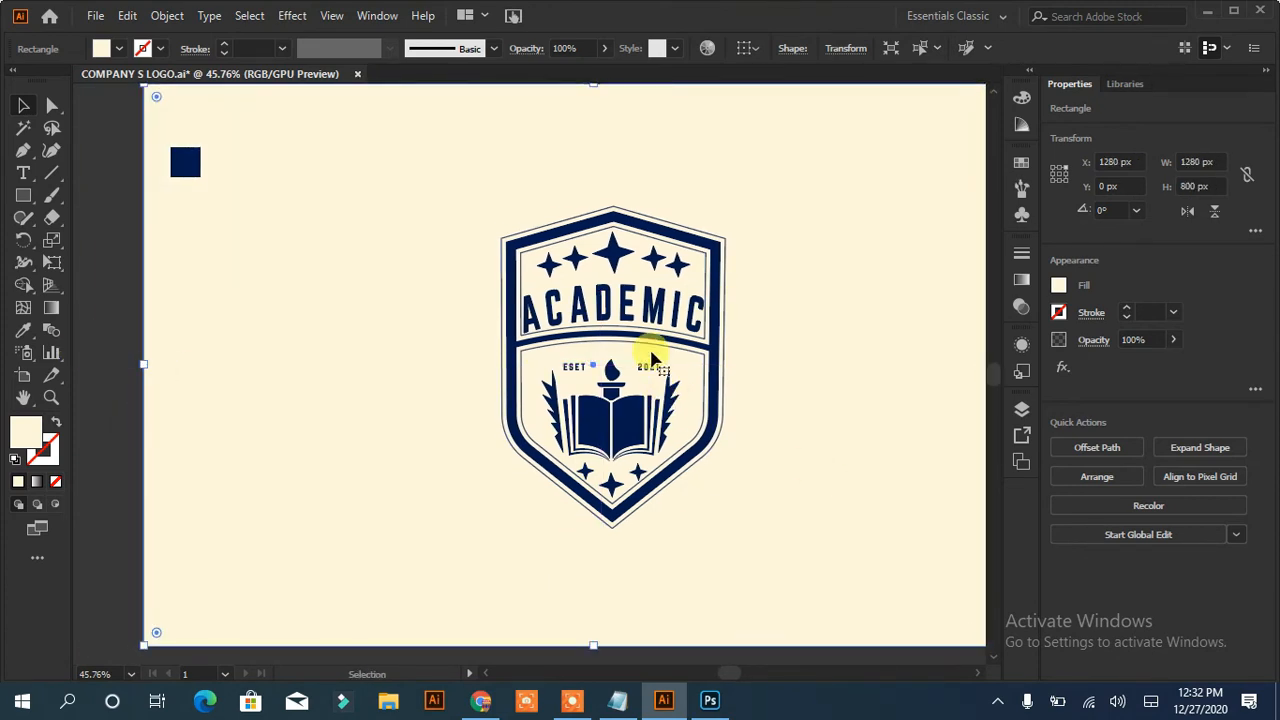
Enlarge the grouped logo proportionally around its centre so it fills more of the background's height.
left_click(614, 443)
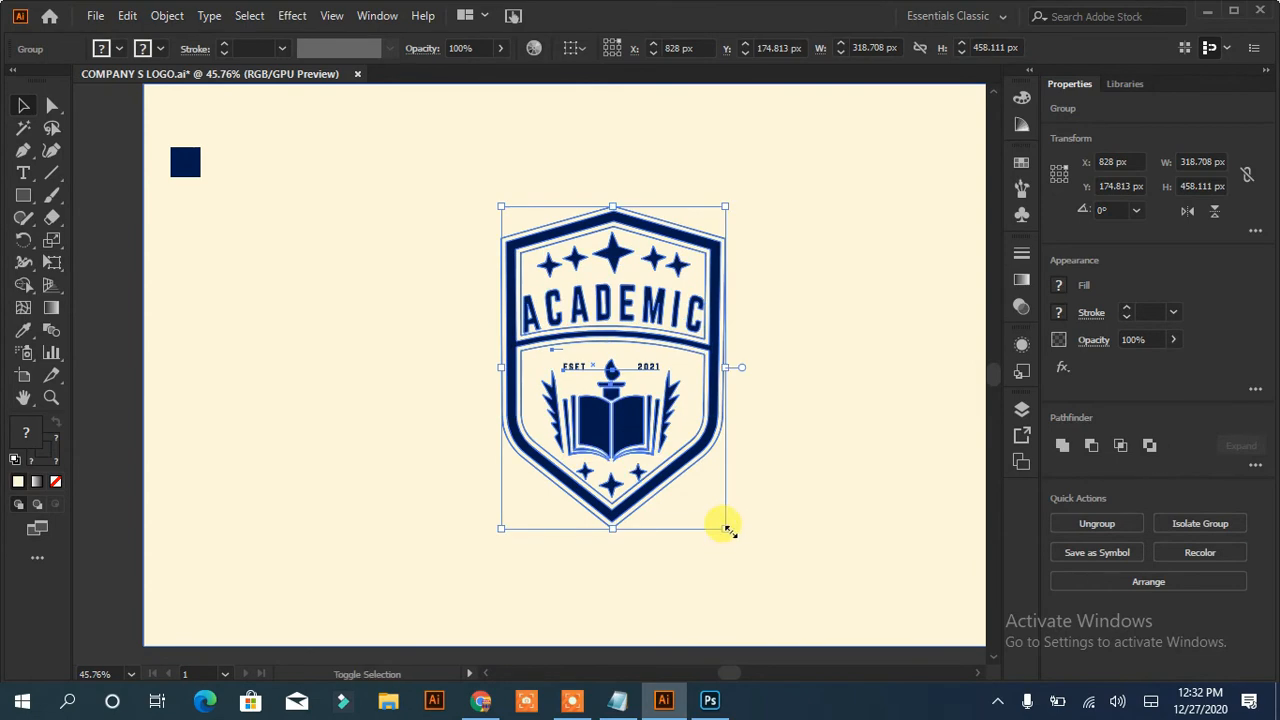
left_click_drag(727, 528, 822, 570)
left_click(690, 345)
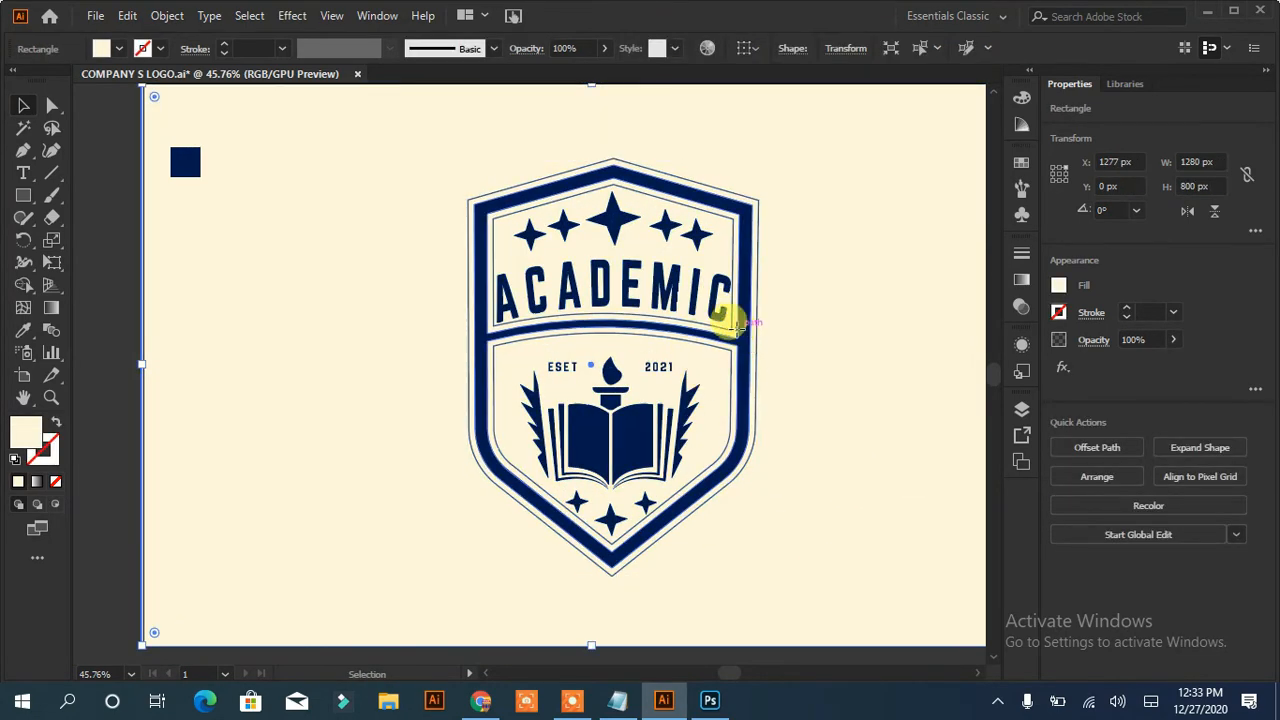
Delete the navy colour swatch square from the artboard.
left_click(738, 318)
left_click(189, 165)
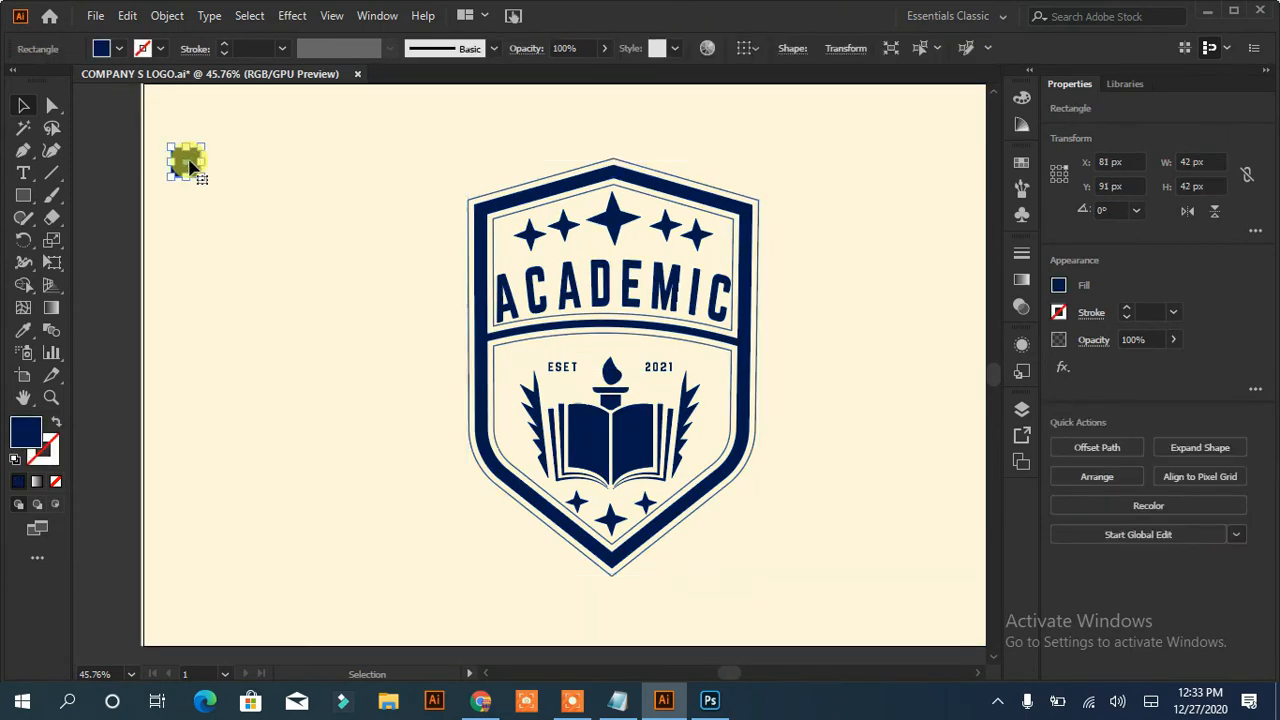
key("Delete")
Centre the logo and the cream background on each other horizontally and vertically.
left_click(486, 323)
left_click(843, 320, "shift")
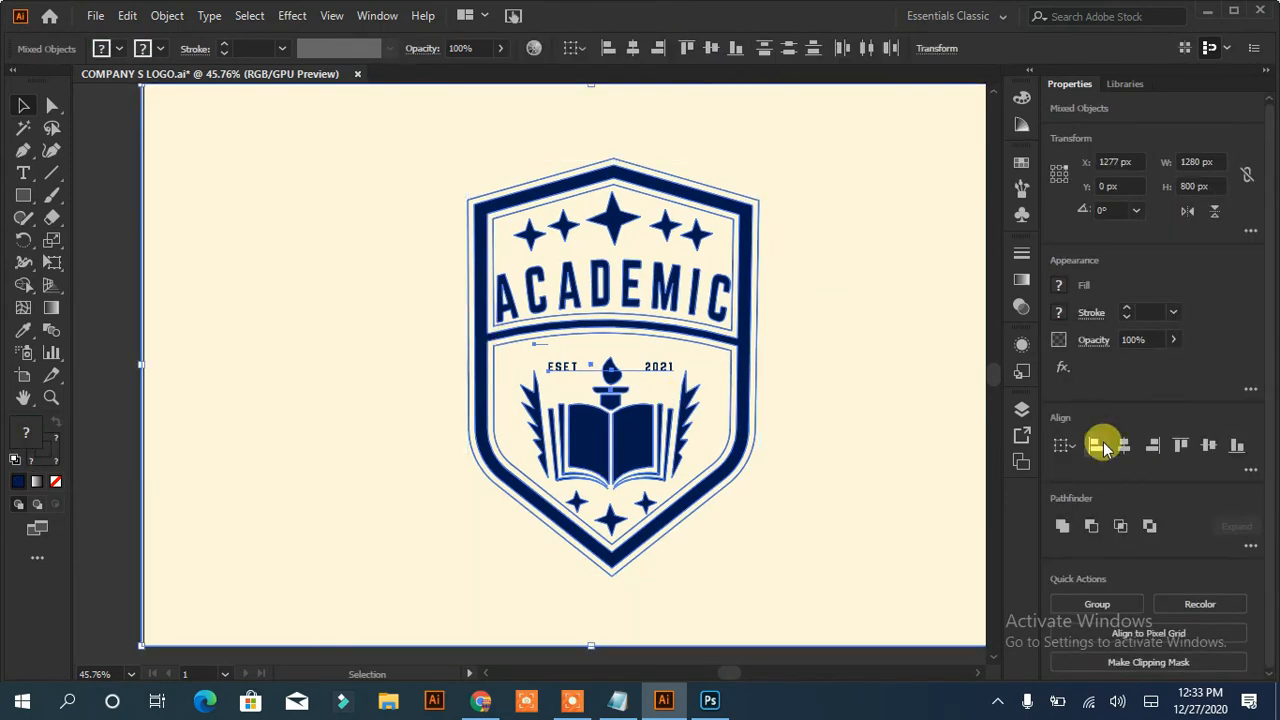
left_click(1124, 446)
left_click(1208, 447)
Extend the background's uncovered side edge past the artboard, making it about 1293 px wide, and realign the logo to its horizontal centre.
left_click(107, 364)
left_click(164, 366)
left_click_drag(153, 367, 146, 368)
left_click(471, 406, "shift")
left_click(1124, 446)
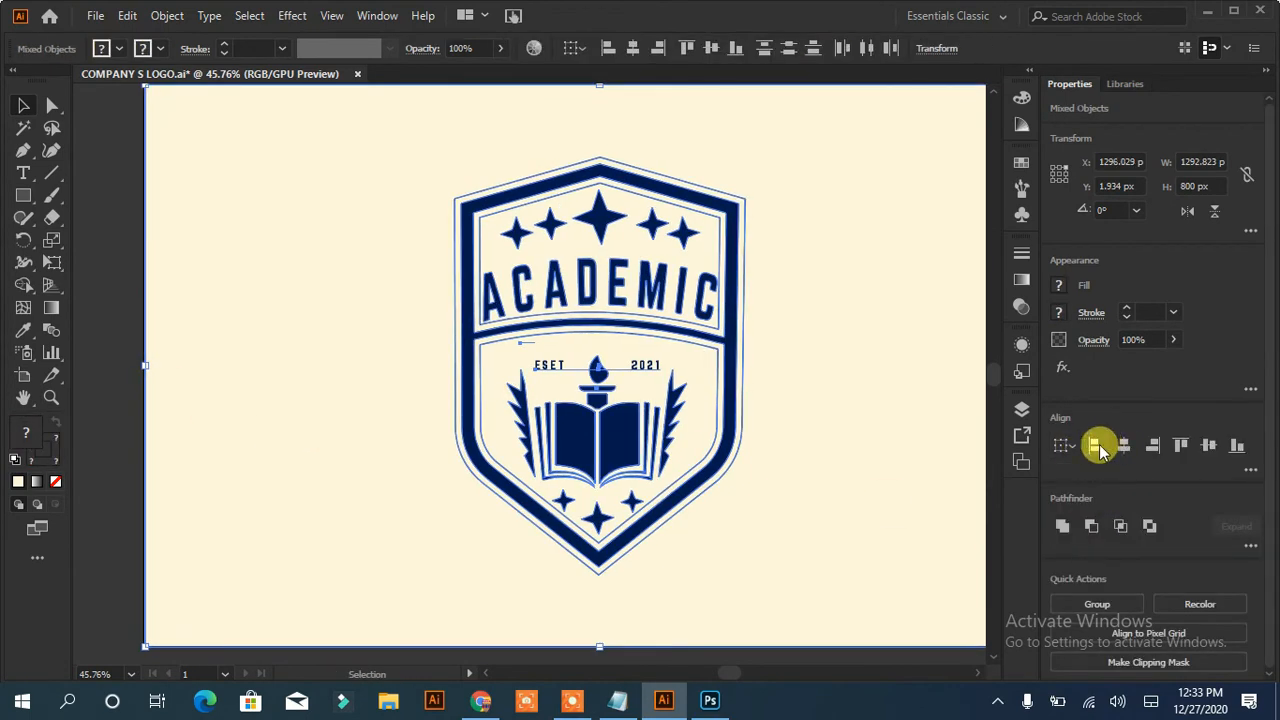
left_click(120, 390)
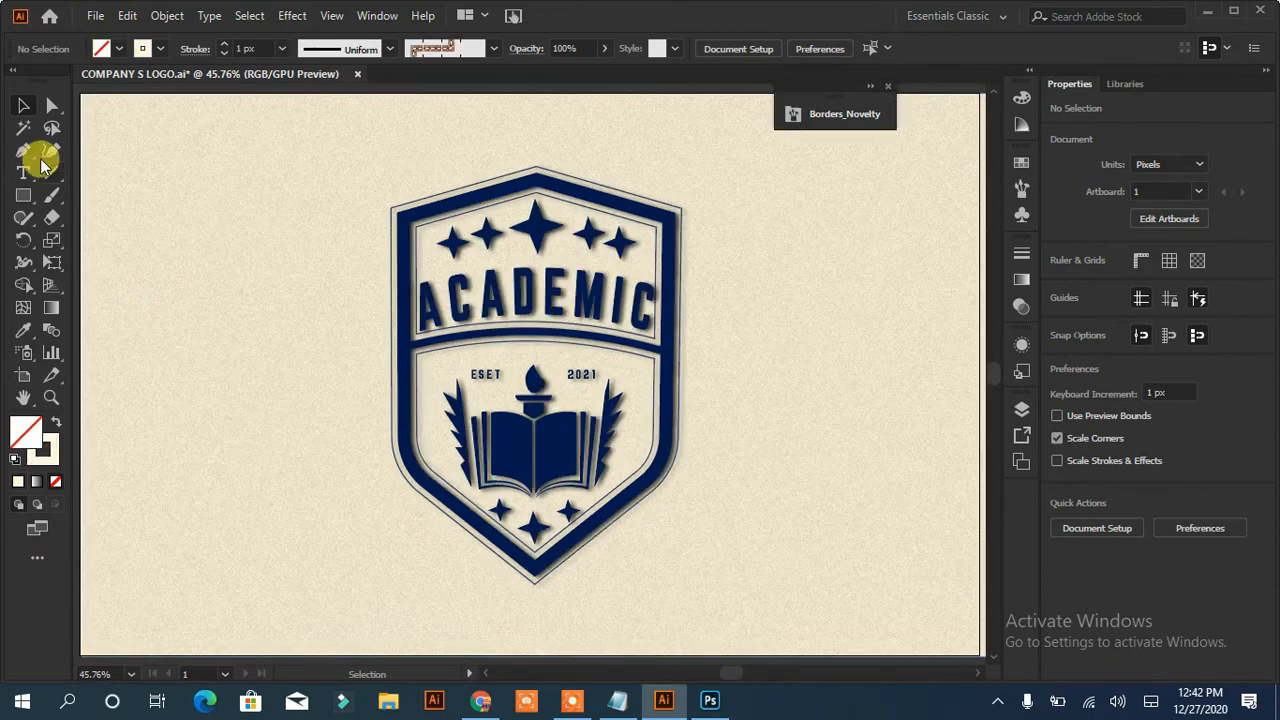
Draw an unfilled 1 px cream curve from the shield's left side to below its tip, and shift its upper end slightly outward.
left_click(23, 150)
left_click(316, 383)
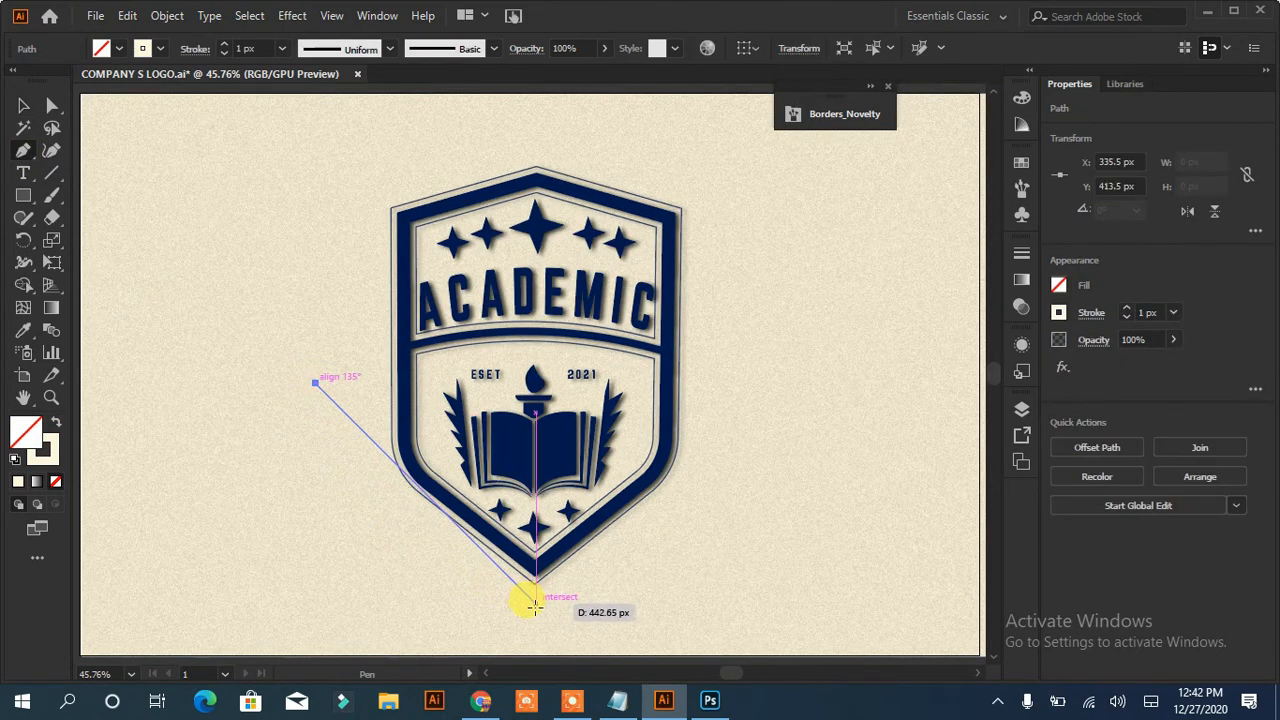
left_click_drag(535, 627, 820, 626)
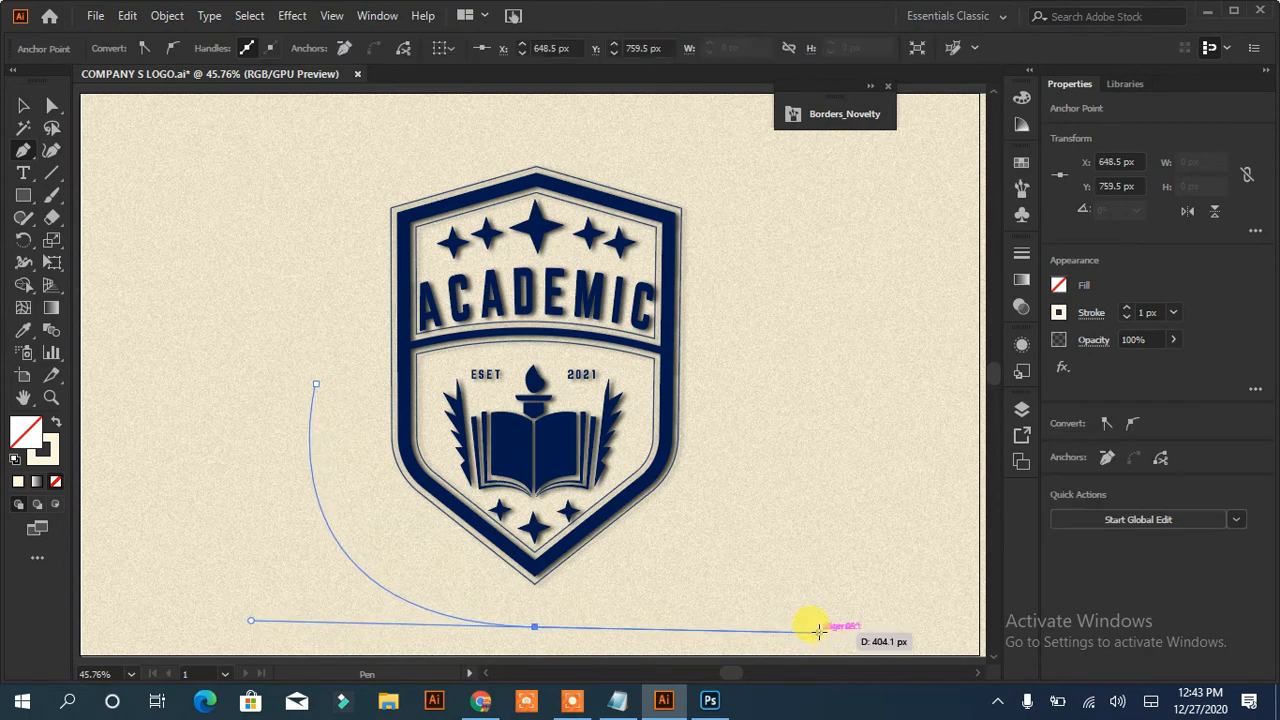
key("v")
key("a")
left_click(316, 384)
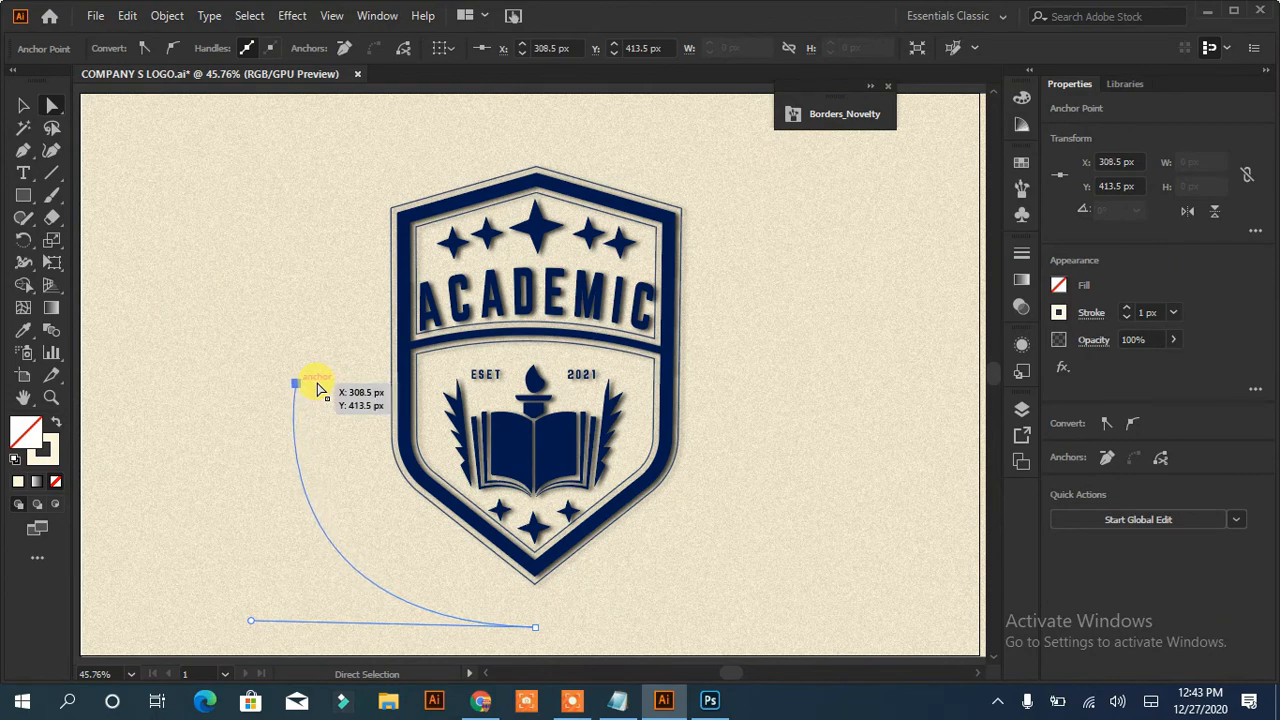
Apply the orange leaf-sprig brush from the Borders_Novelty library to the curve and set its stroke weight to 2 px.
left_click(870, 104)
left_click(847, 290)
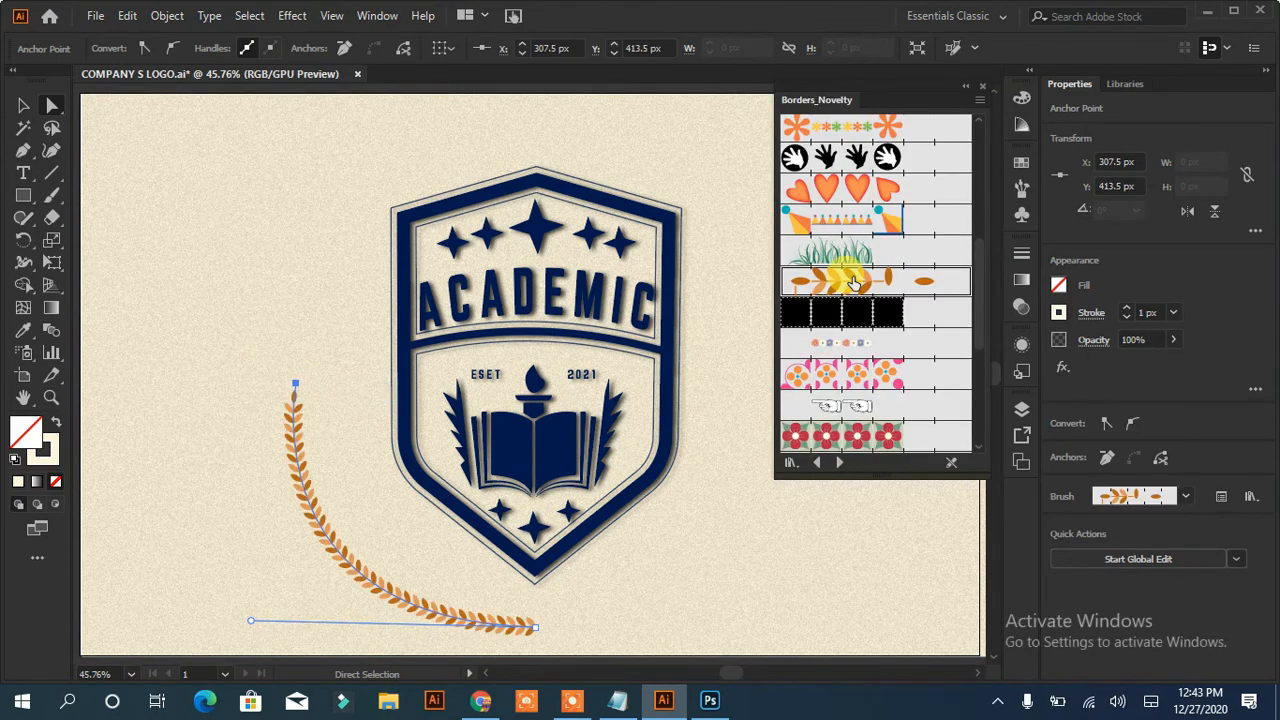
left_click(1127, 309)
left_click(1127, 318)
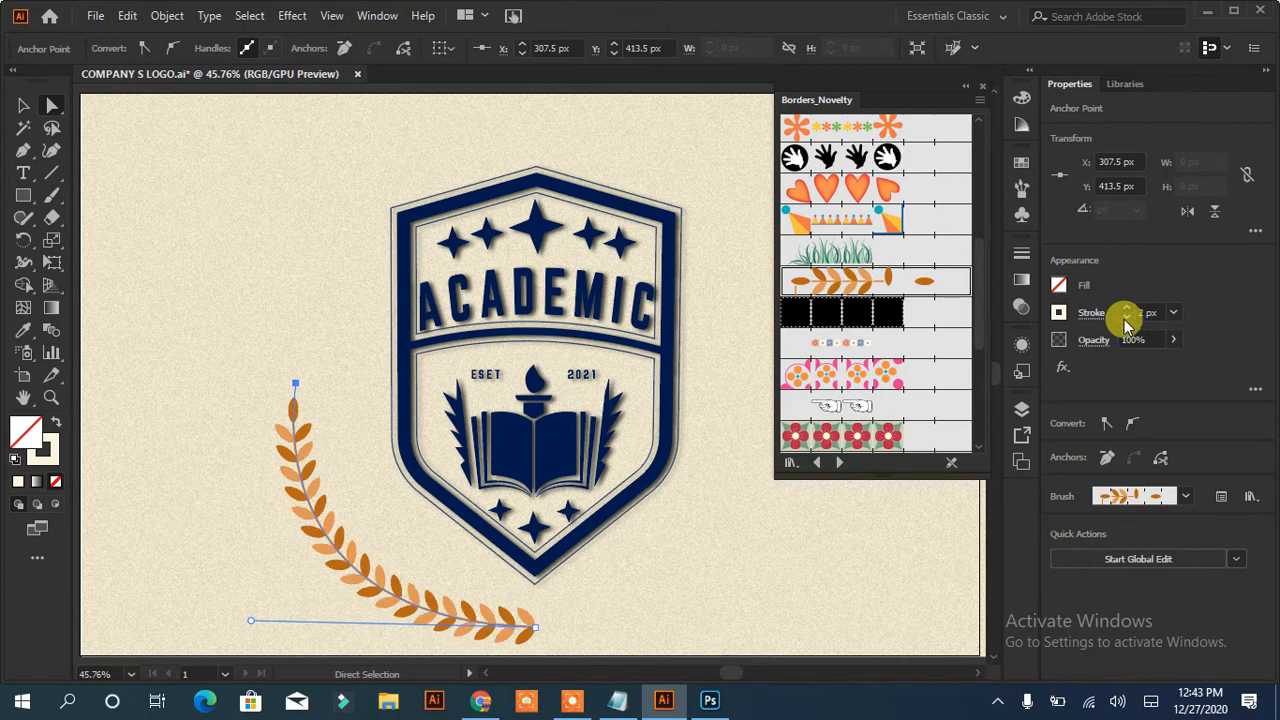
left_click(964, 86)
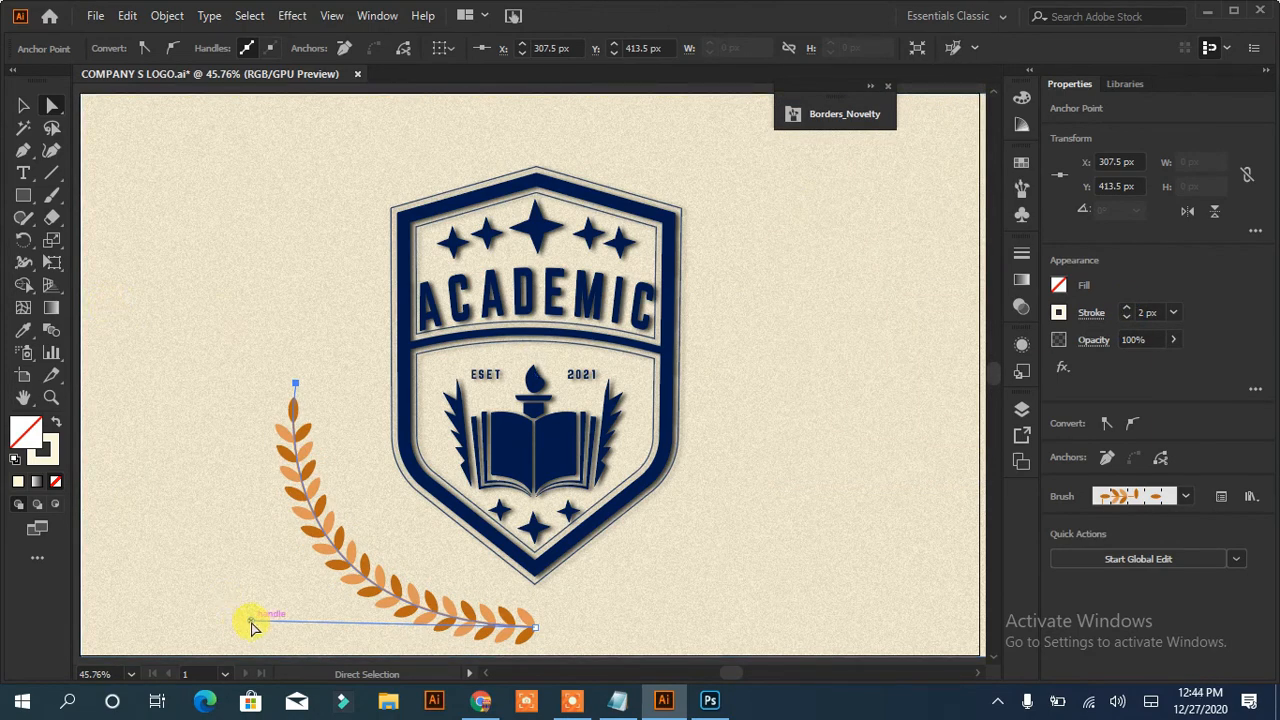
Reshape the leafy curve closer around the shield, with its upper end at about X 354, Y 380 px and its lower end under the tip.
left_click_drag(251, 621, 222, 358)
left_click_drag(703, 263, 715, 447)
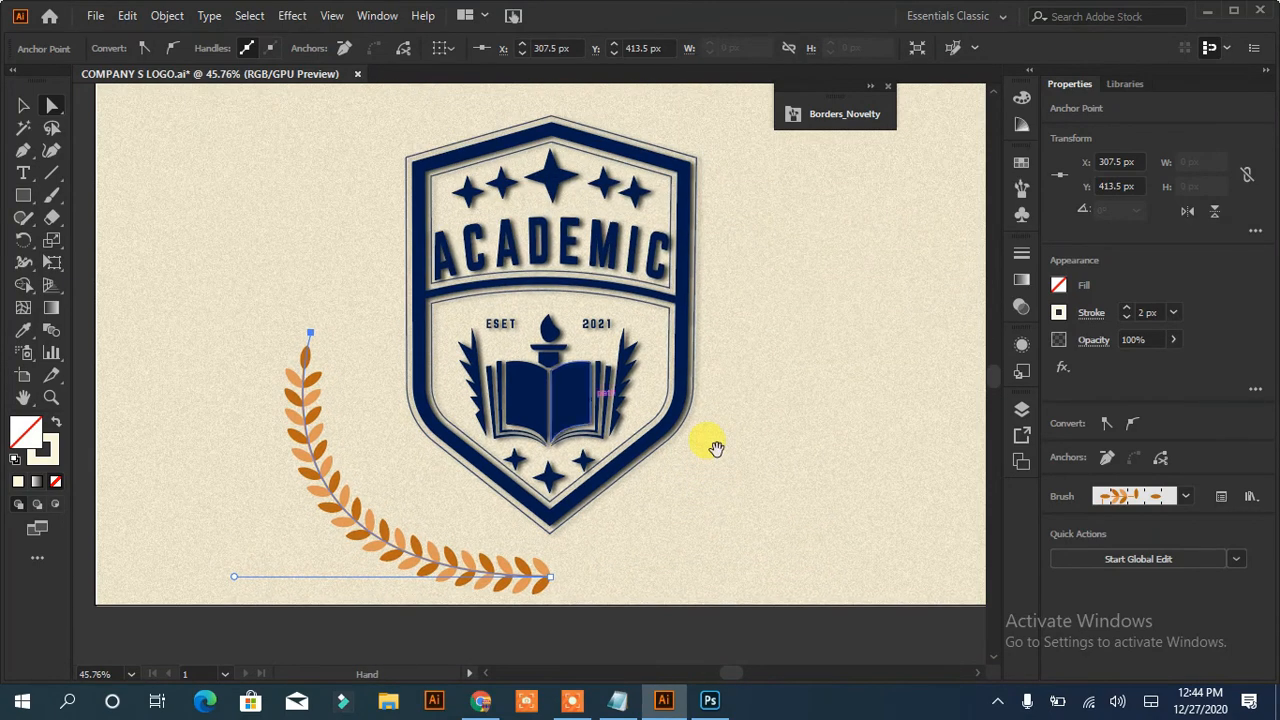
mouse_move(337, 507)
left_mouse_down()
mouse_move(373, 481)
mouse_move(349, 514)
left_mouse_up()
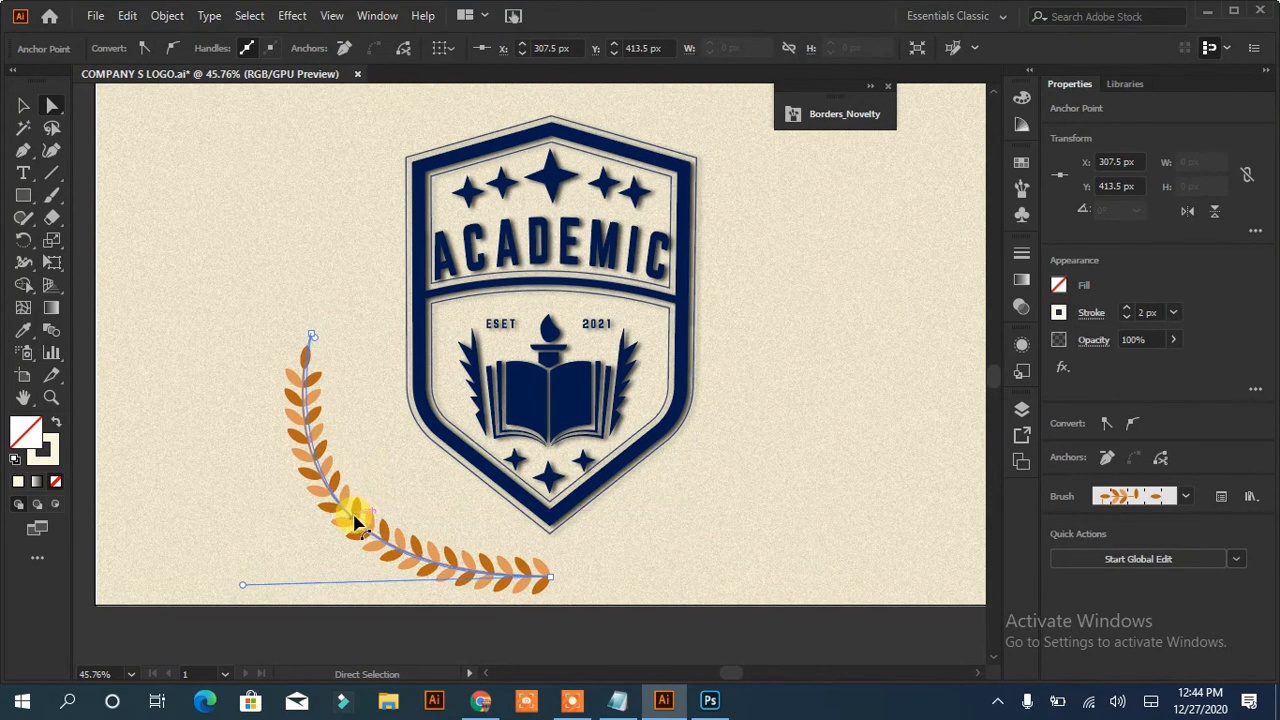
left_click_drag(312, 333, 377, 315)
left_click_drag(549, 577, 541, 552)
left_click_drag(276, 556, 317, 511)
left_click_drag(378, 322, 350, 317)
left_click_drag(317, 511, 302, 560)
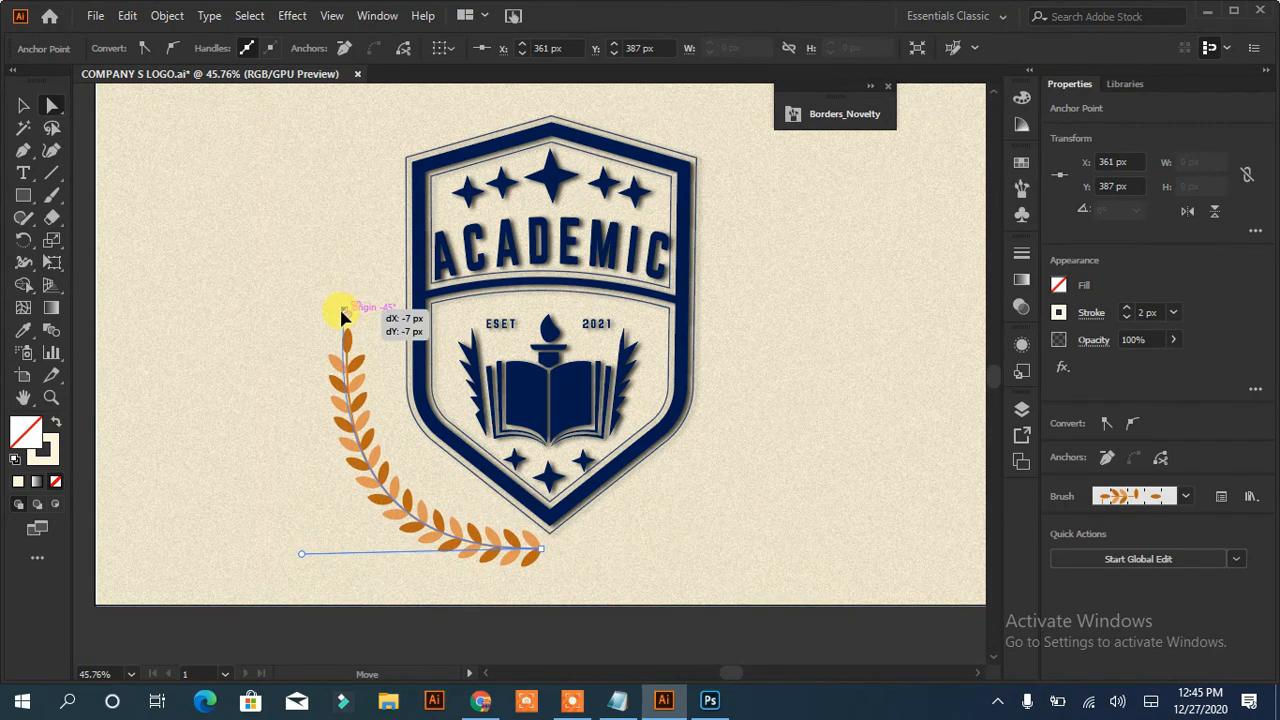
left_click_drag(341, 316, 341, 315)
Expand the leafy curve's appearance into shapes and fill the laurel branch with the logo's navy.
left_click(1127, 318)
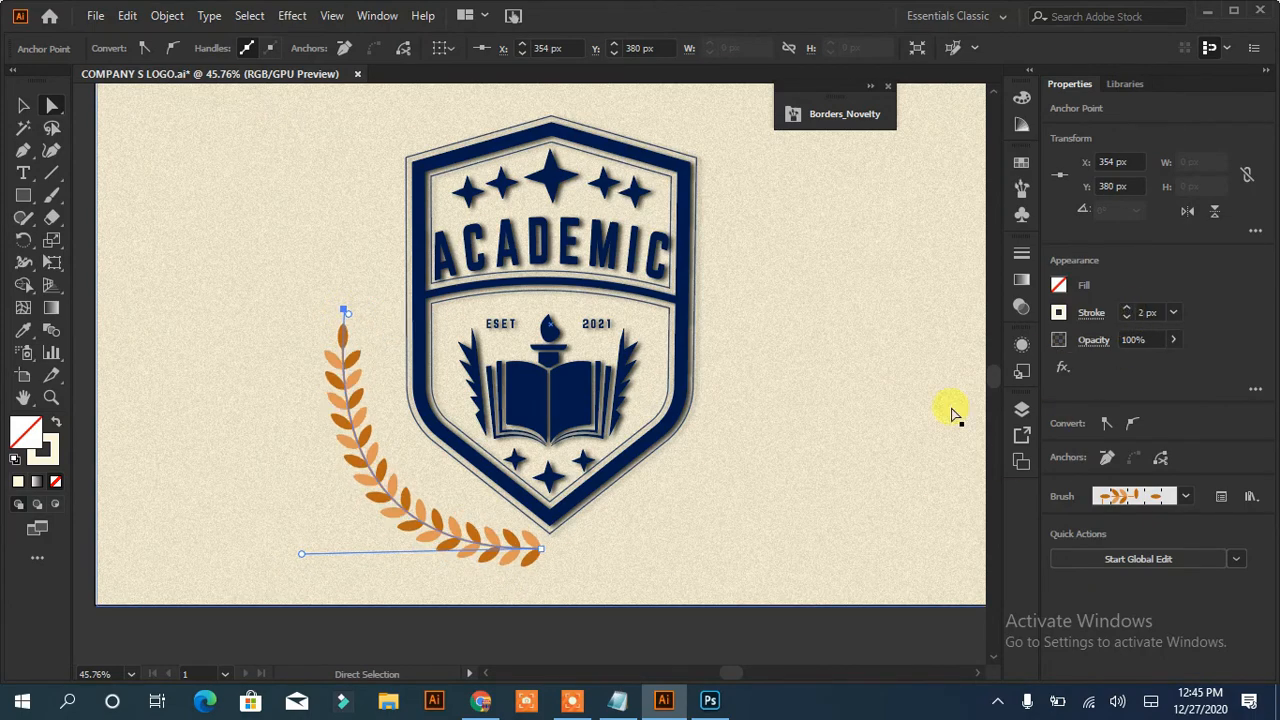
left_click(167, 15)
left_click(272, 250)
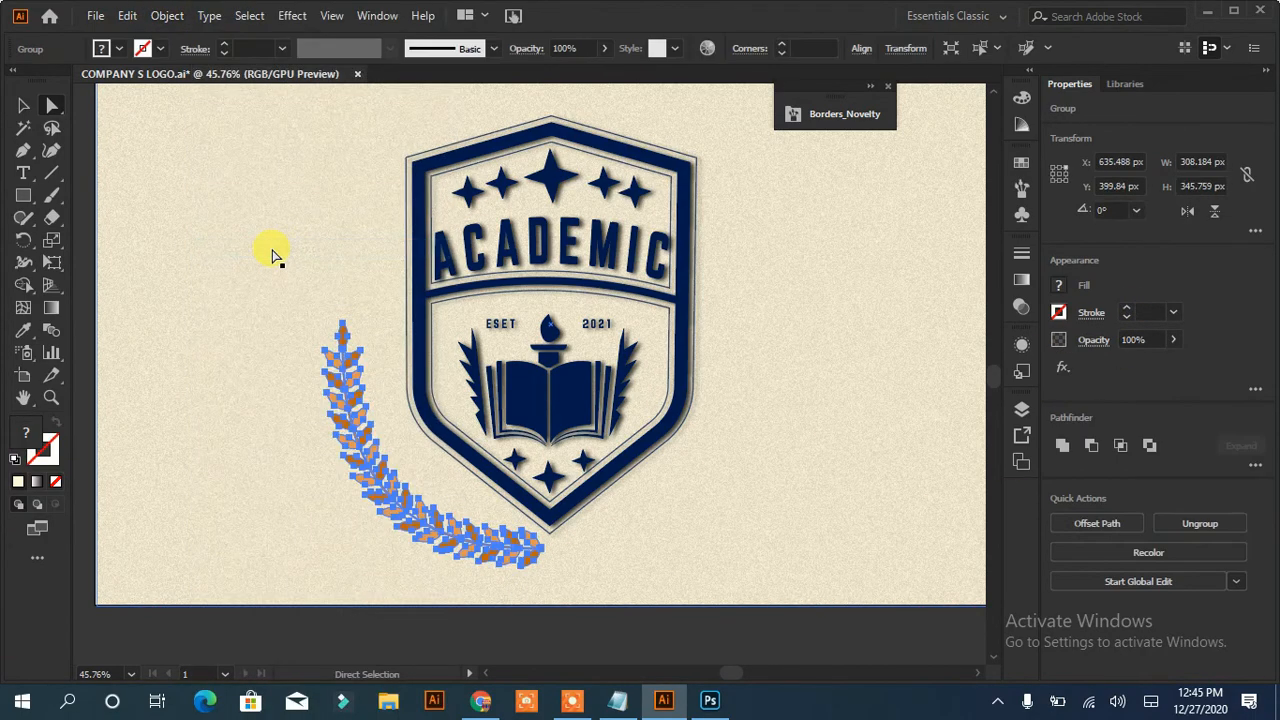
left_click(23, 105)
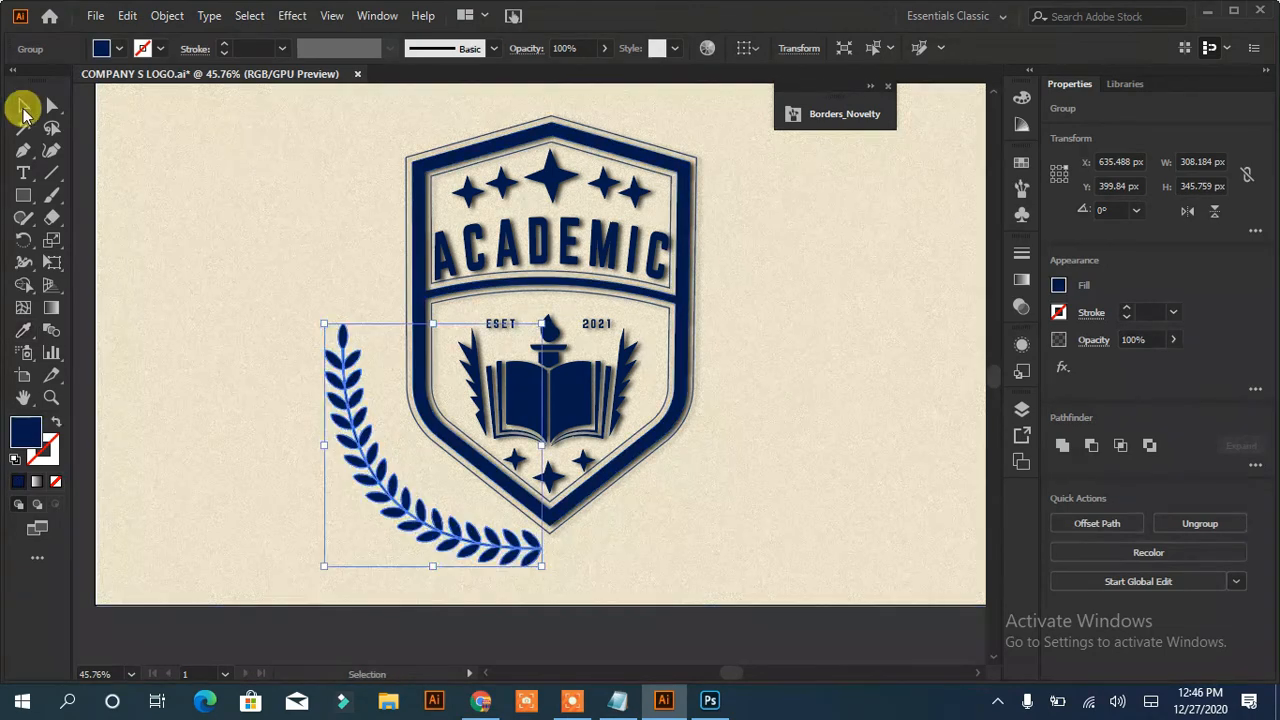
Stretch the laurel branch upward to a height of about 395 px.
left_click(197, 348)
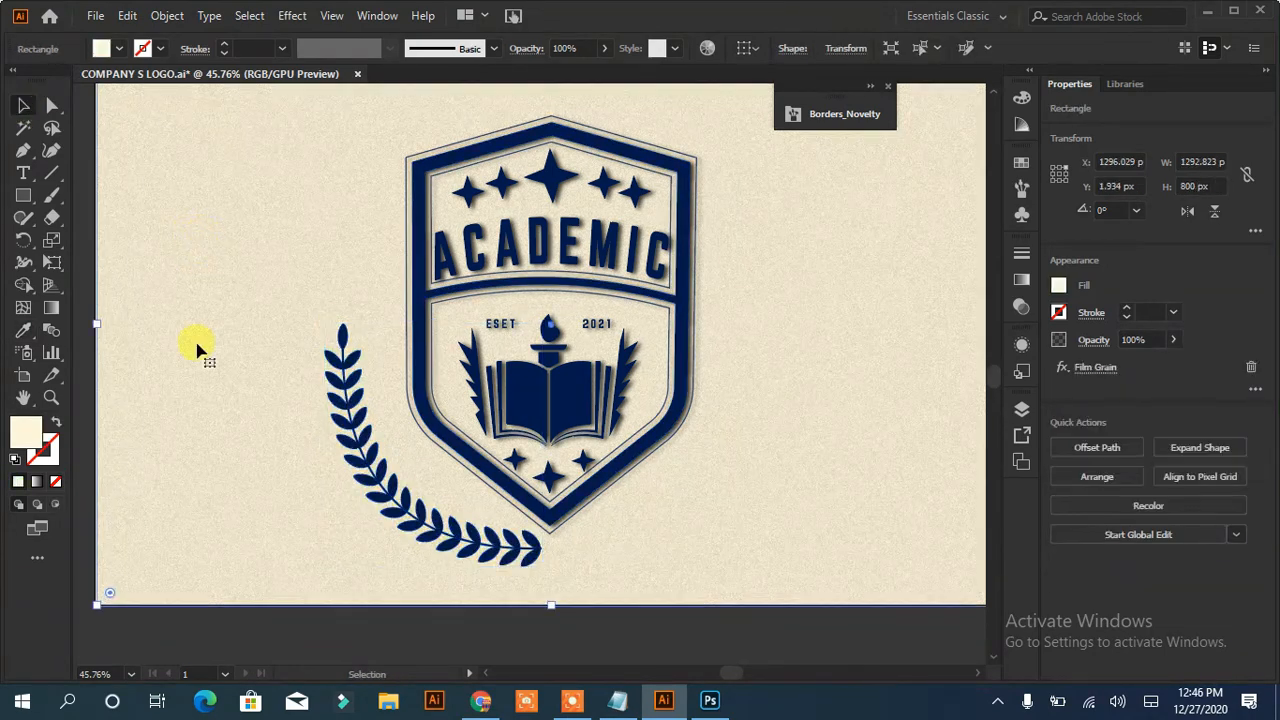
left_click(349, 400)
left_click_drag(434, 320, 436, 288)
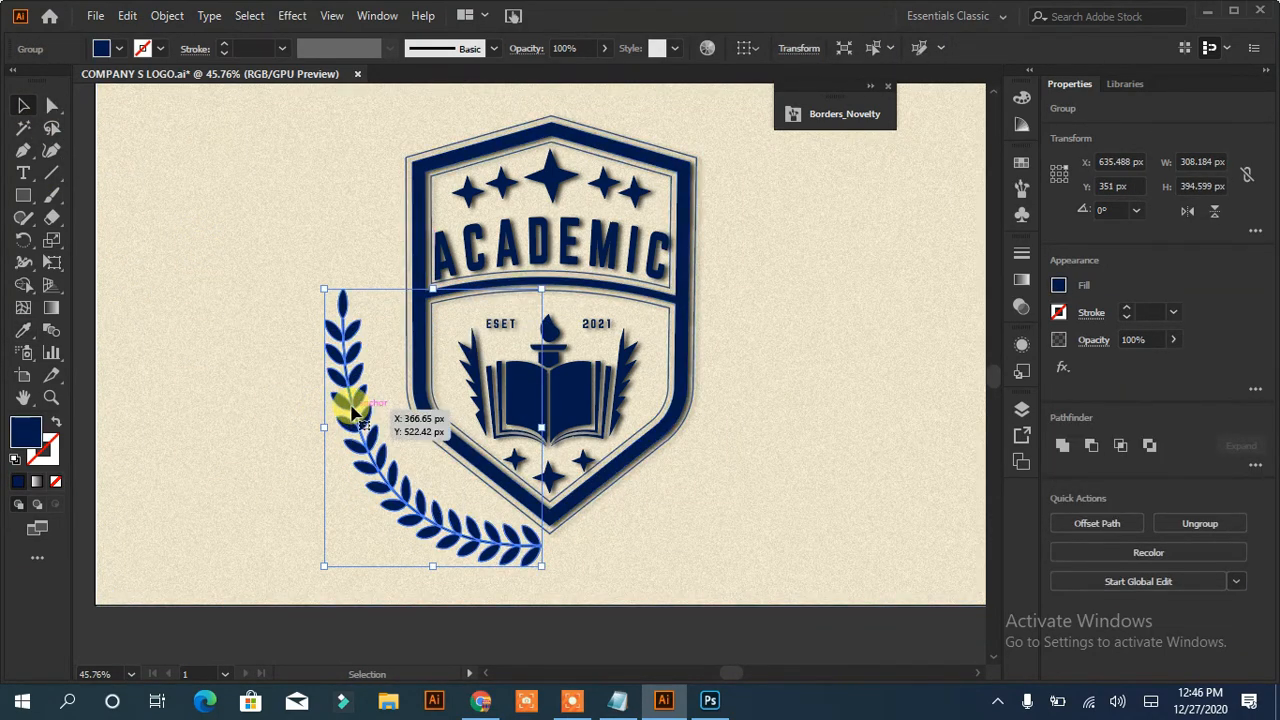
Create a copy of the laurel branch reflected across the vertical axis.
right_click(351, 432)
mouse_move(463, 296)
left_click(660, 356)
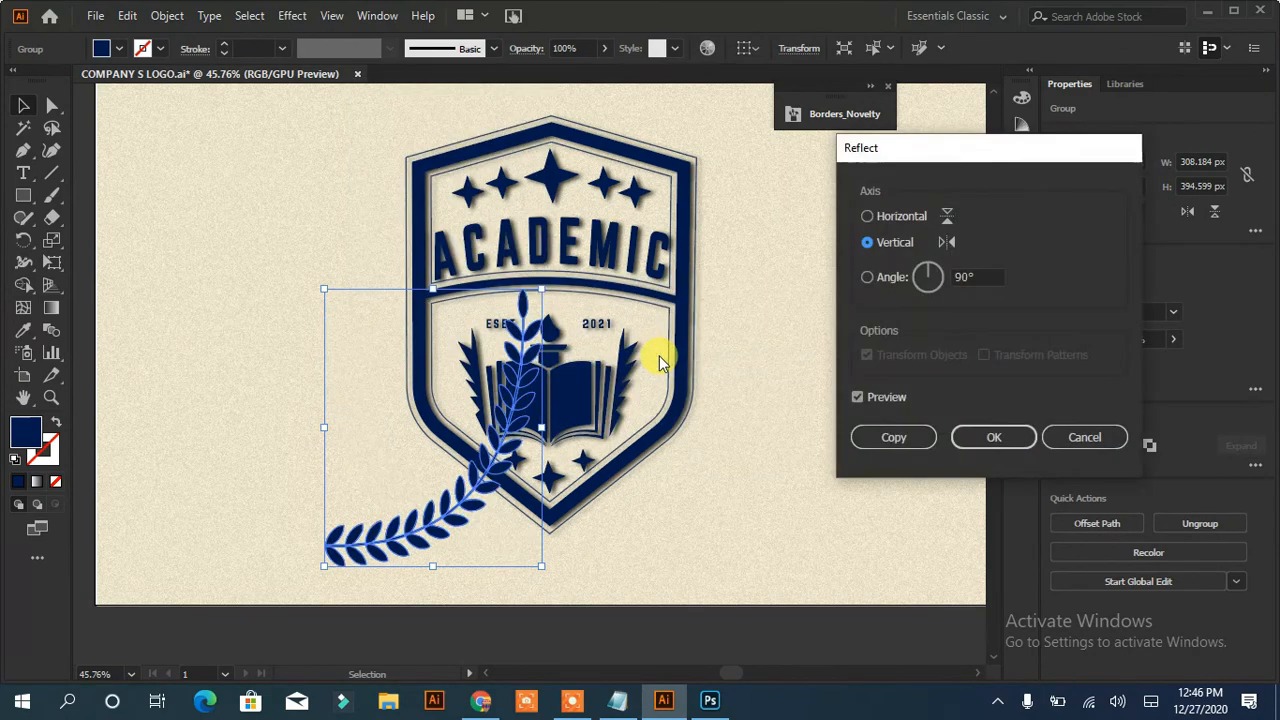
left_click(882, 436)
Move the mirrored laurel branch to the shield's opposite side, at about X 962 px, Y 356 px.
key("shift+Right")
key("shift+Right")
key("shift+Right")
key("shift+Right")
key("shift+Right")
key("shift+Right")
key("shift+Right")
key("shift+Right")
key("shift+Right")
key("shift+Right")
key("shift+Right")
key("shift+Right")
key("shift+Right")
key("shift+Right")
key("shift+Right")
key("shift+Right")
key("shift+Right")
key("shift+Right")
key("shift+Right")
key("shift+Right")
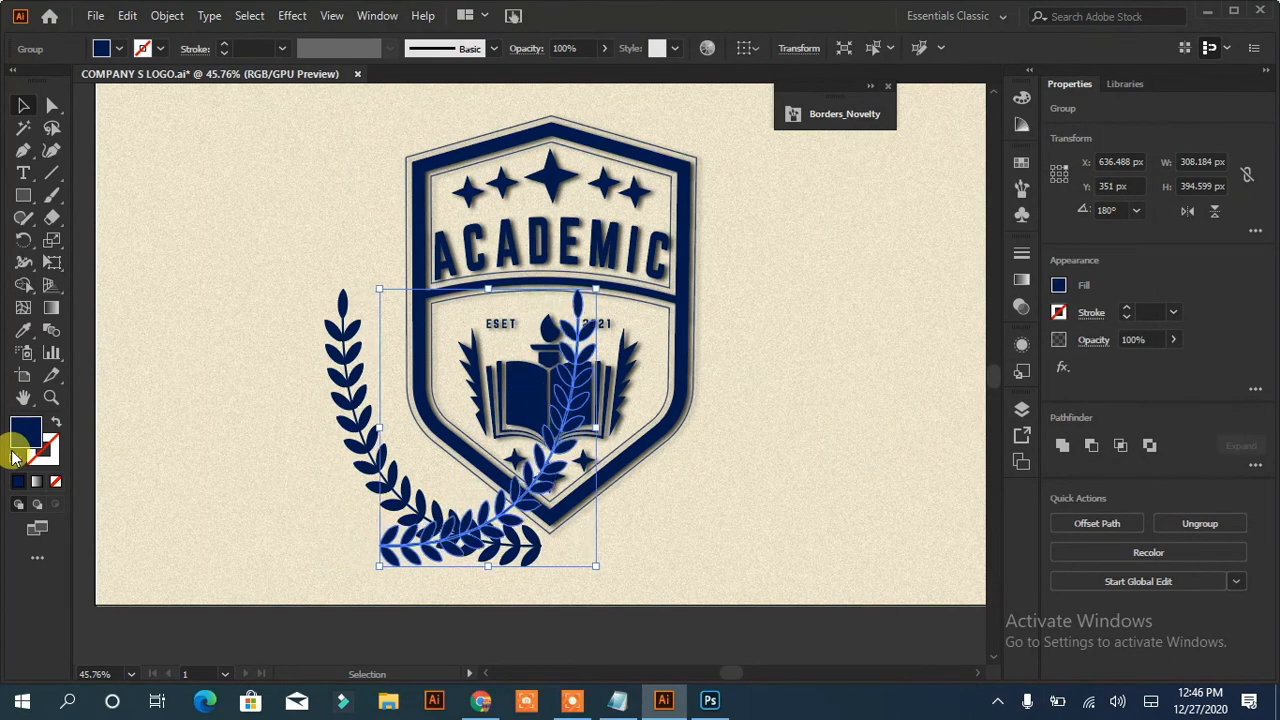
key("shift+Right")
key("shift+Right")
key("shift+Right")
key("shift+Right")
key("shift+Right")
key("shift+Right")
key("shift+Right")
key("shift+Right")
key("shift+Right")
key("shift+Right")
key("shift+Right")
key("shift+Right")
key("shift+Right")
key("shift+Right")
key("shift+Right")
key("shift+Right")
key("shift+Right")
key("shift+Right")
key("shift+Right")
key("shift+Right")
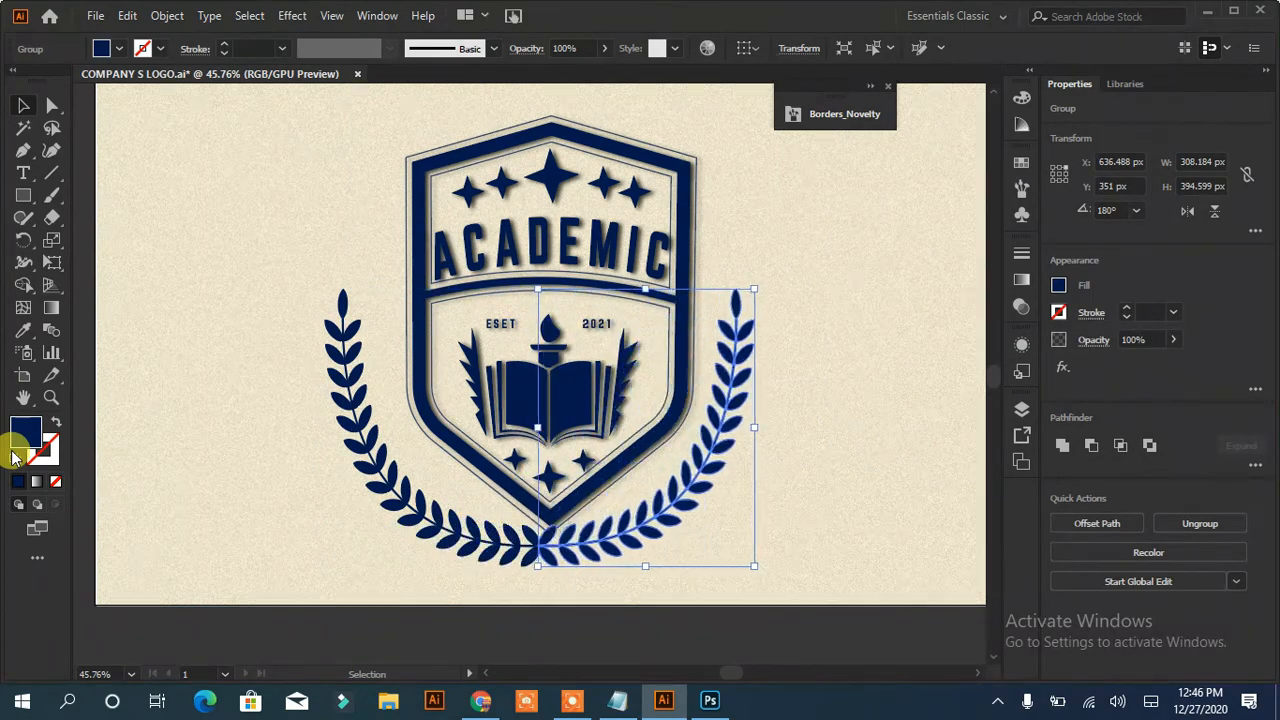
key("Left")
key("Left")
key("Left")
key("Left")
key("Left")
key("Left")
key("Left")
key("Left")
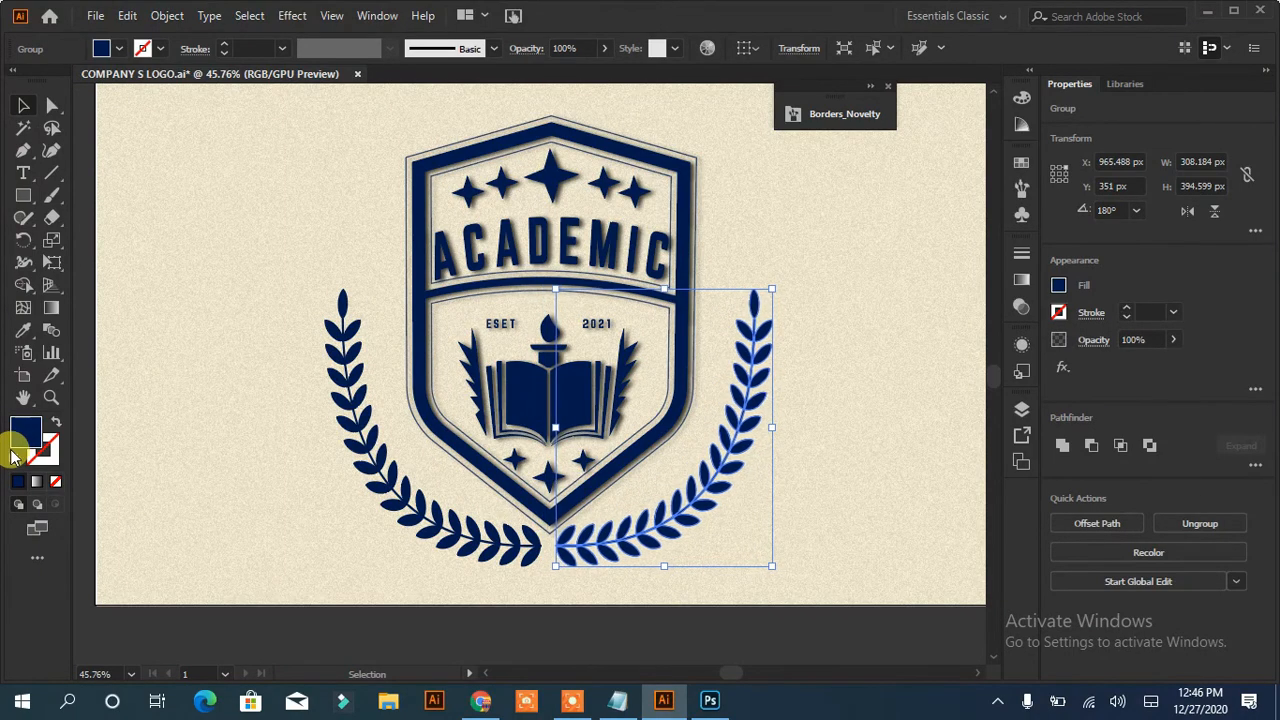
key("Down")
key("Down")
key("Down")
key("Down")
key("Down")
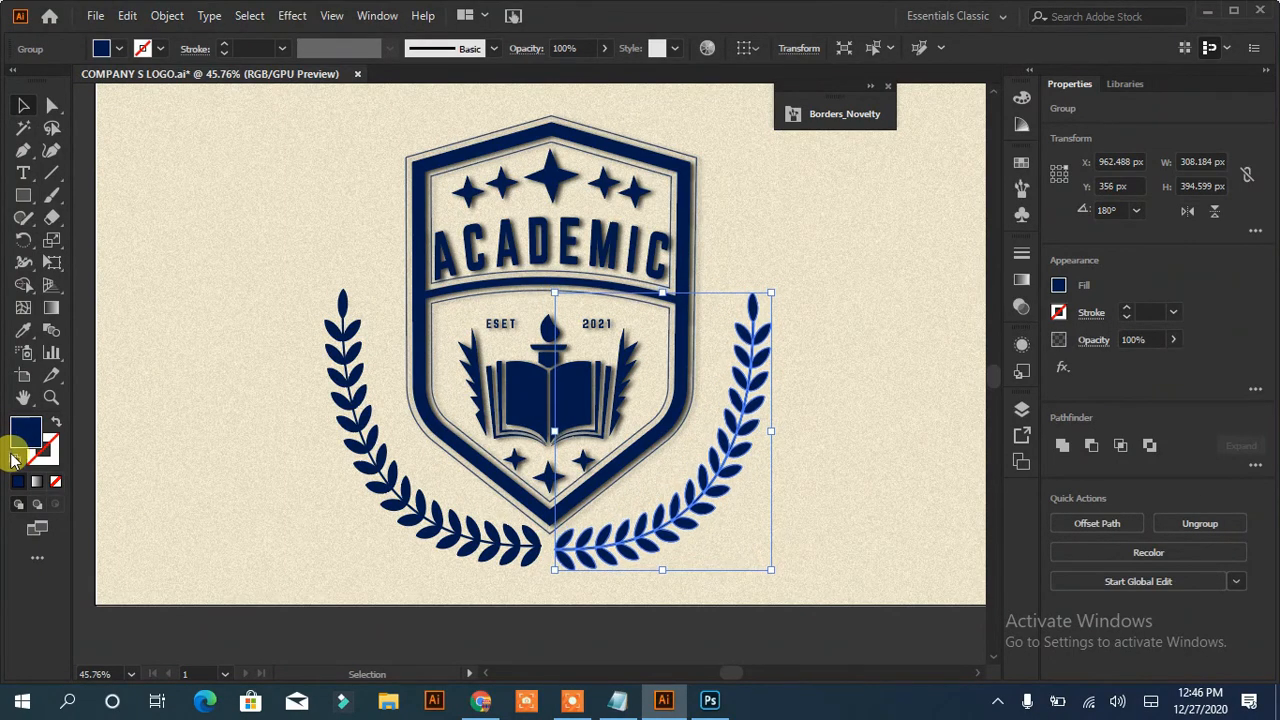
Rotate both laurel branches slightly toward the shield, the original to about 355.76° and the mirrored copy to about 185.52°.
left_click(370, 475)
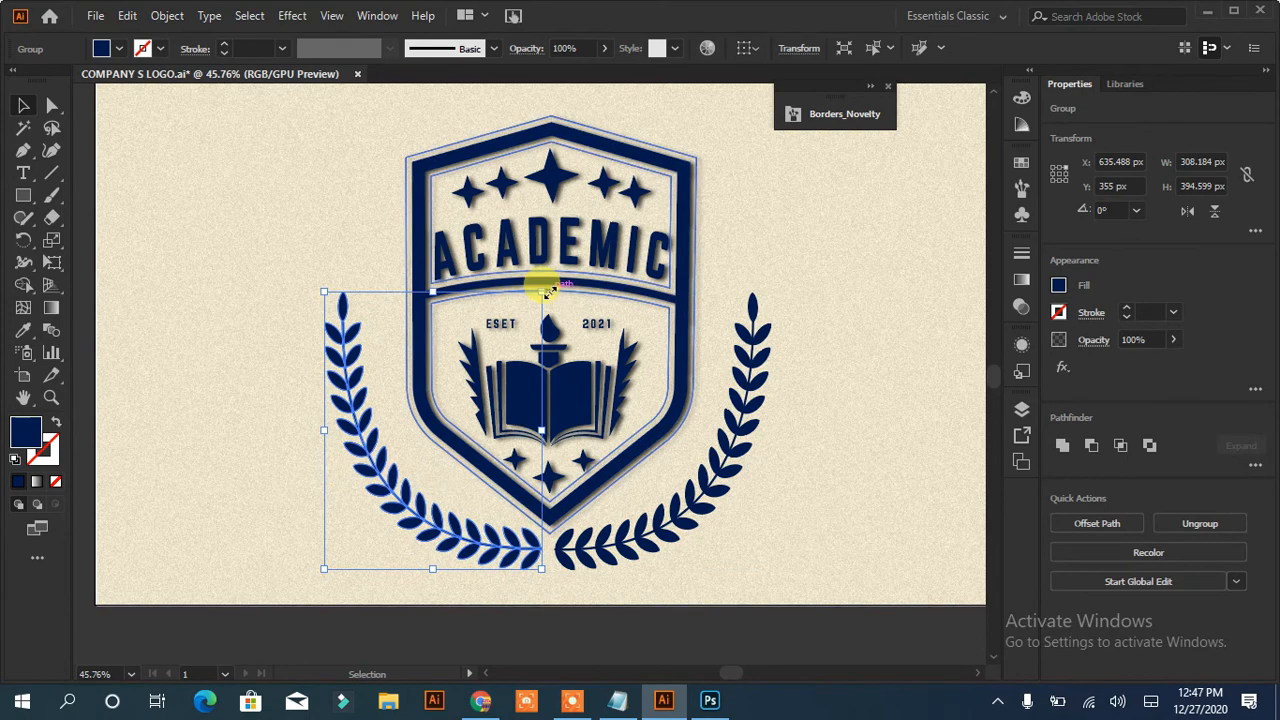
mouse_move(543, 290)
left_mouse_down()
mouse_move(566, 297)
mouse_move(523, 294)
left_mouse_up()
left_click(750, 318)
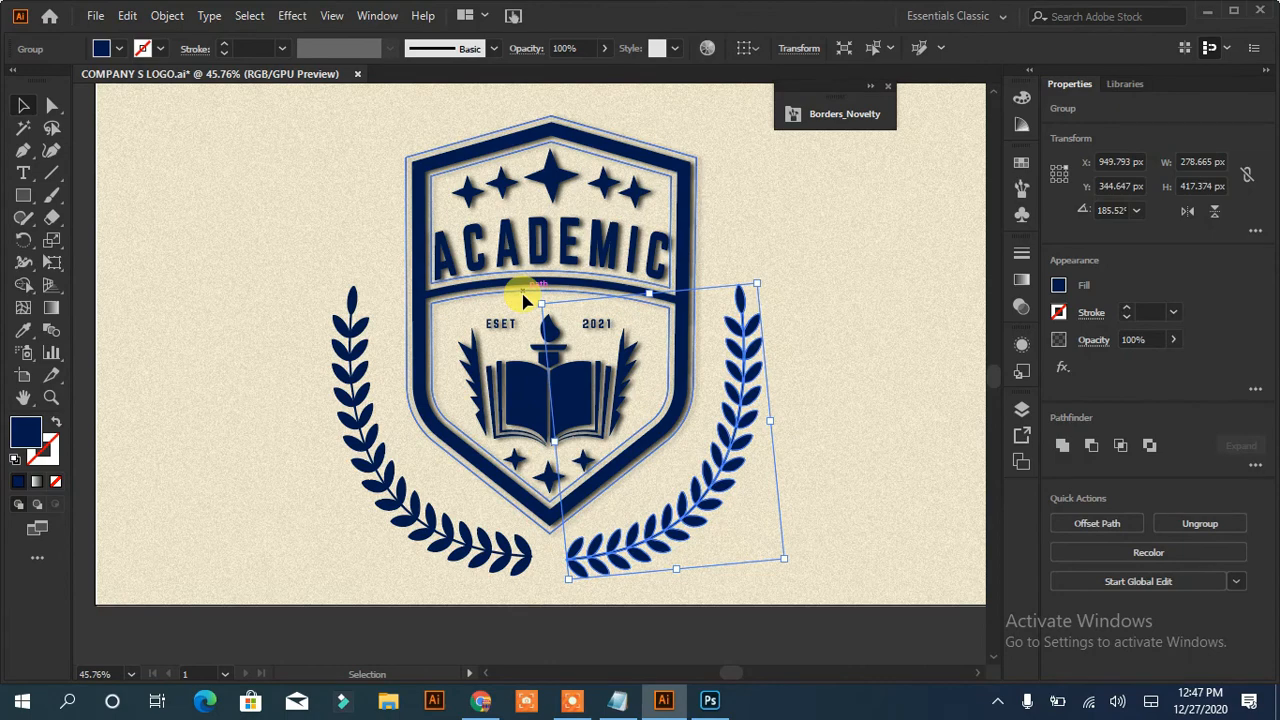
left_click(378, 476)
left_click_drag(379, 478, 383, 480)
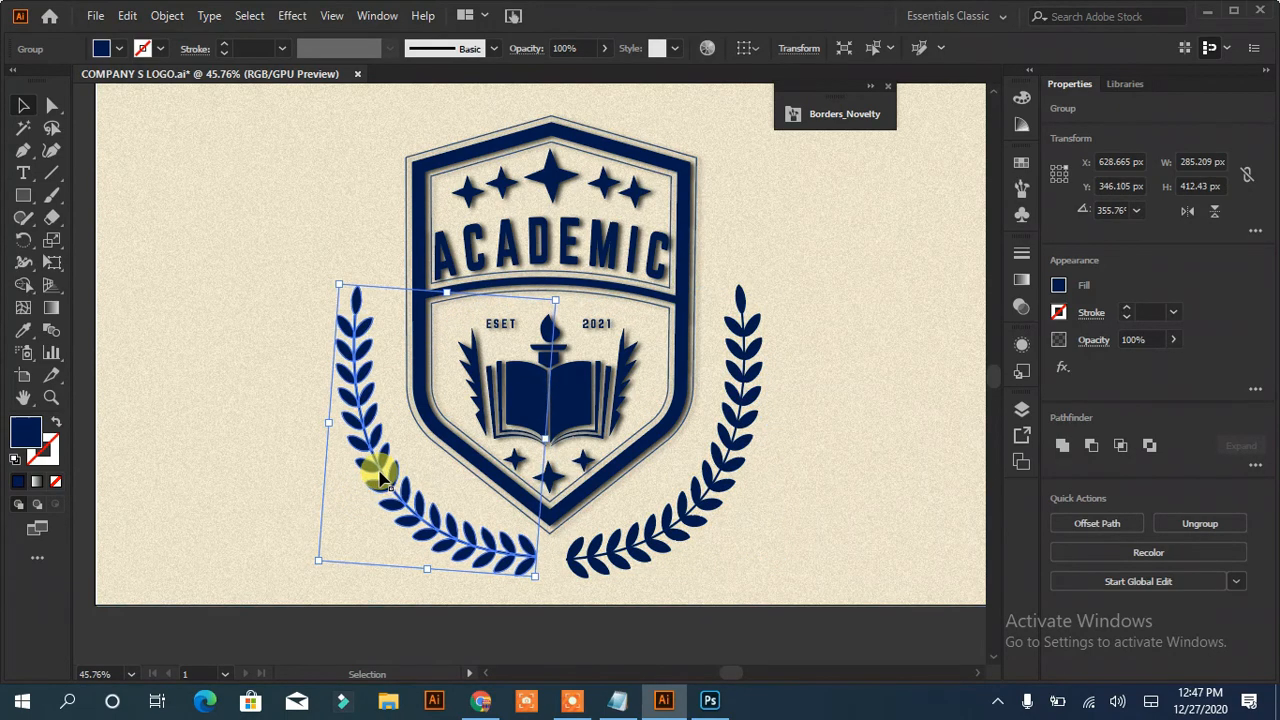
Nudge the shield's left laurel branch inward and slightly down to about X 646 px, Y 348 px.
key("Right")
key("Right")
key("Right")
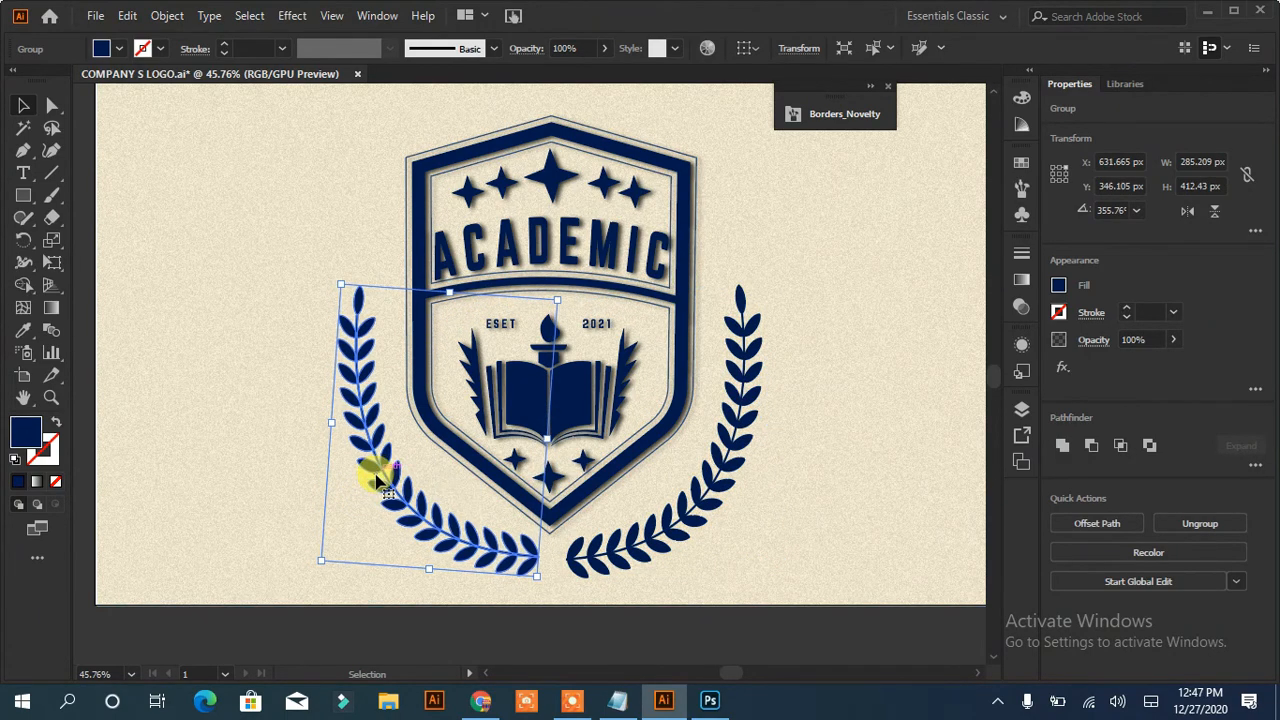
key("Right")
key("Right")
key("Right")
key("Right")
key("Right")
key("Right")
key("Right")
key("Right")
key("Right")
key("Right")
key("Right")
key("Right")
key("Right")
key("Right")
key("Right")
key("Right")
key("Right")
key("Right")
key("Left")
key("Left")
key("Left")
key("Left")
key("Left")
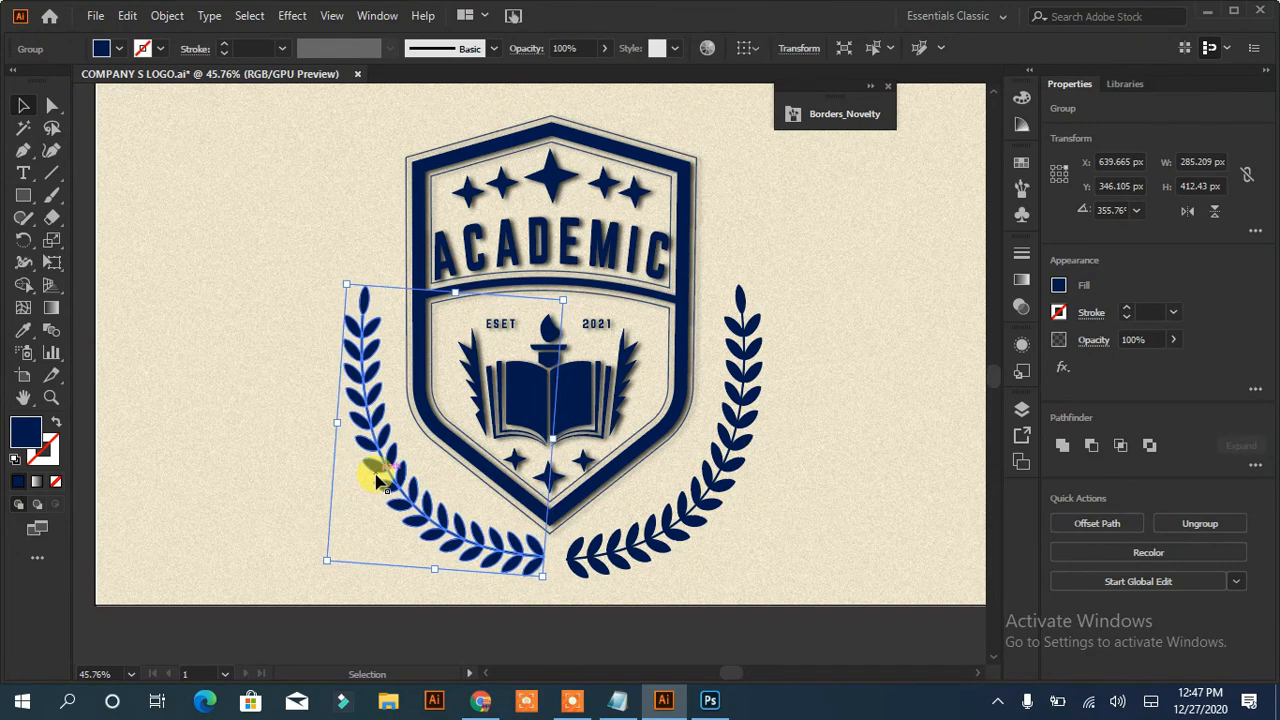
key("Down")
key("Down")
Nudge the shield's right laurel branch inward and rotate it to about 183.97°, placing it at about X 938 px, Y 348 px.
left_click(636, 550)
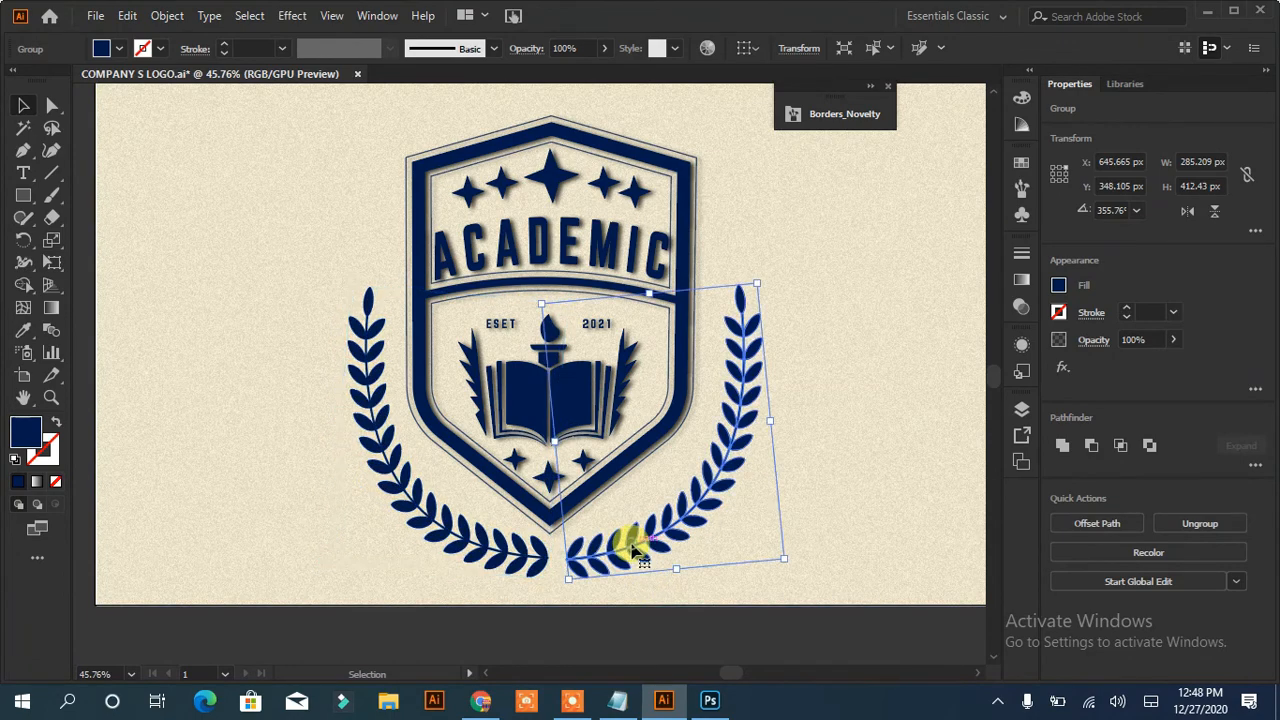
key("Left")
key("Left")
key("Left")
key("Left")
key("Left")
key("Left")
key("Left")
key("Left")
key("Left")
key("Left")
key("Left")
key("Left")
key("Left")
key("Left")
key("Left")
key("Left")
key("Left")
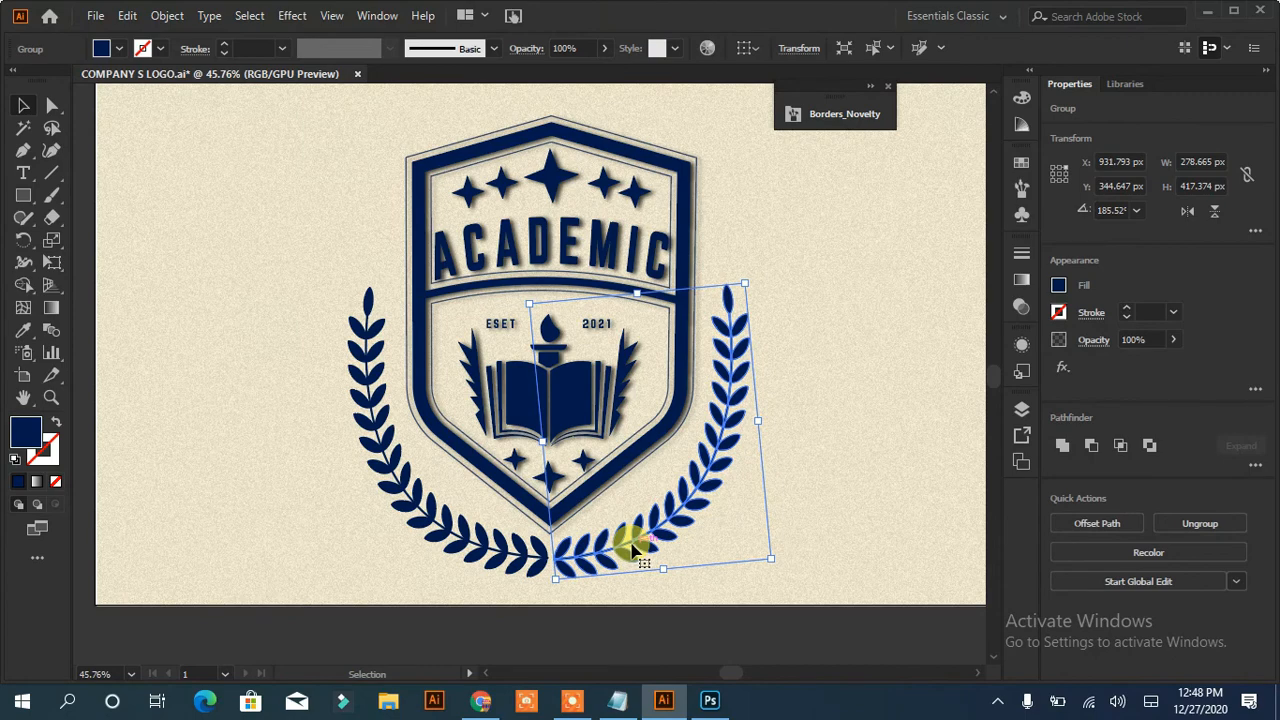
mouse_move(756, 284)
left_mouse_down()
mouse_move(749, 271)
mouse_move(755, 280)
left_mouse_up()
key("Right")
key("Right")
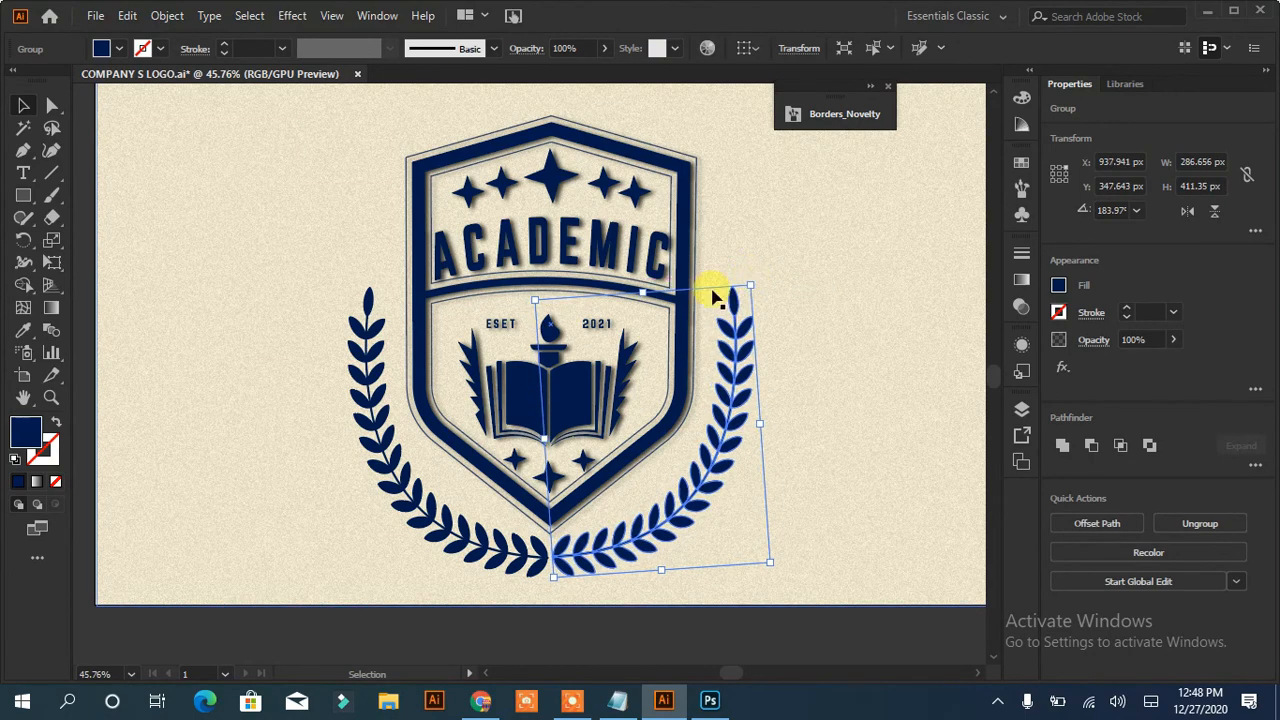
Raise the left laurel branch by 3 px to level it with the right branch.
left_click(370, 425)
left_click(590, 553)
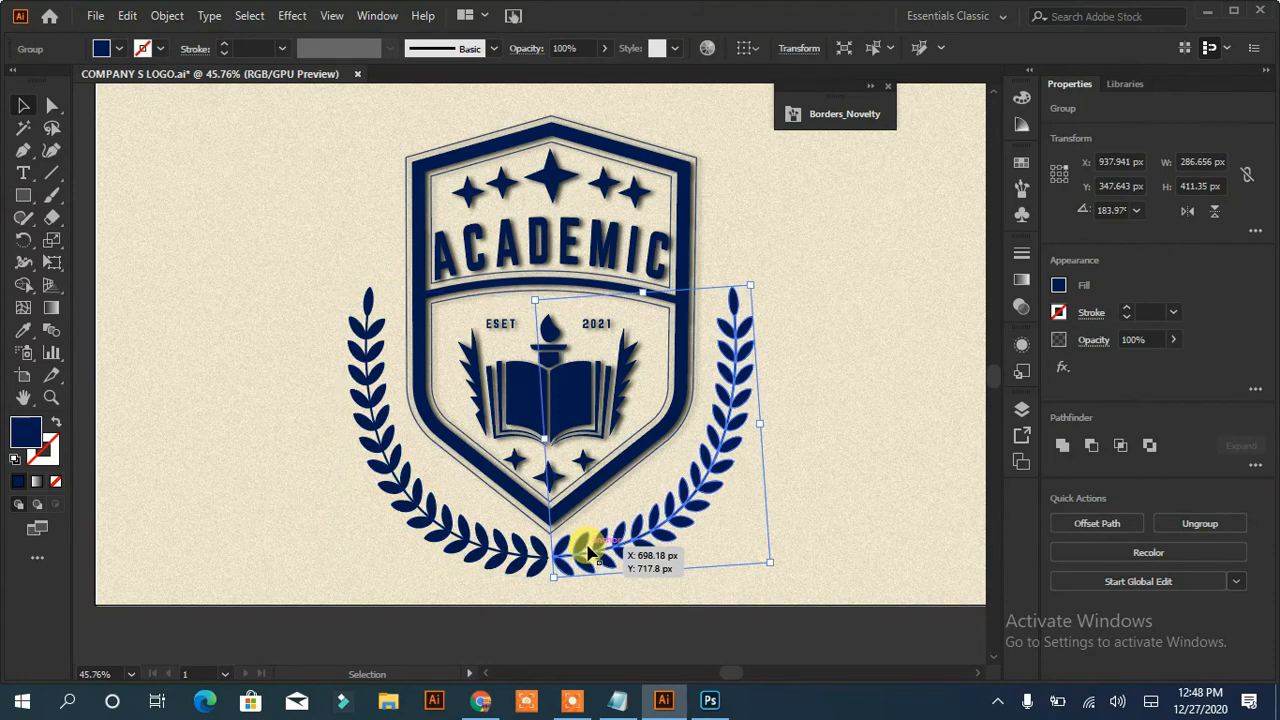
left_click(522, 565)
key("Up")
key("Up")
key("Up")
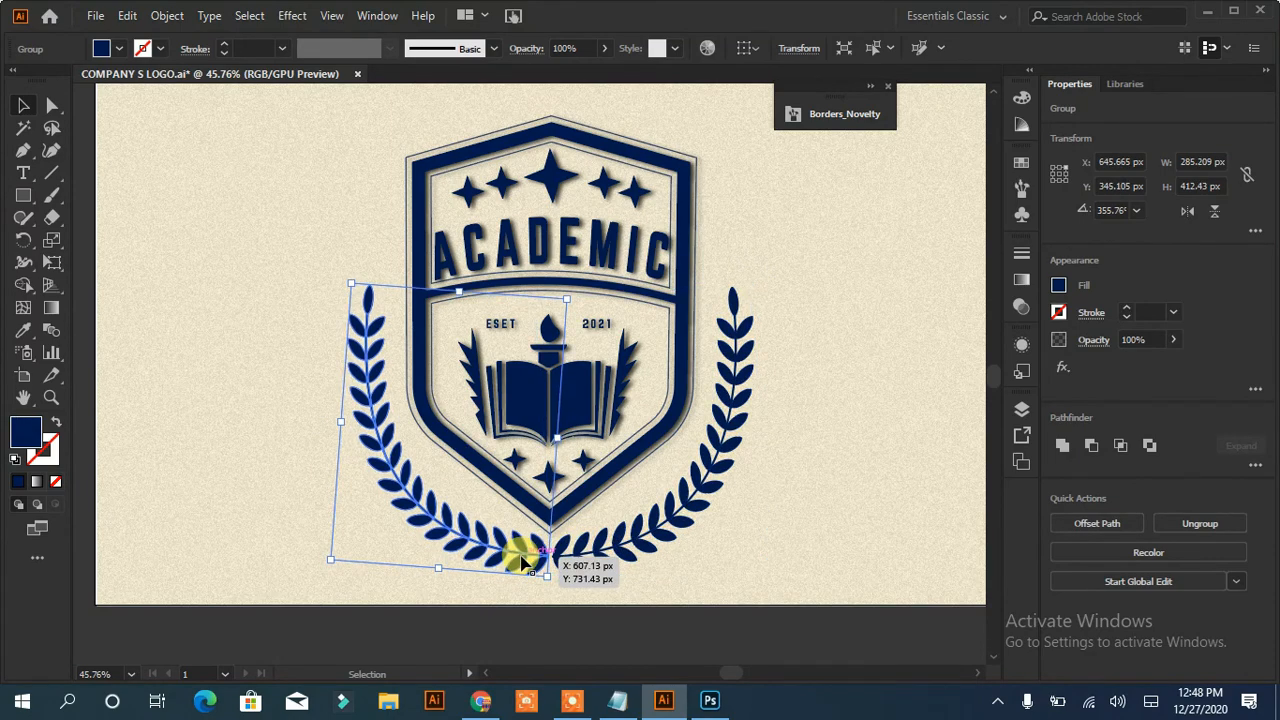
left_click(709, 492)
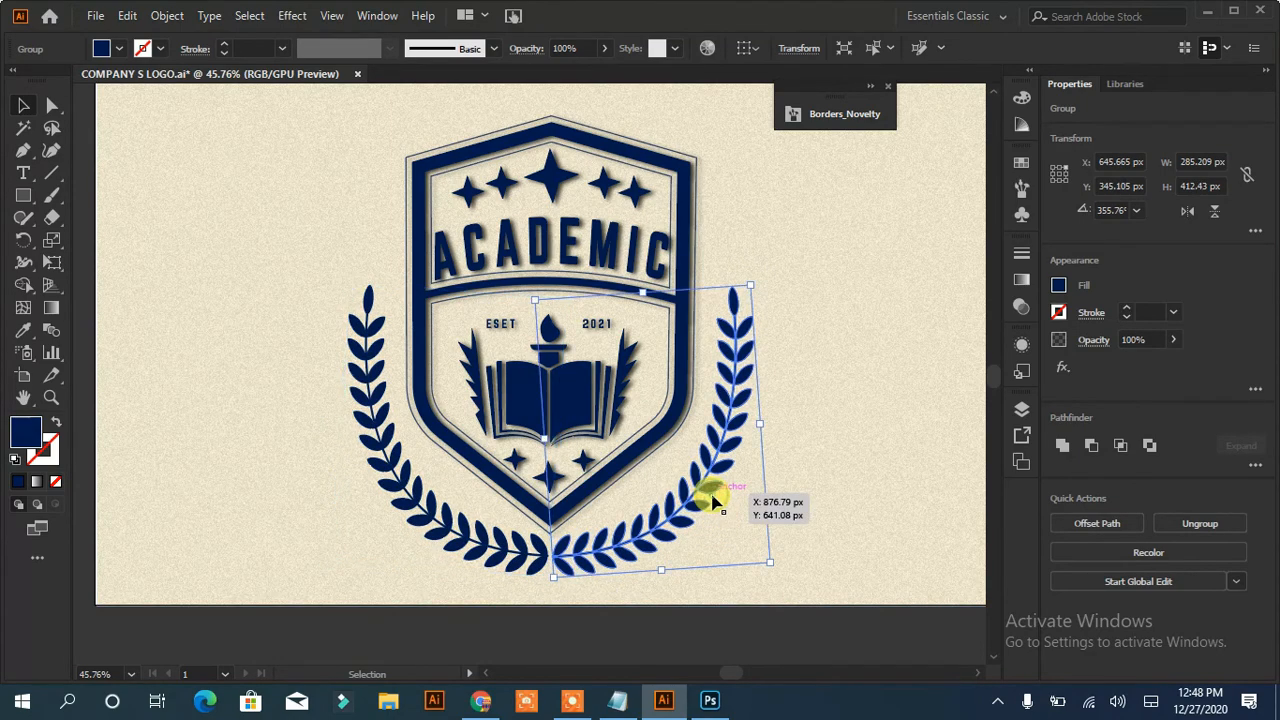
left_click(427, 516)
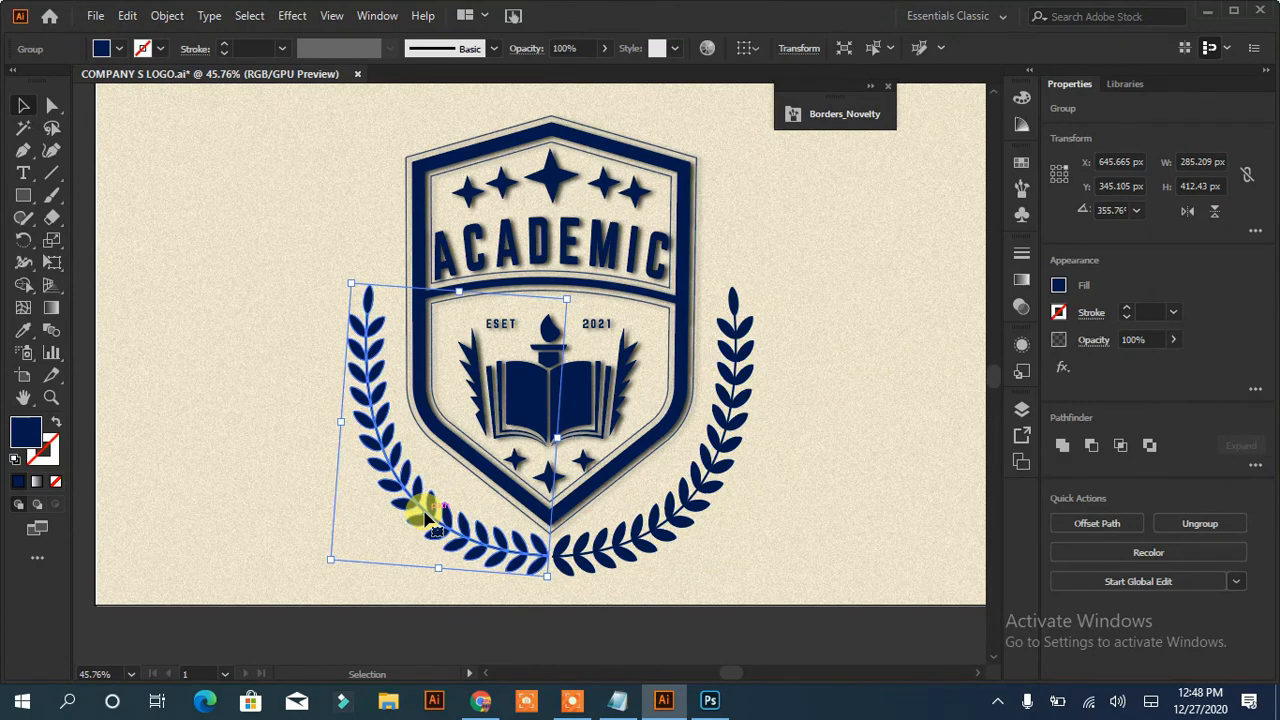
left_click(300, 519)
Try to add an offset path around both laurel branches and swap the offset shapes' fill and stroke.
left_click(443, 535)
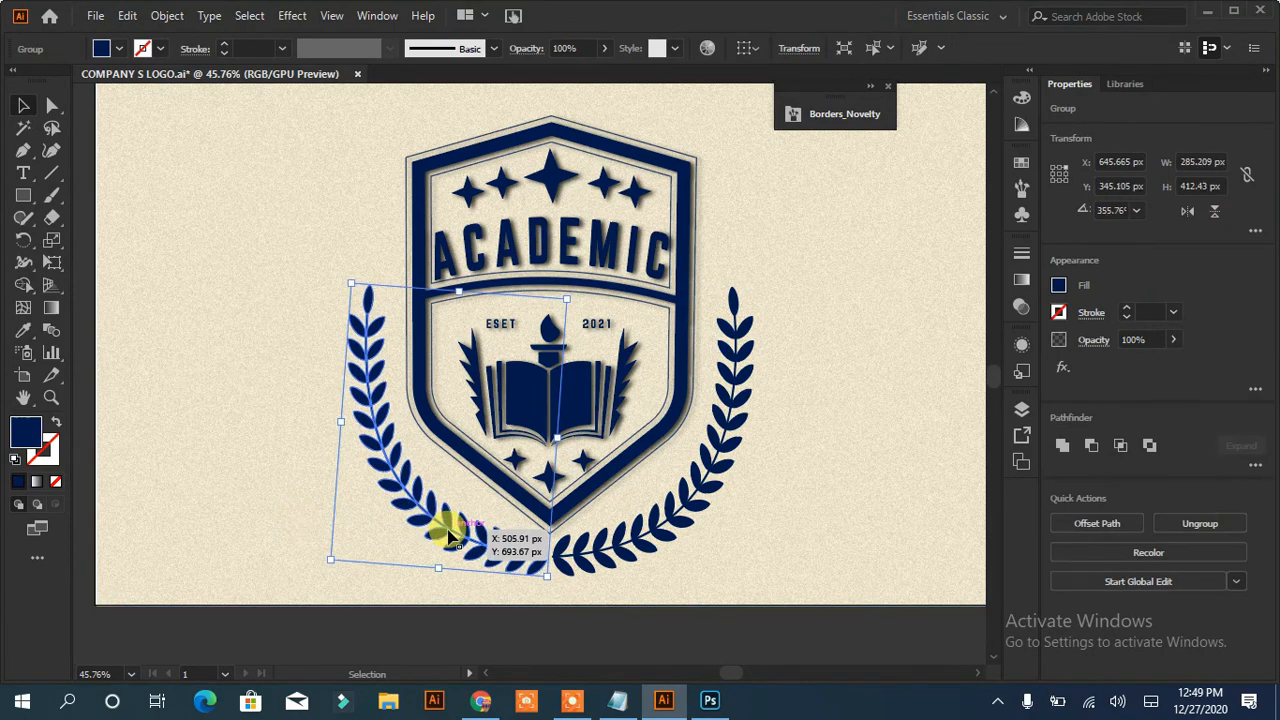
left_click(614, 540, "shift")
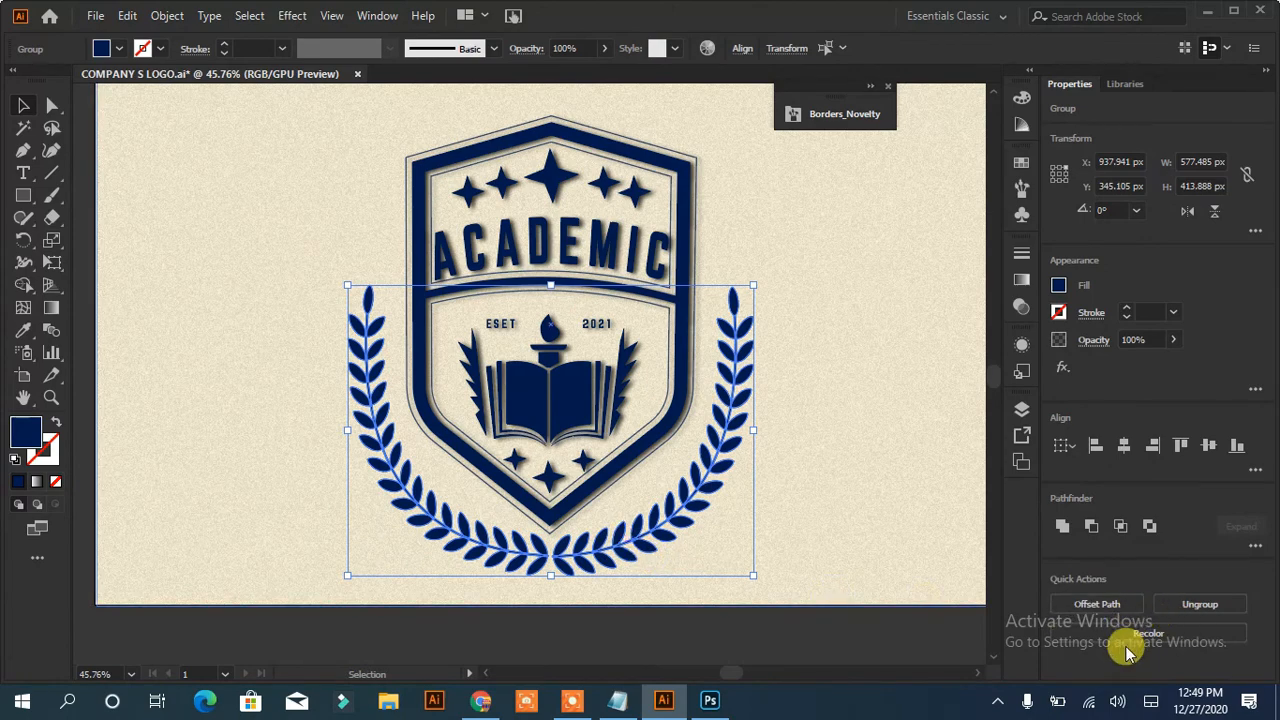
left_click(1095, 605)
left_click(540, 583)
left_click(648, 583)
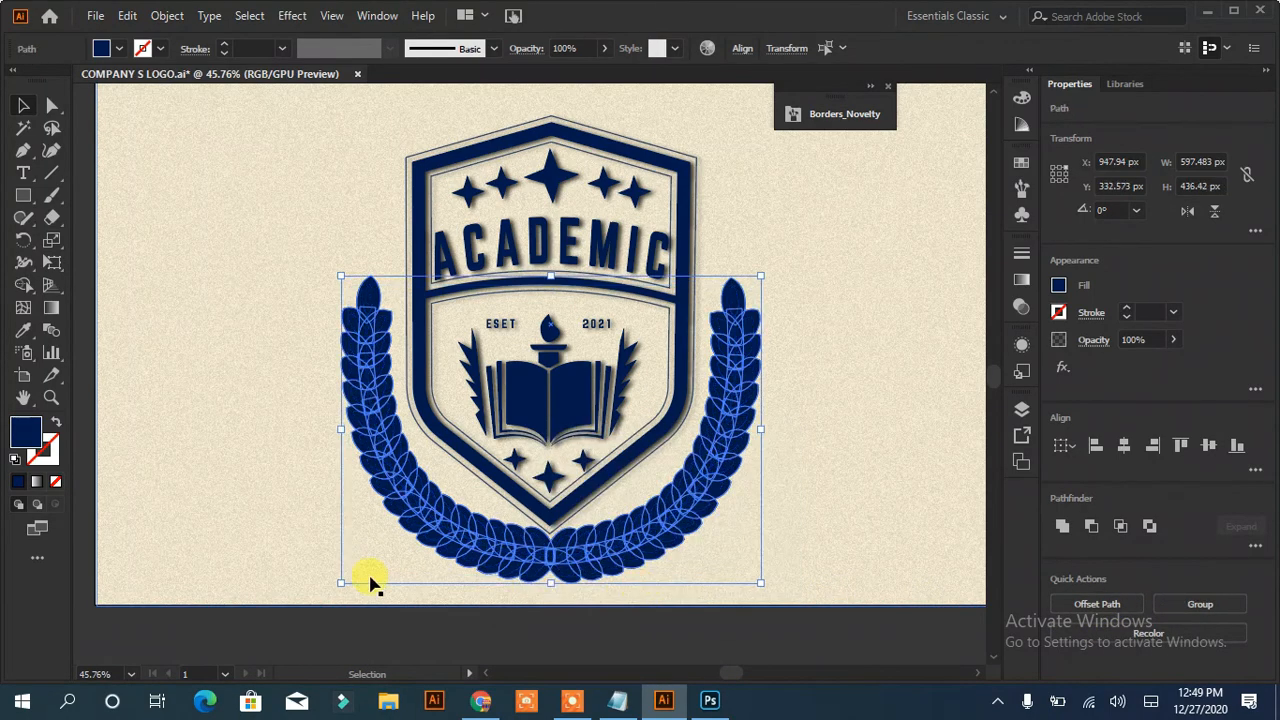
left_click(55, 423)
left_click(200, 472)
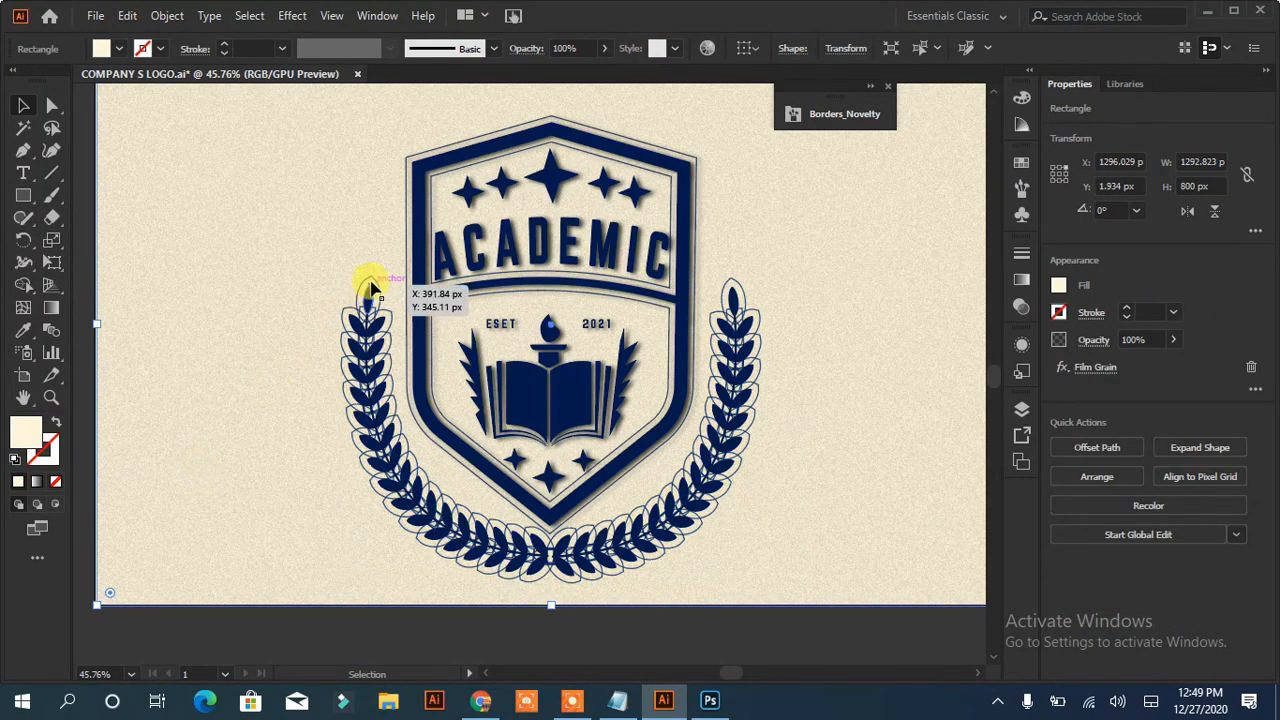
Undo the offset path and the fill and stroke swap on the laurel branches.
key("ctrl+z")
key("ctrl+z")
key("ctrl+z")
key("ctrl+z")
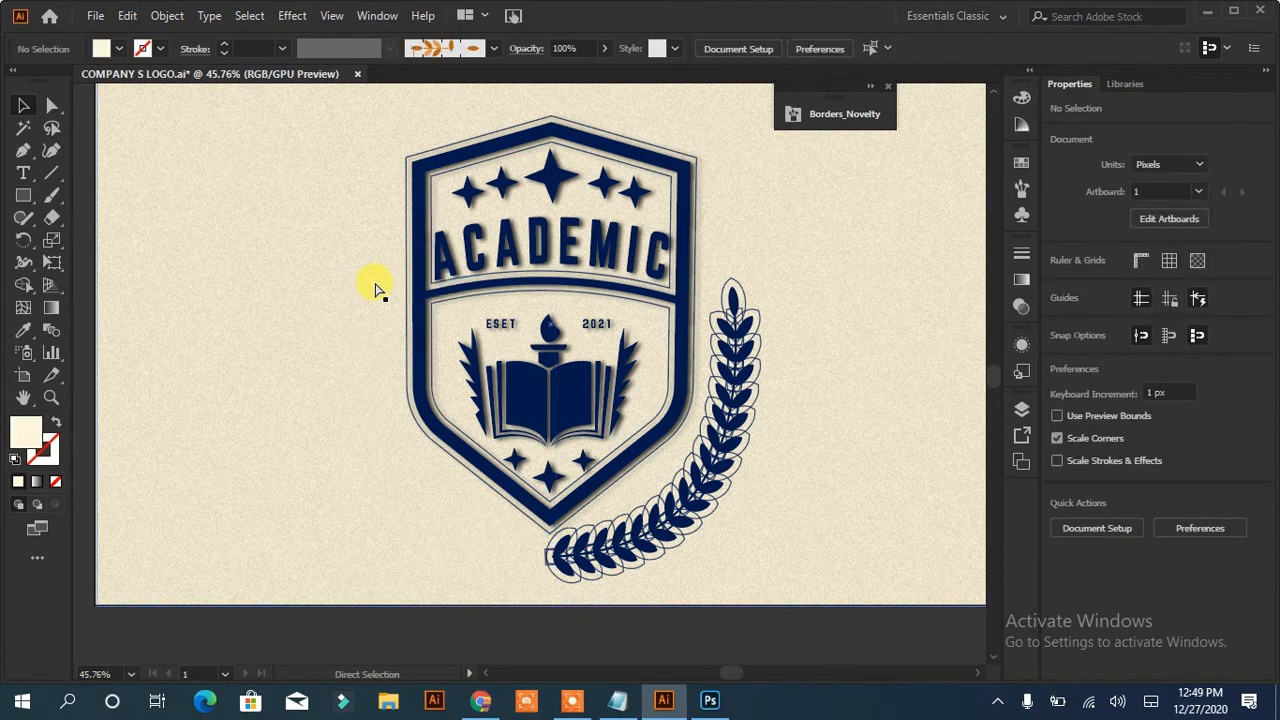
left_click(806, 352)
Apply the Illustrator Drop Shadow effect to both laurel branches around the shield, keeping the dialog's settings.
left_click(734, 442)
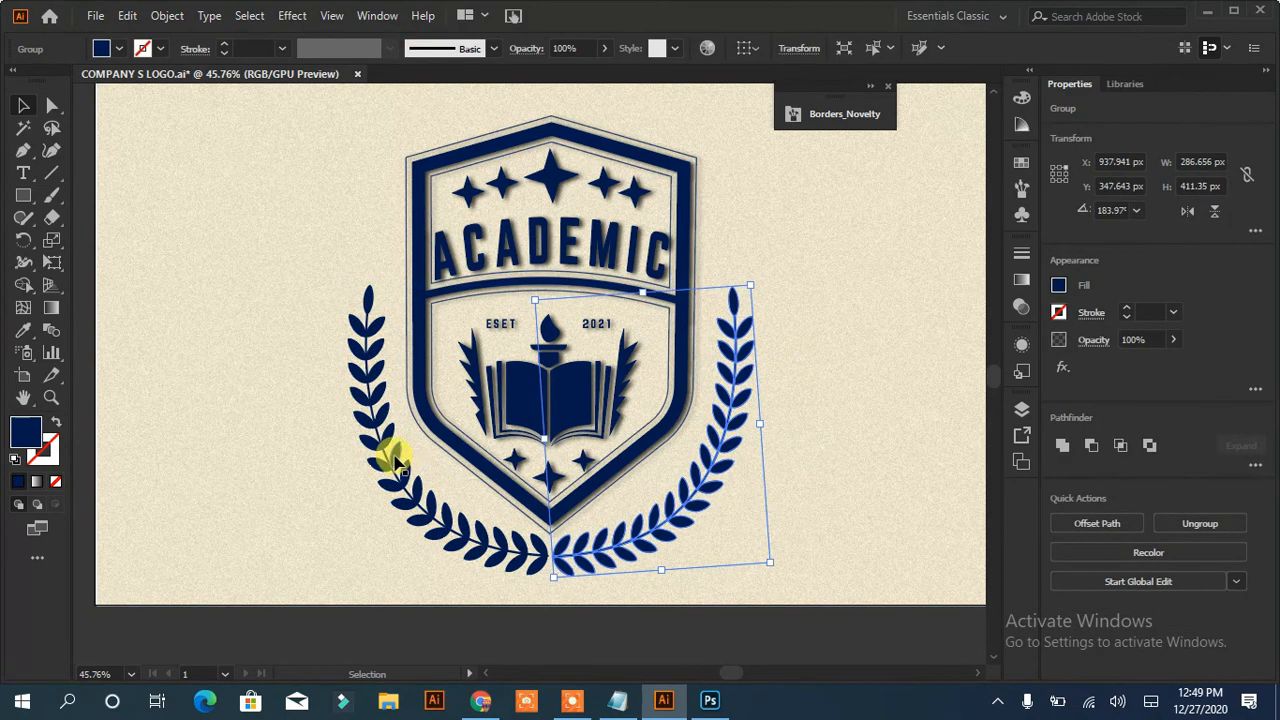
left_click(395, 460, "shift")
left_click(292, 15)
mouse_move(340, 226)
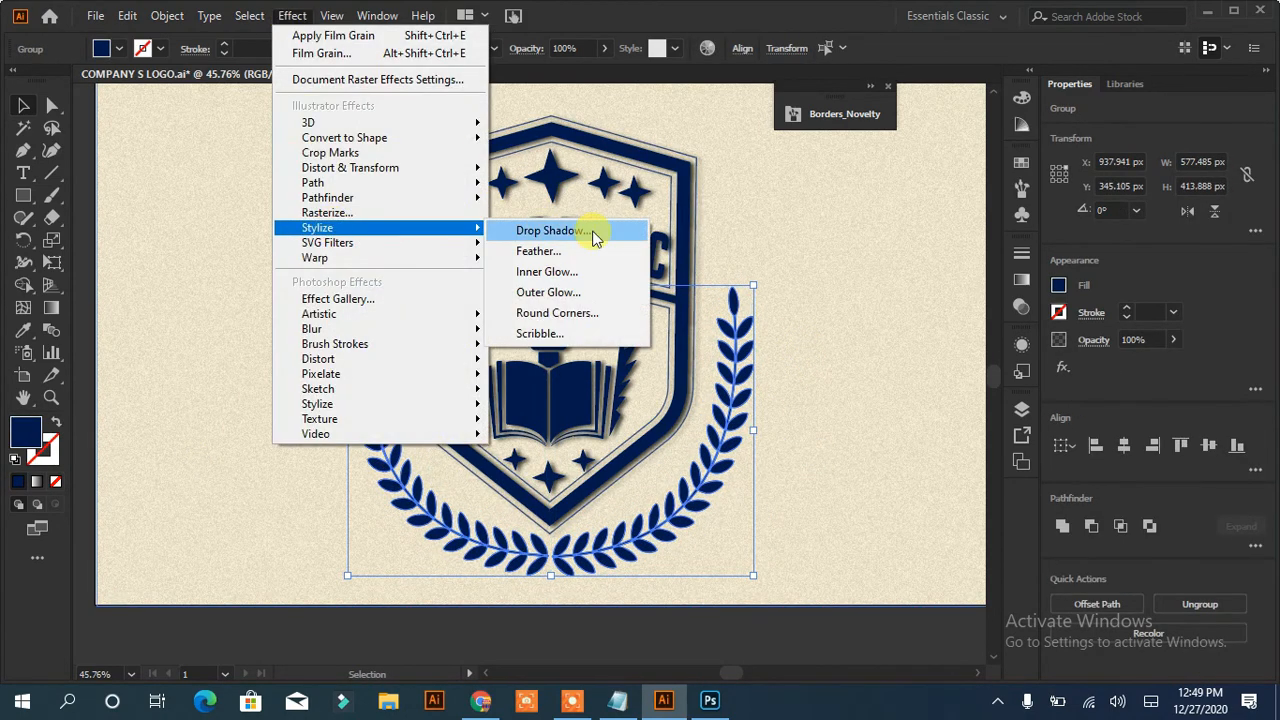
left_click(580, 231)
left_click(866, 301)
left_click(950, 302)
left_click(908, 314)
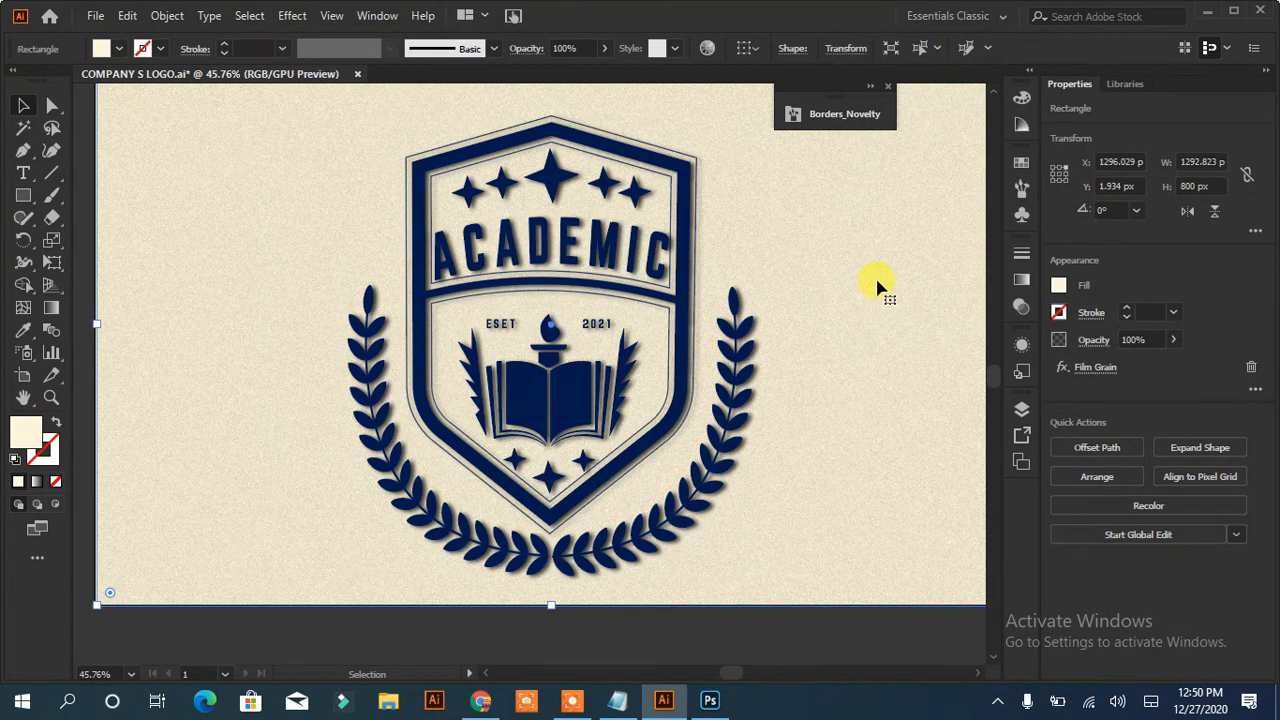
key("ctrl+0")
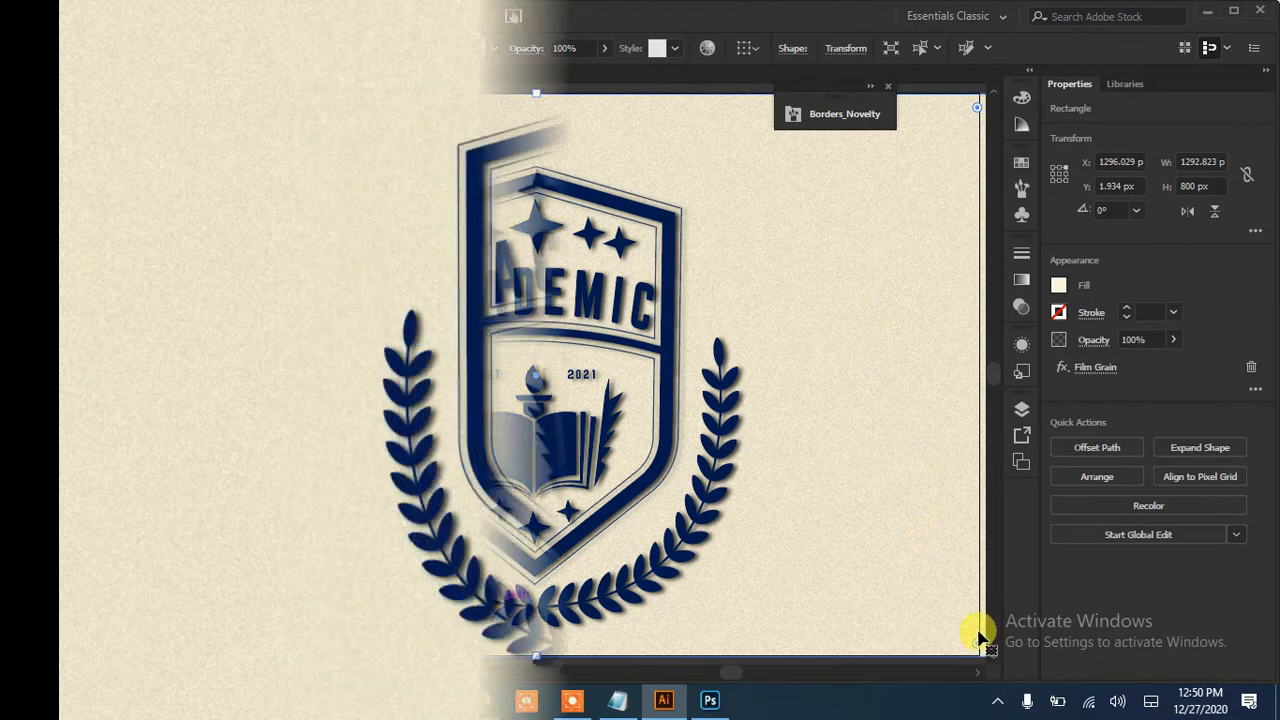